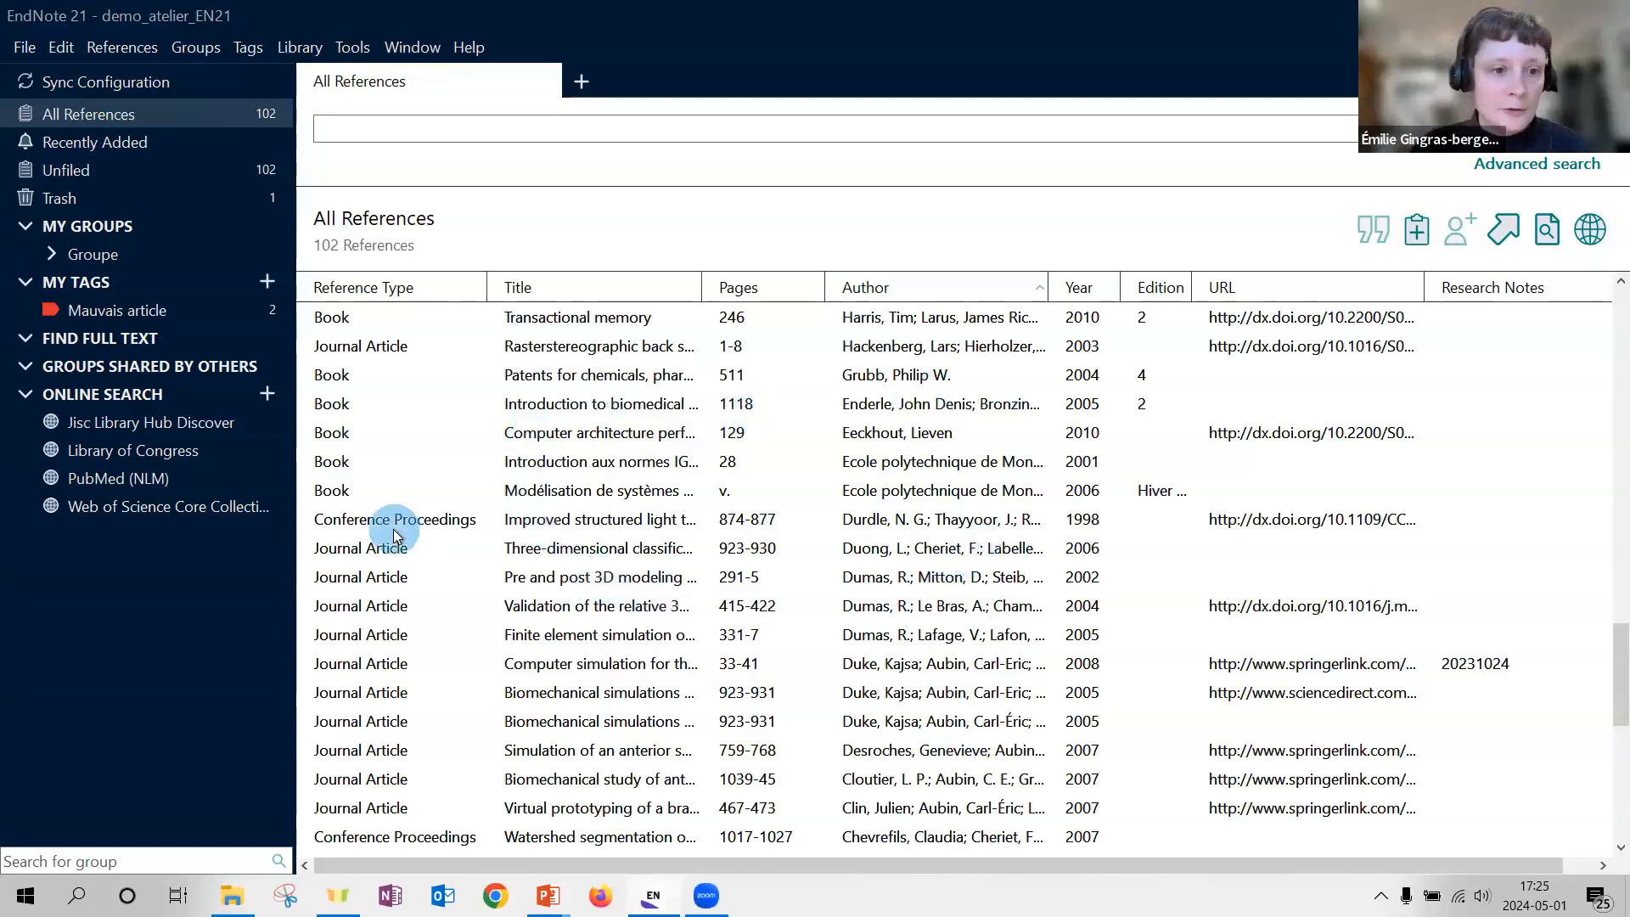
- Show all references in the library and sort them by title, and finally alphabetically by author
click(136, 116)
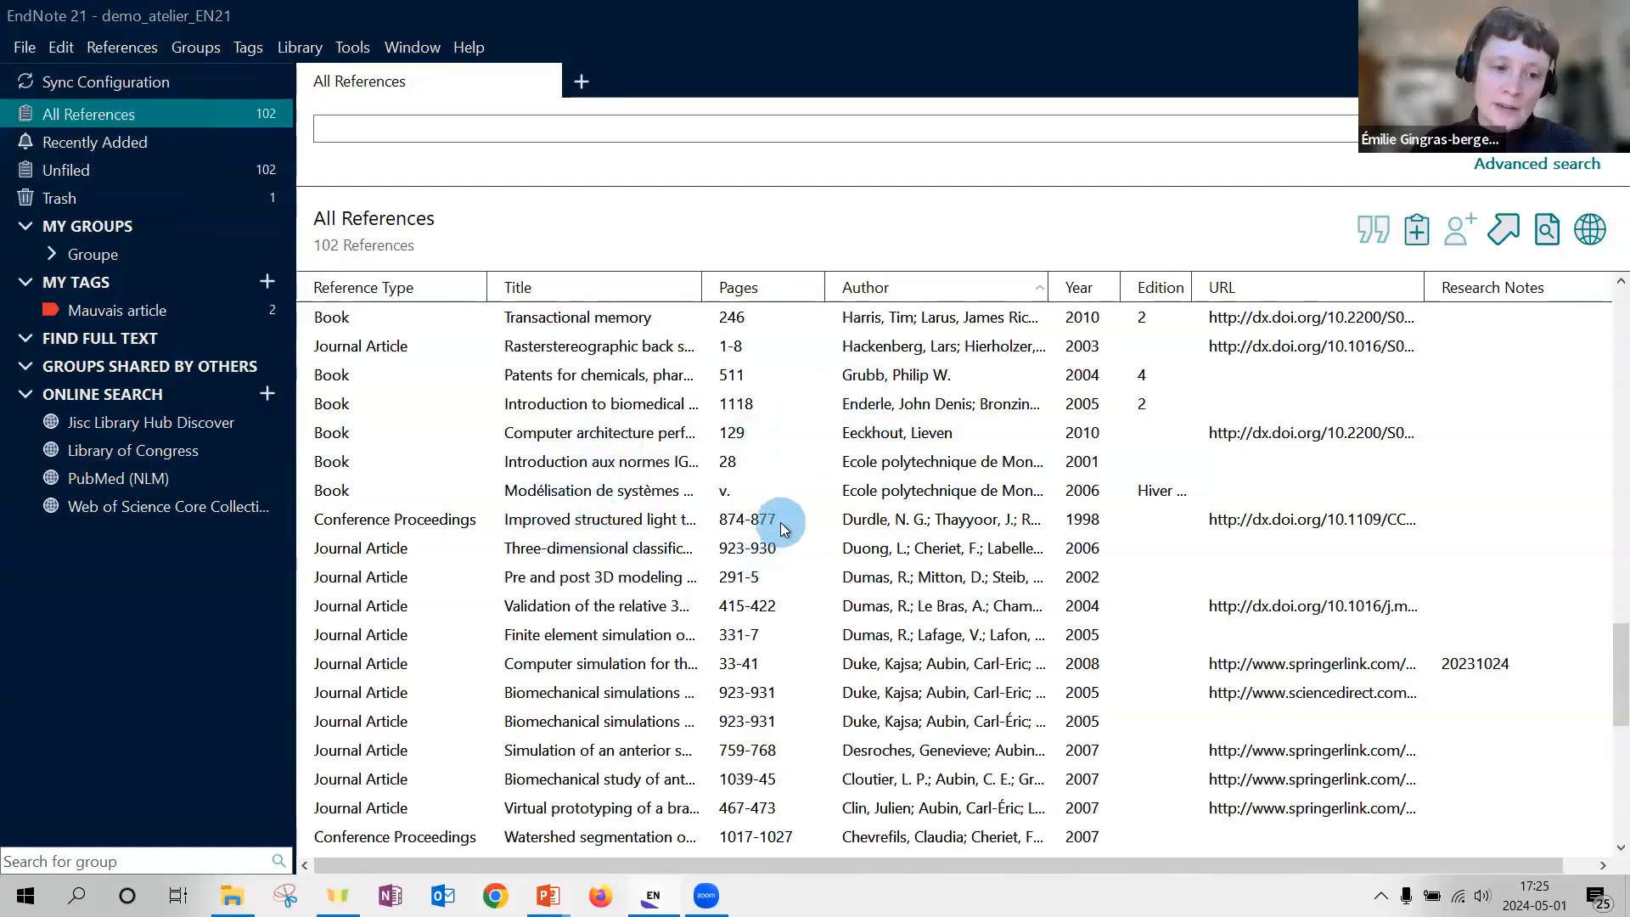
scroll(781, 519, down, 7)
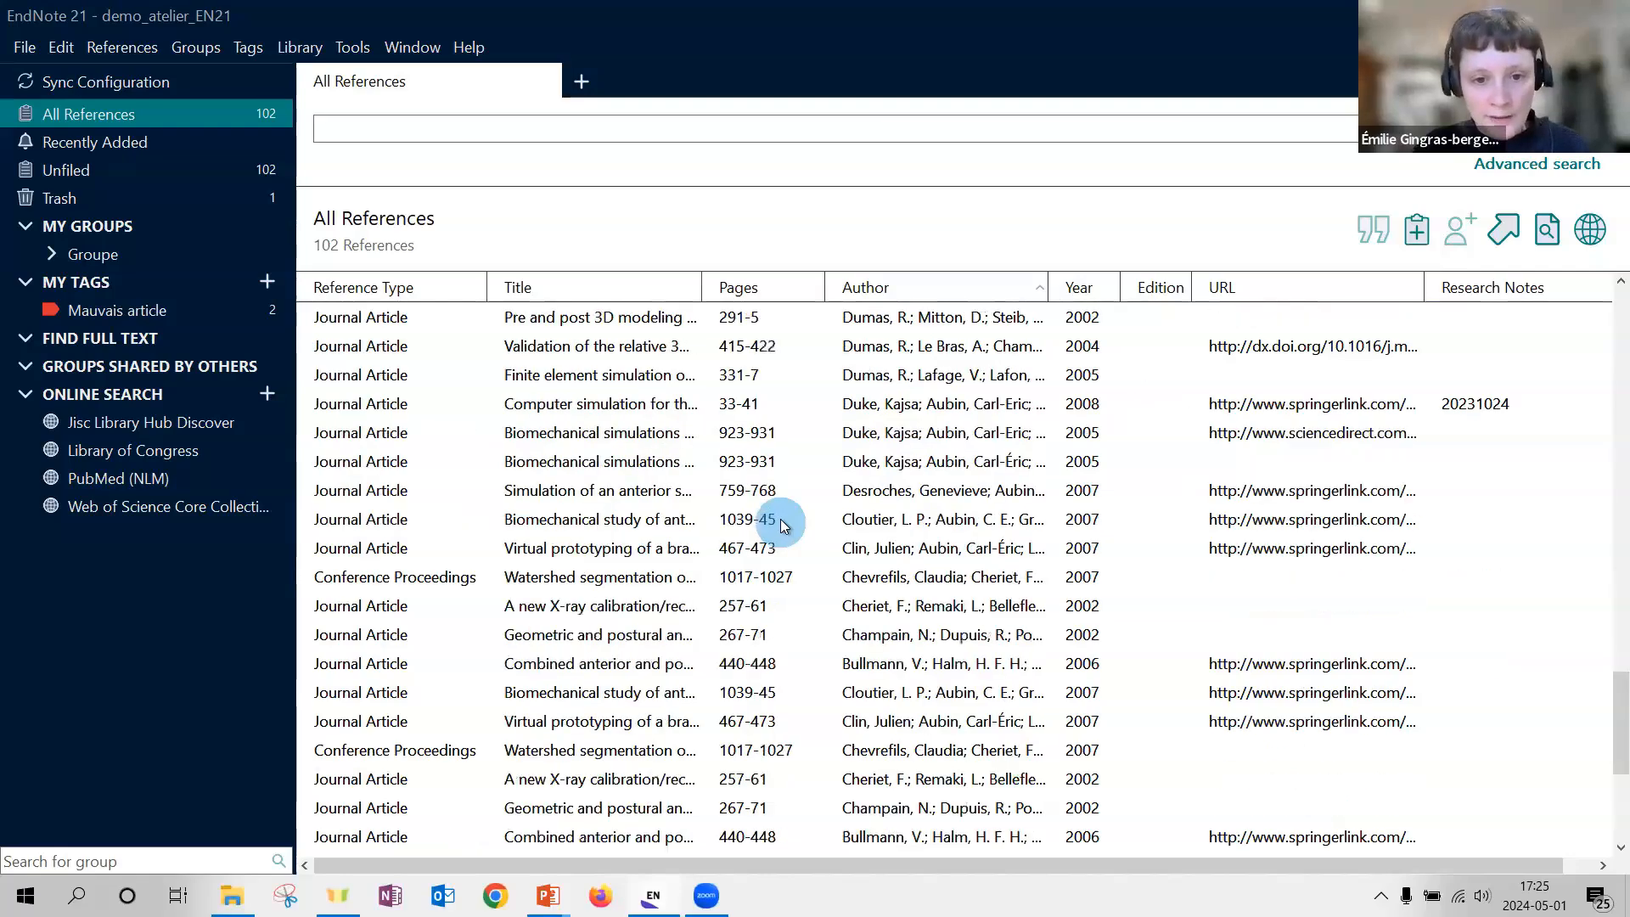
scroll(781, 512, up, 2)
scroll(782, 518, up, 20)
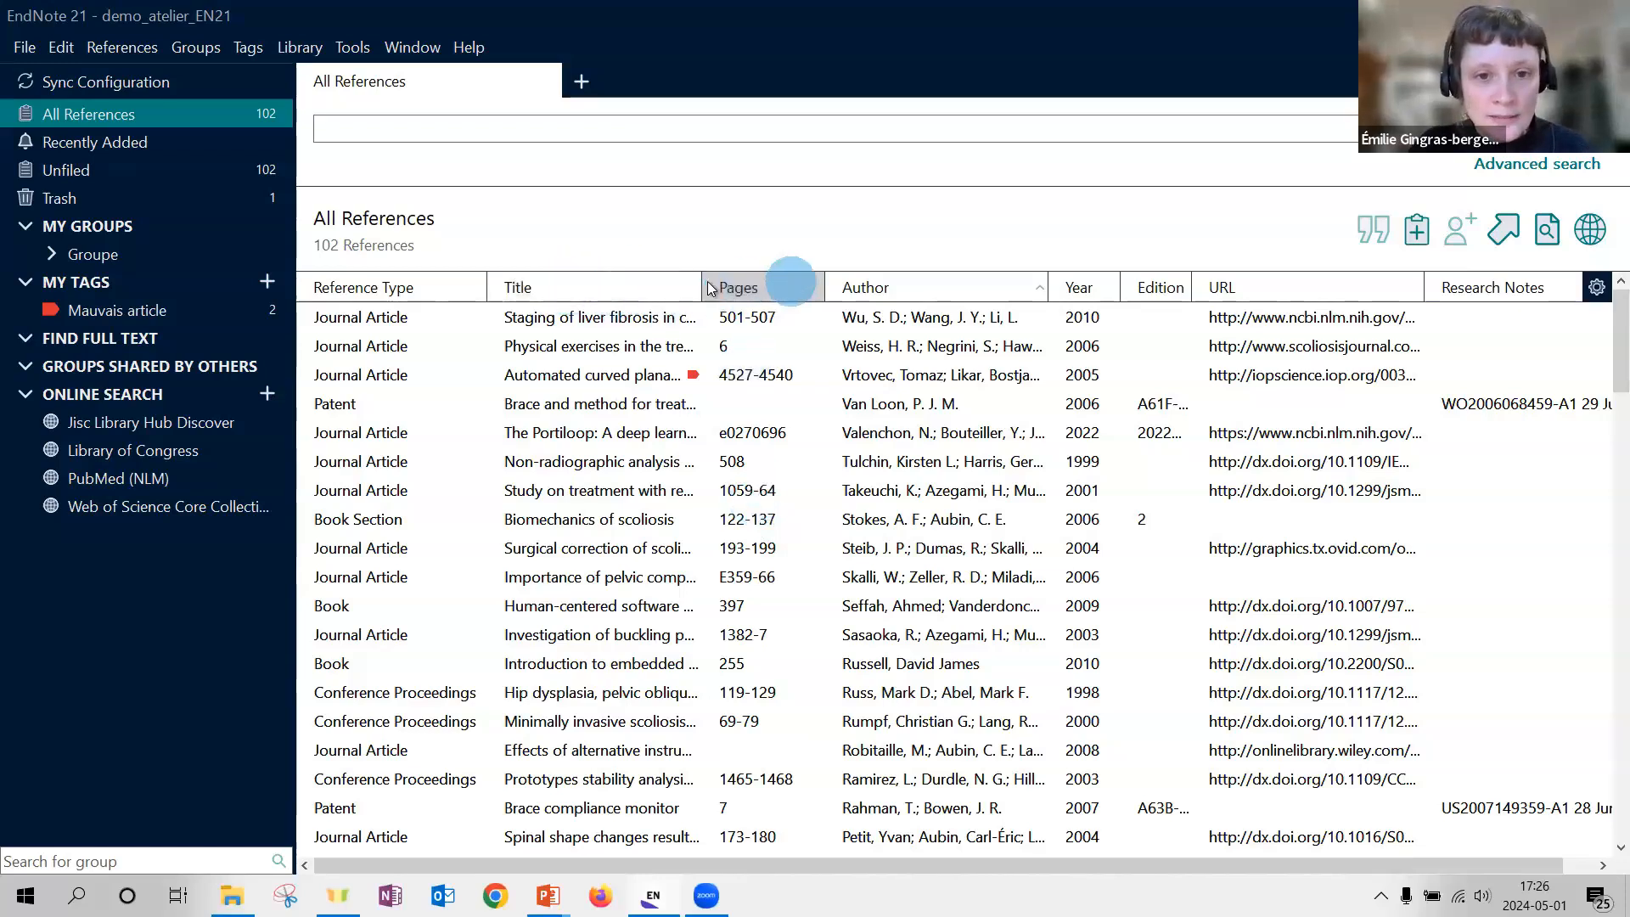
click(597, 288)
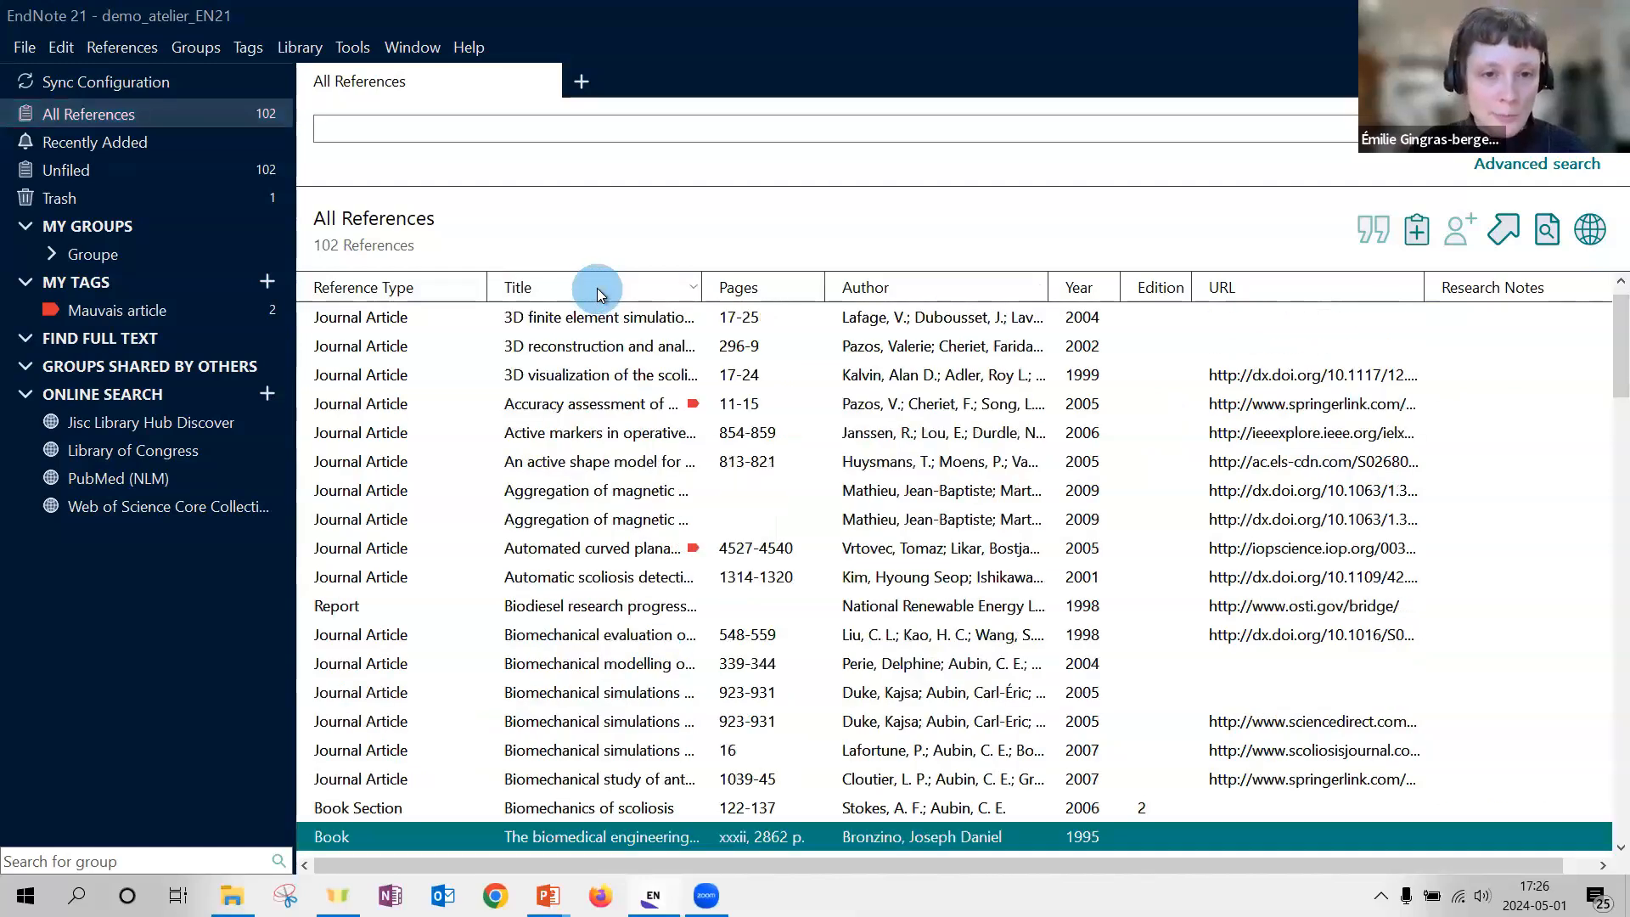
click(982, 291)
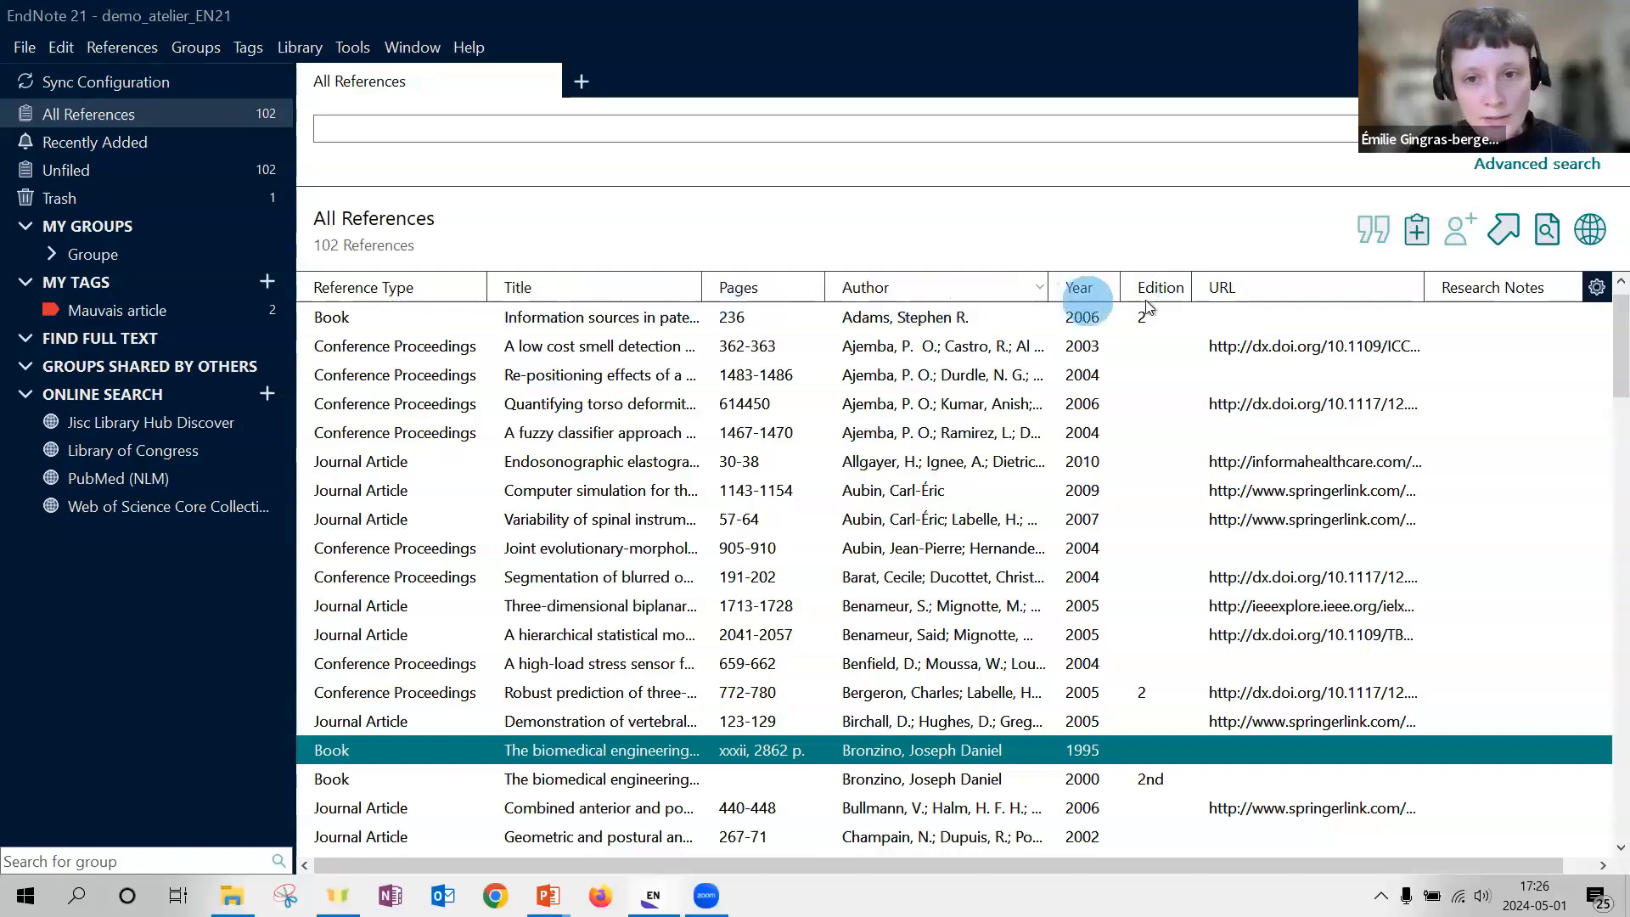
- Add the ISBN/ISSN column to the reference list and place it between Edition and URL
right_click(974, 293)
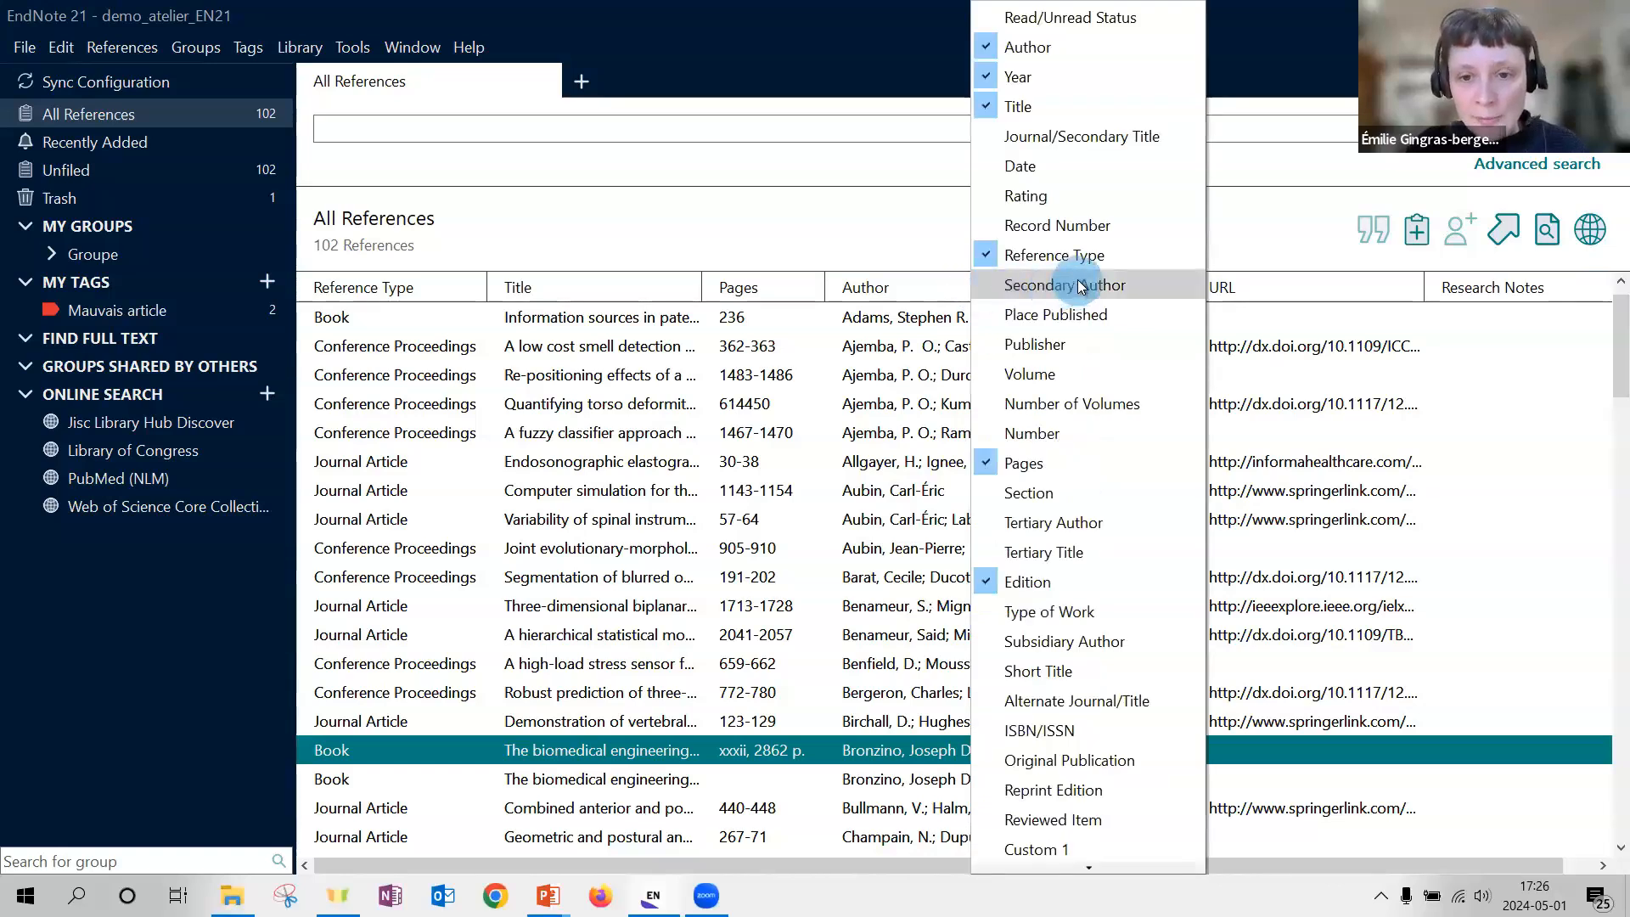
scroll(1080, 286, down, 2)
scroll(1078, 280, down, 2)
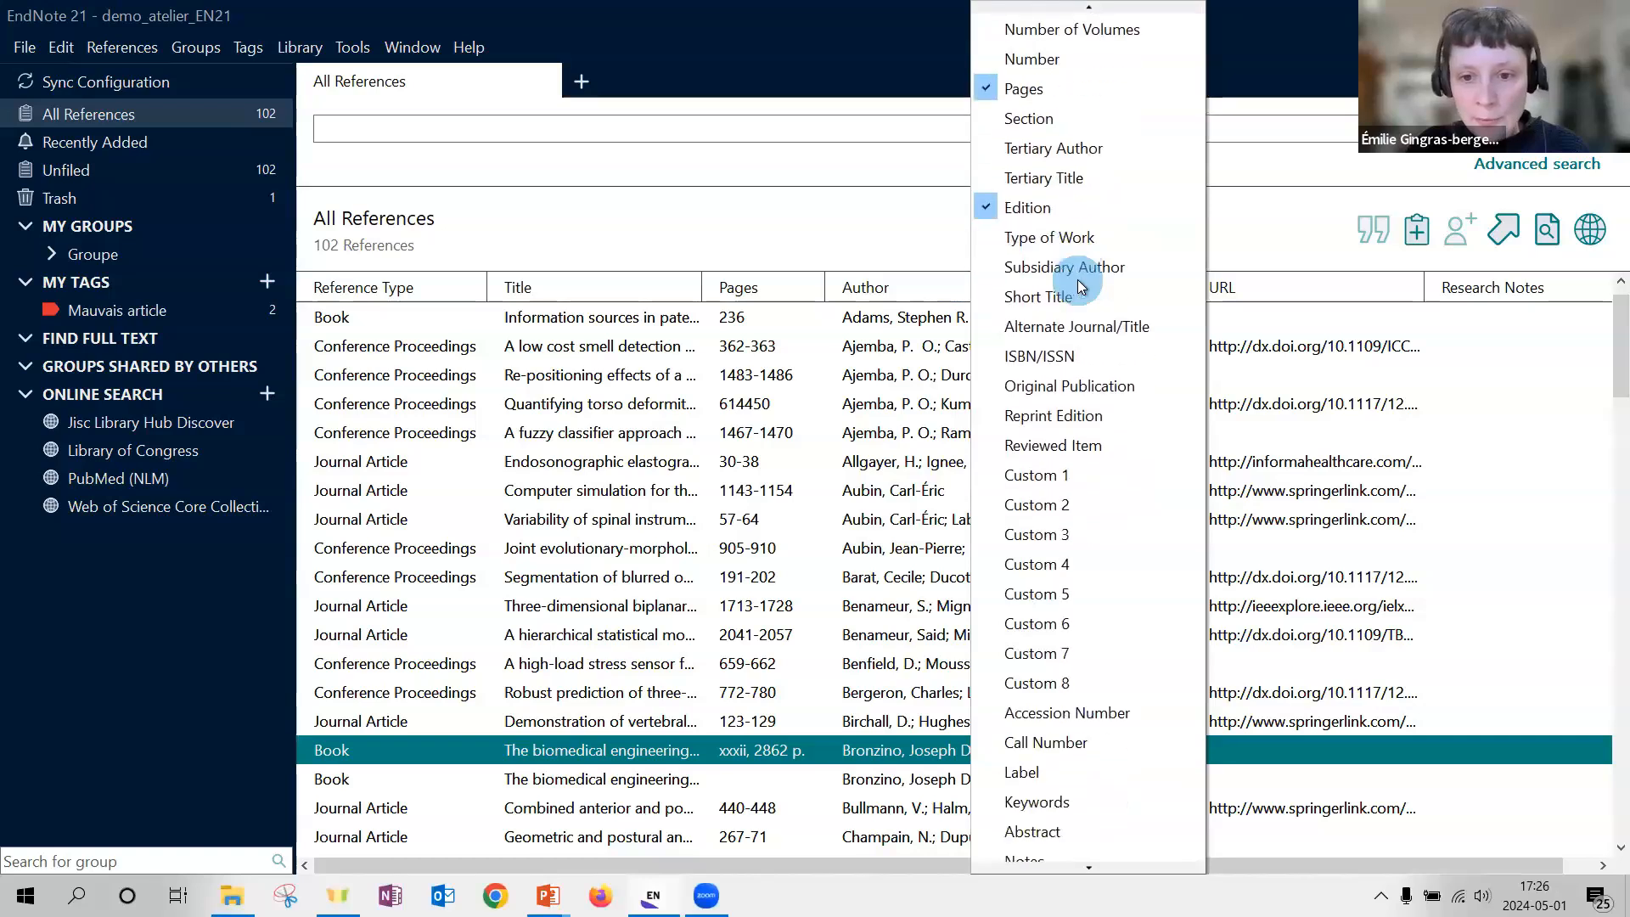
click(1013, 360)
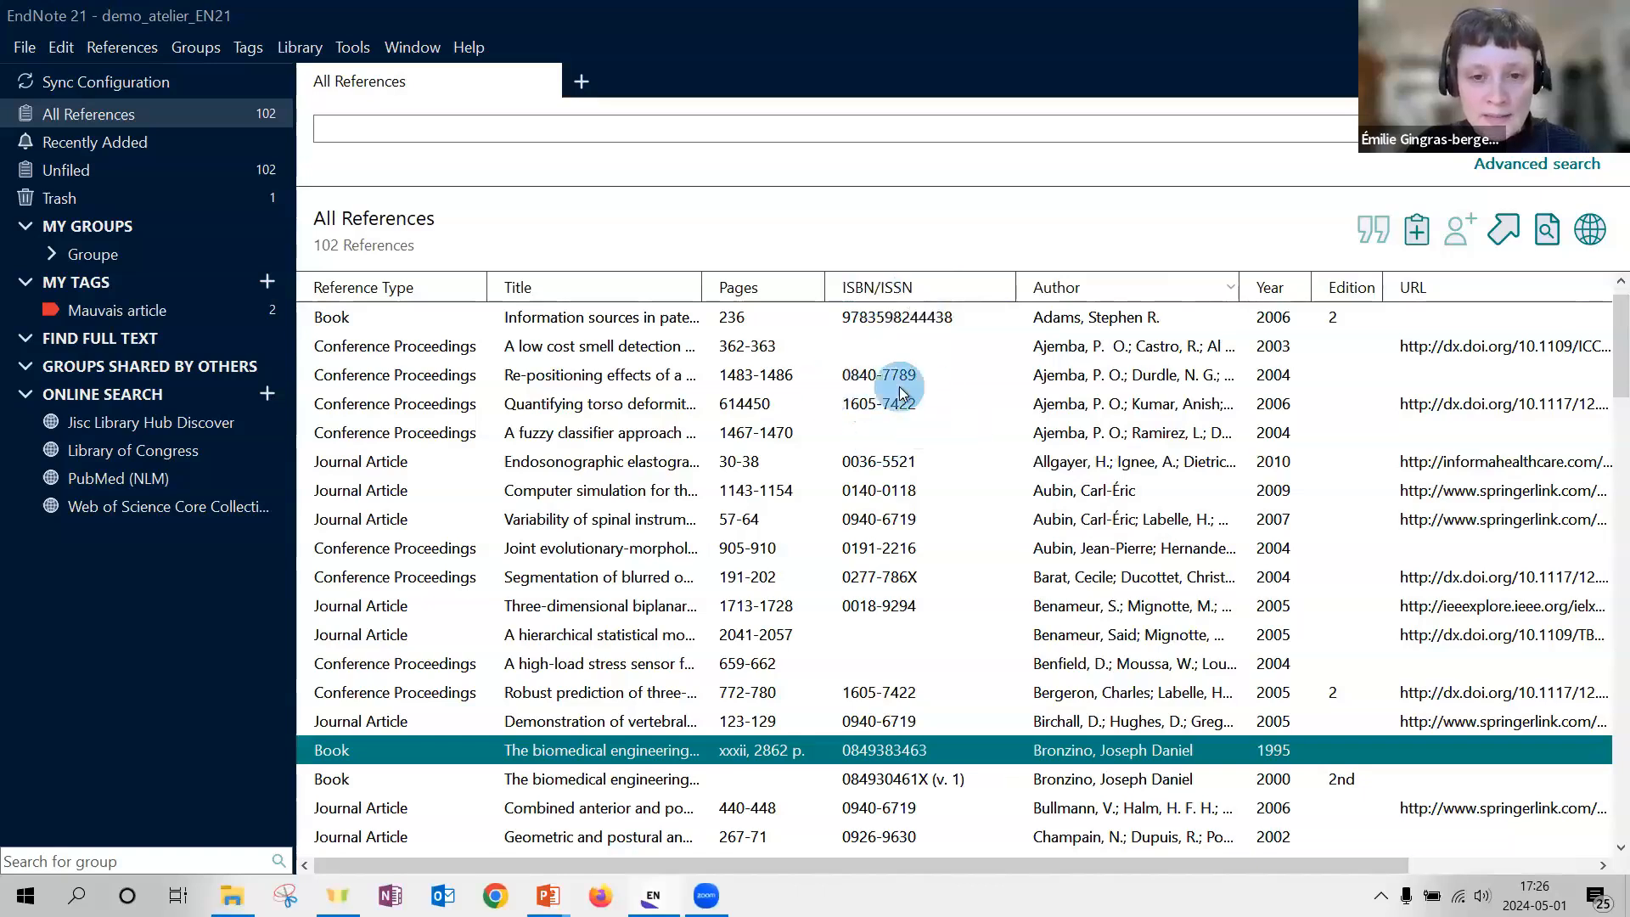
drag(879, 287, 1403, 286)
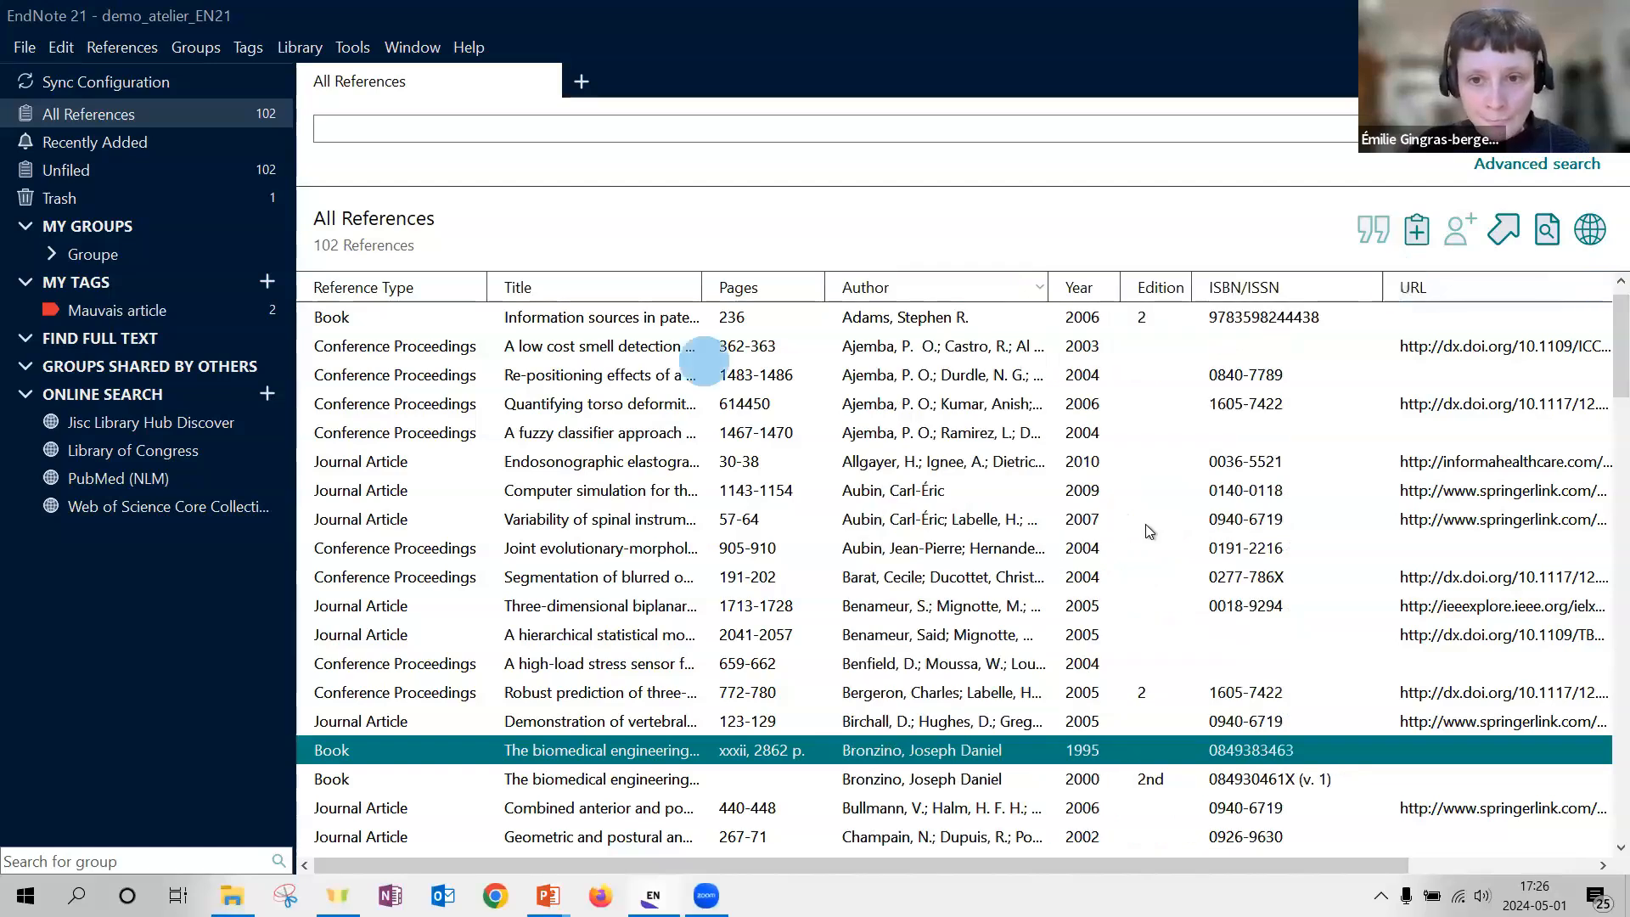
- Add the DOI column to the reference list and place it between ISBN/ISSN and URL
right_click(905, 285)
scroll(1032, 328, down, 7)
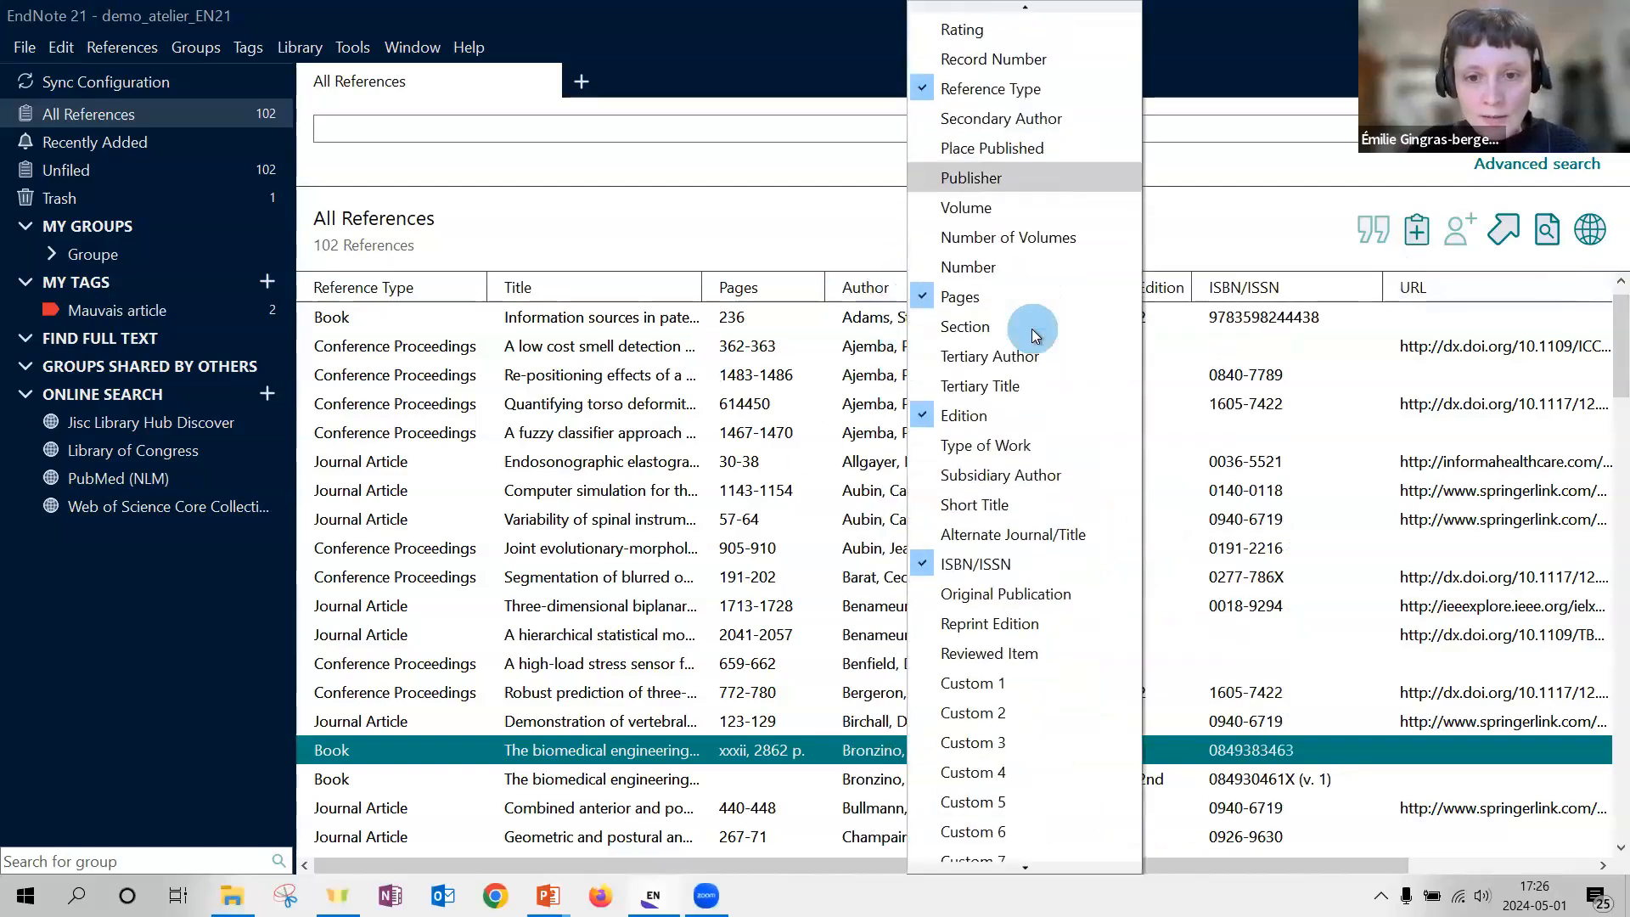
scroll(1031, 328, down, 2)
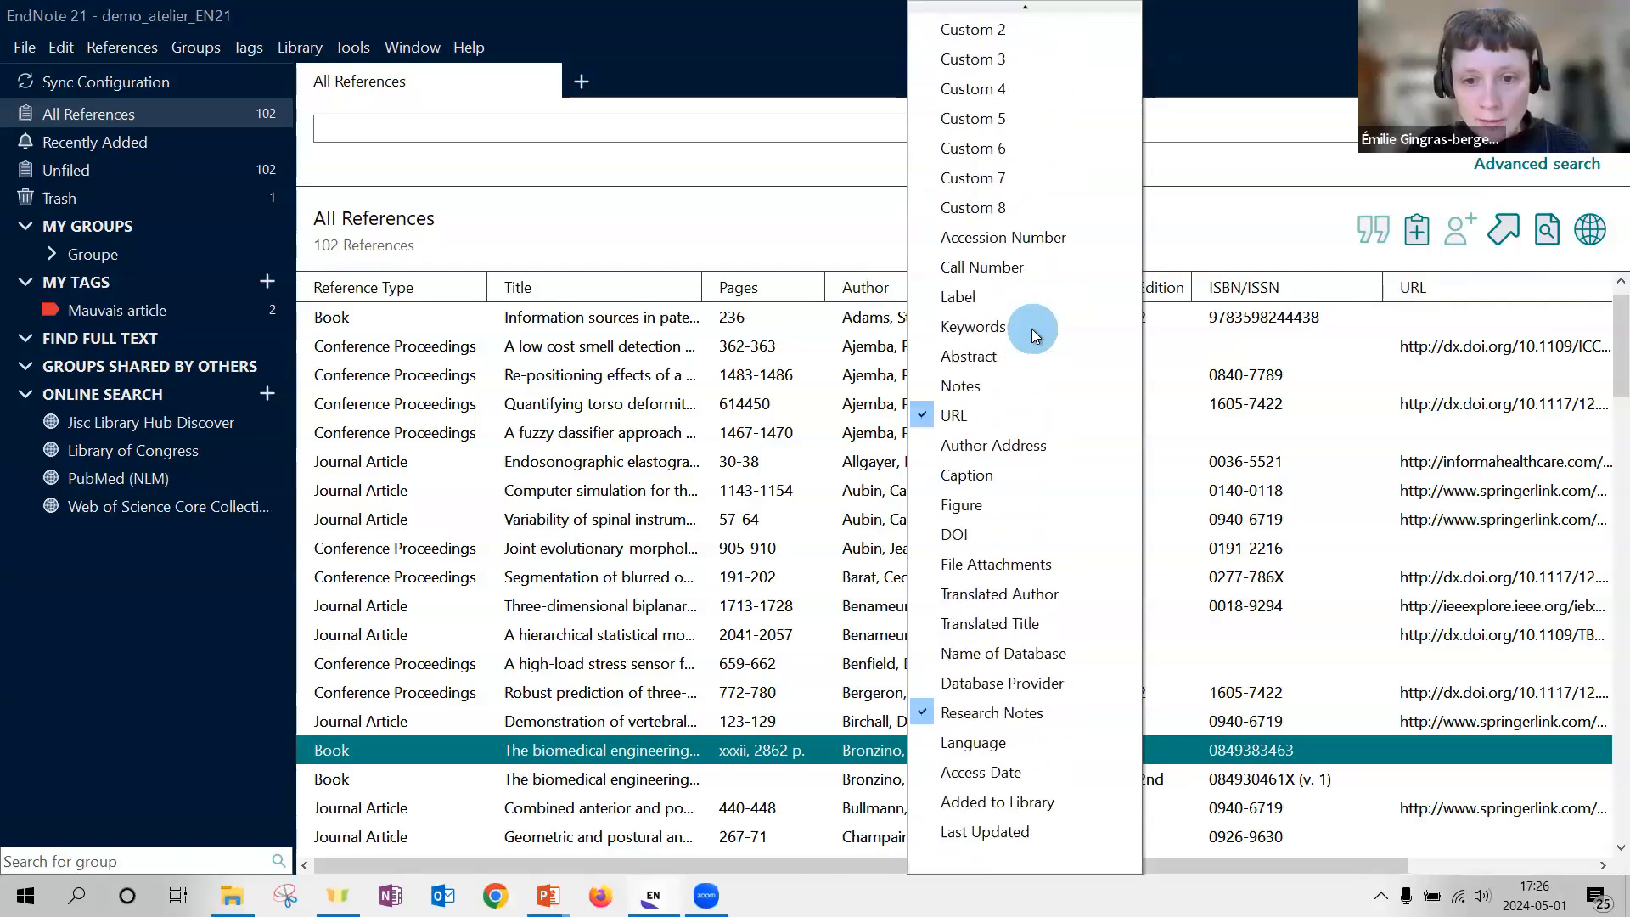
click(981, 530)
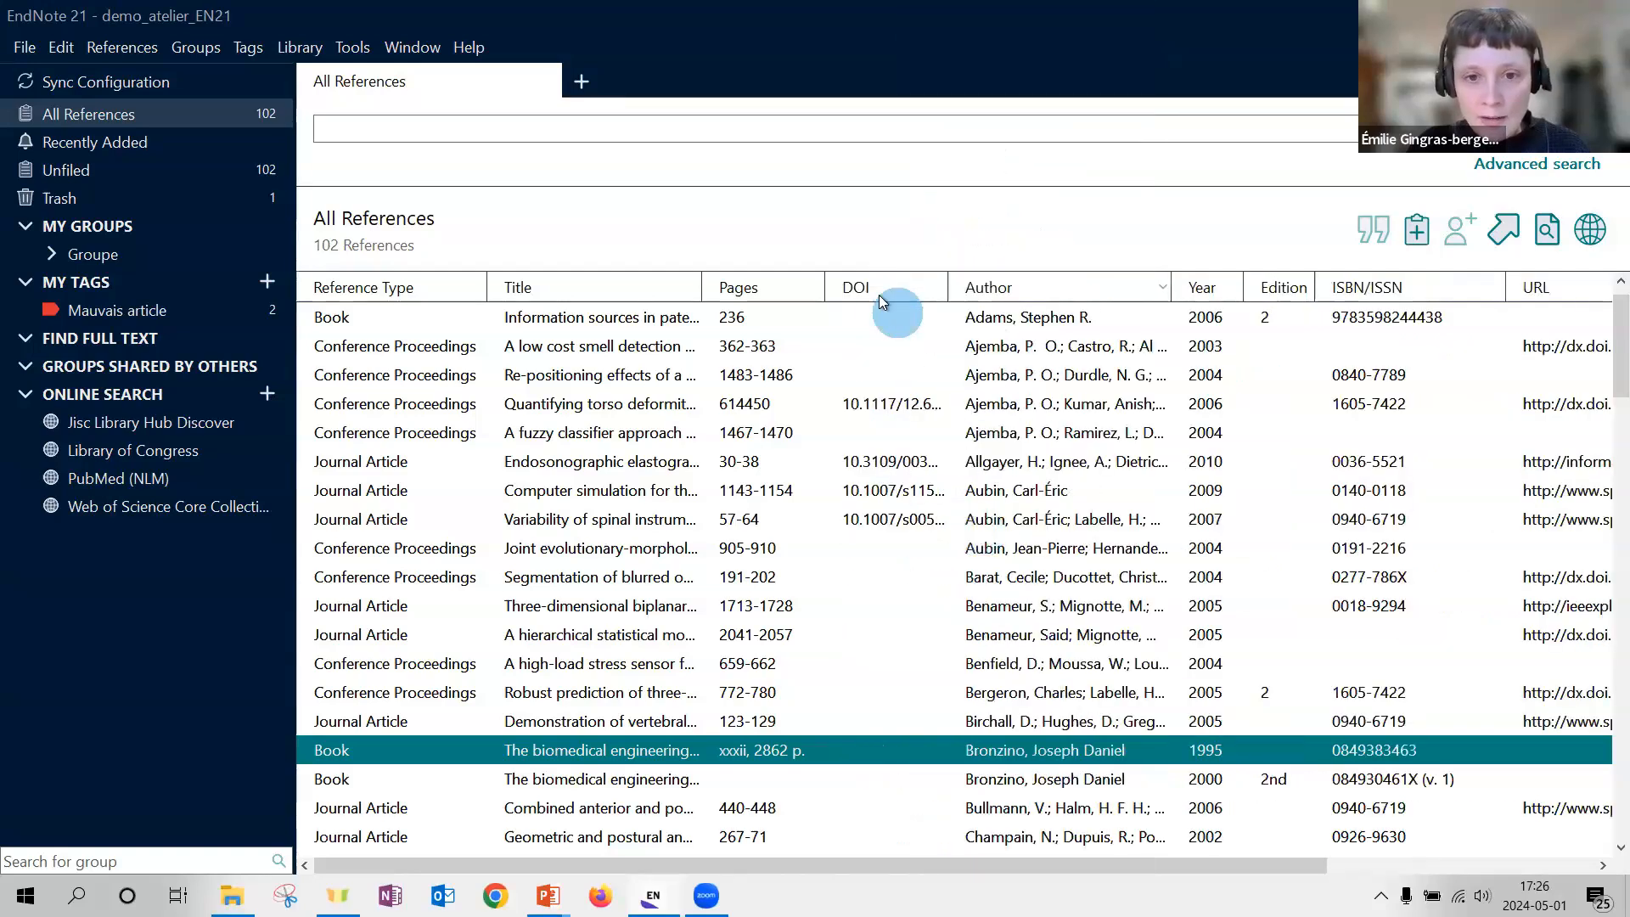
drag(850, 289, 1500, 278)
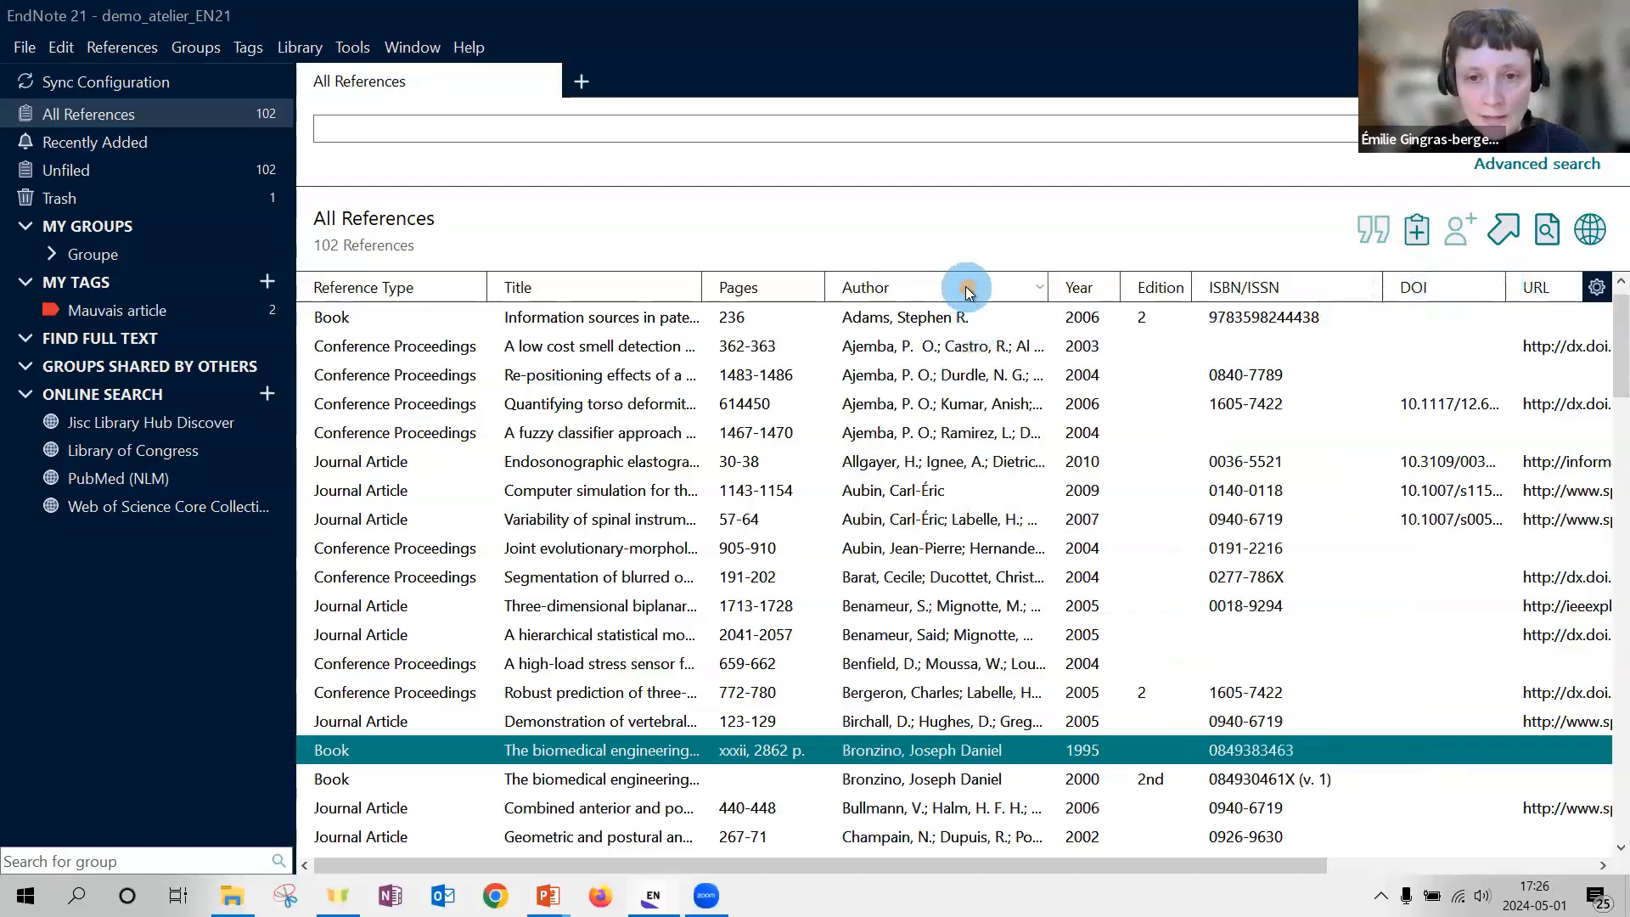
- Remove the Pages column from the reference list and add the Publisher column between Author and Year
right_click(967, 289)
click(945, 289)
right_click(943, 286)
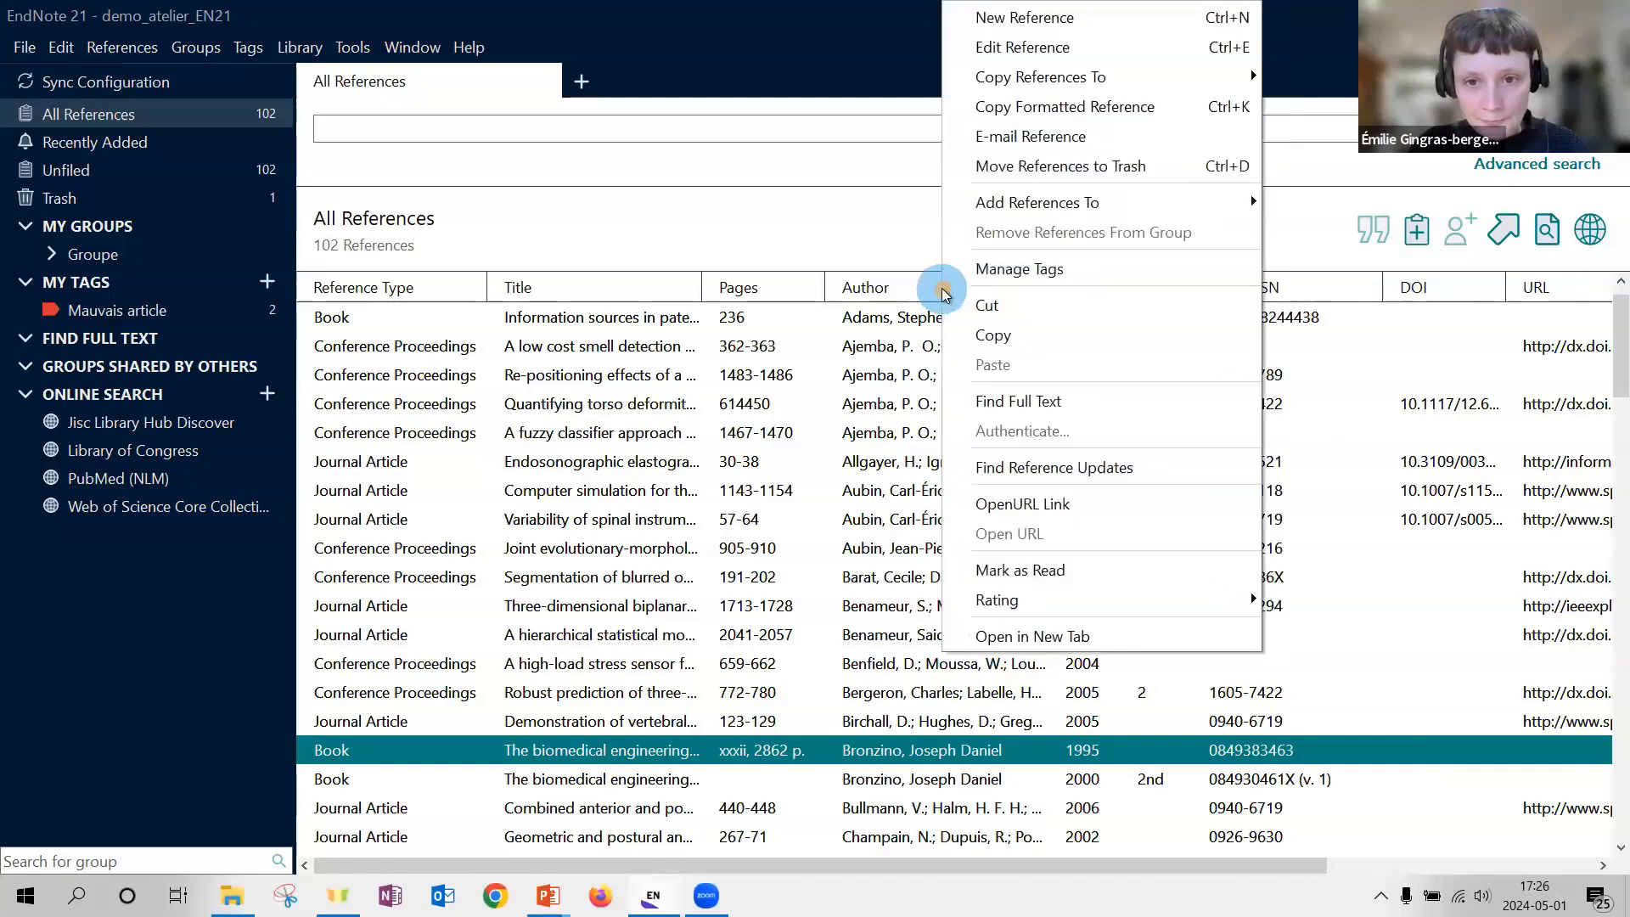
click(890, 295)
right_click(893, 295)
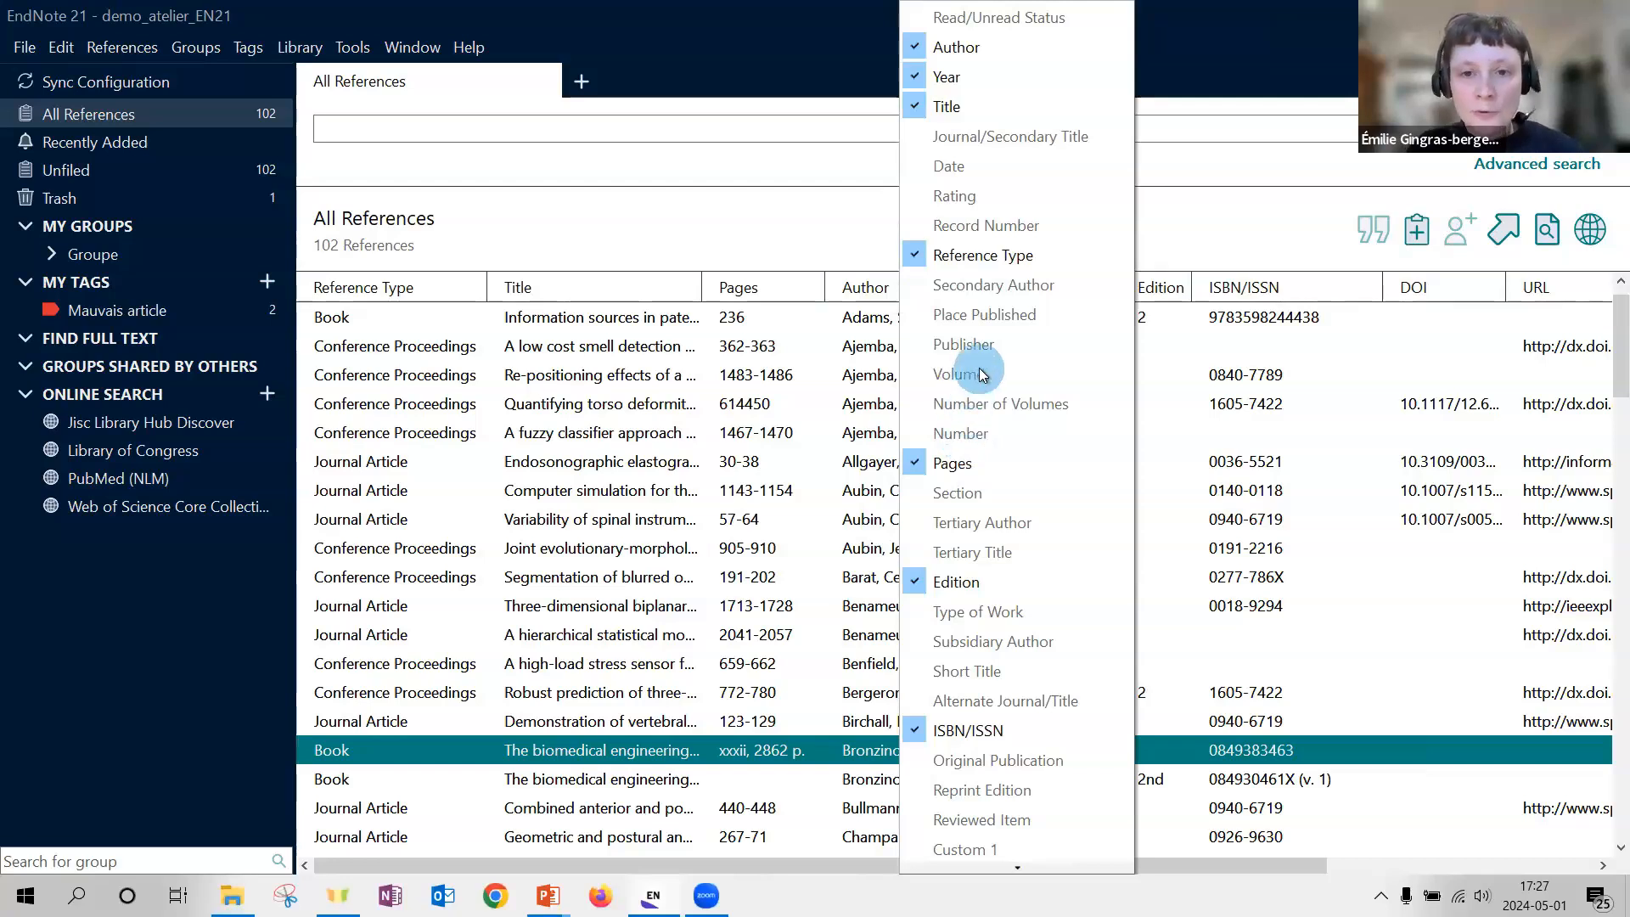
click(929, 466)
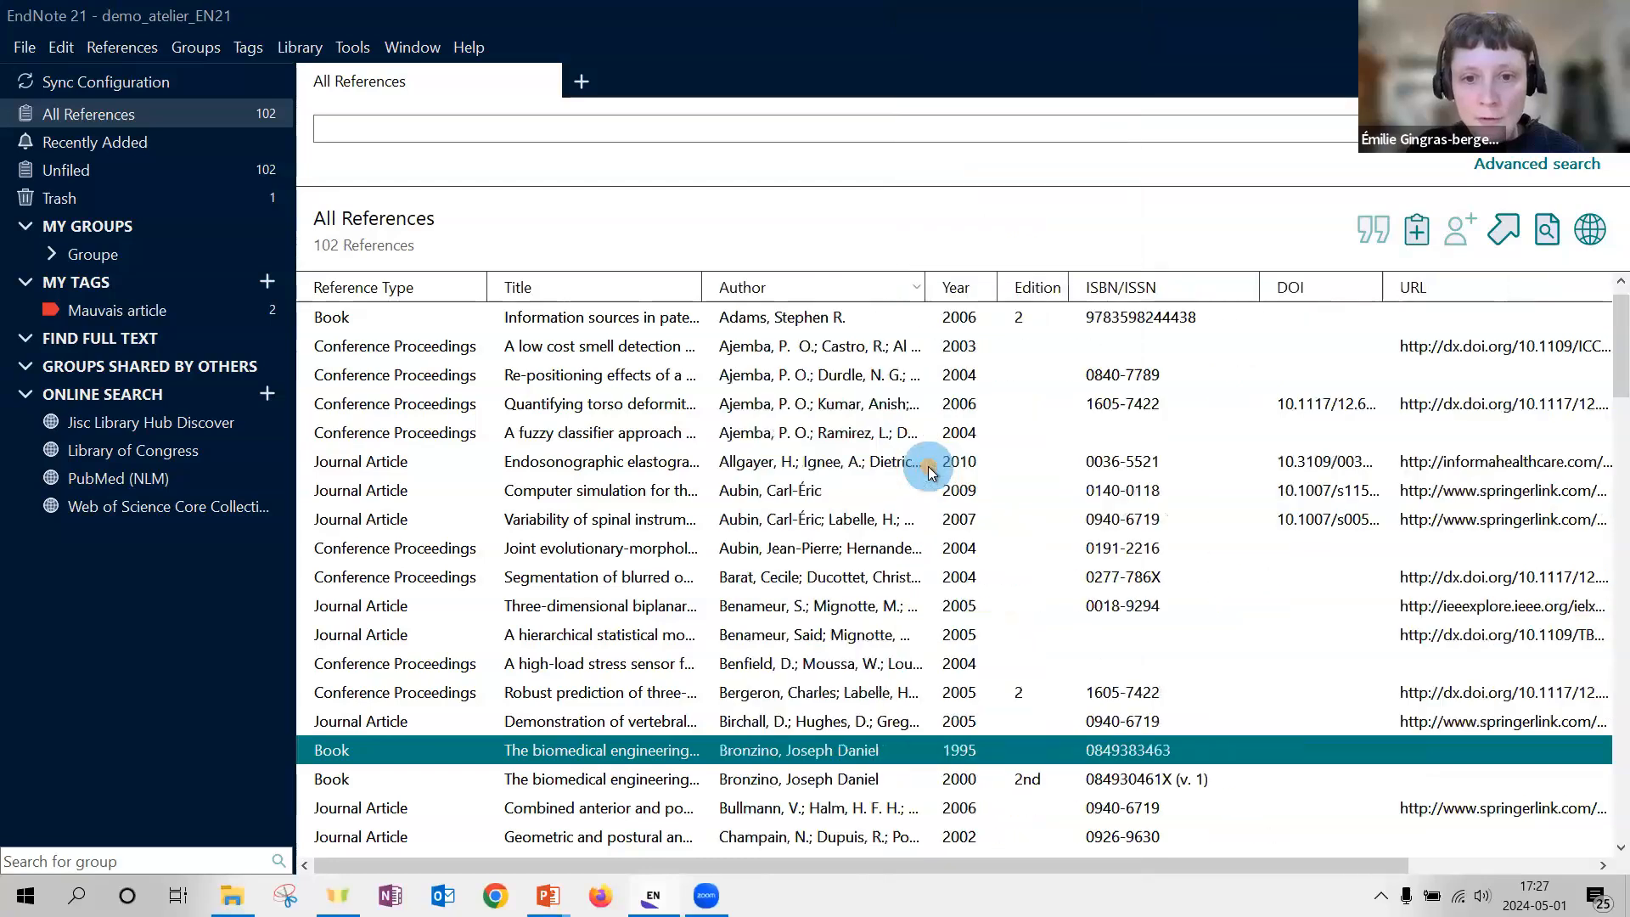
right_click(956, 289)
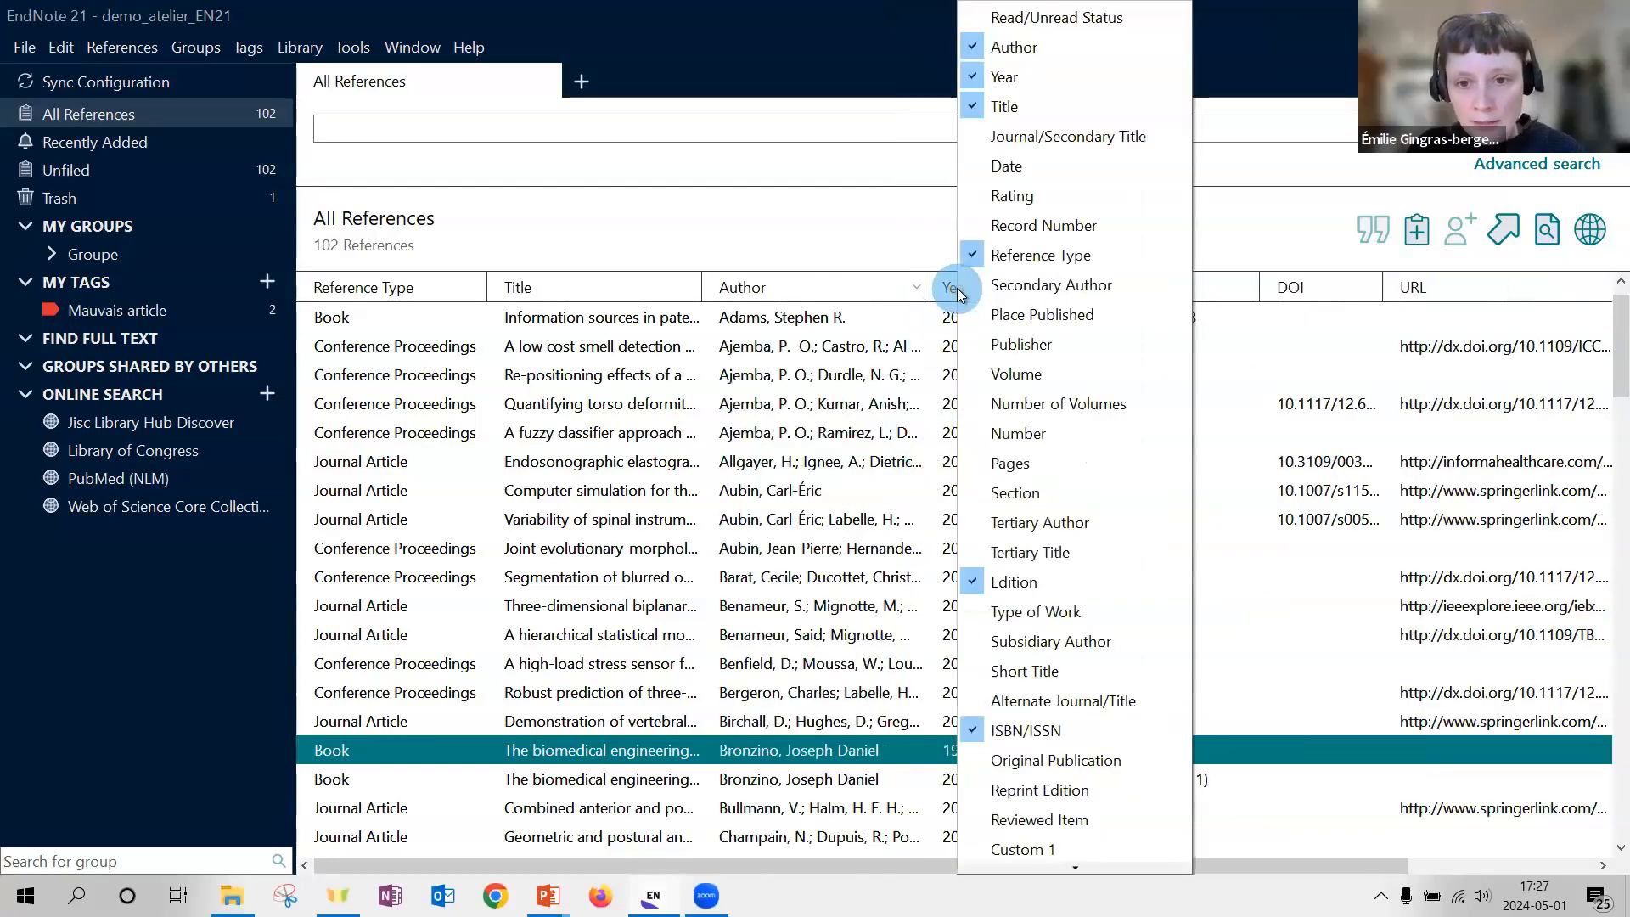
click(1021, 348)
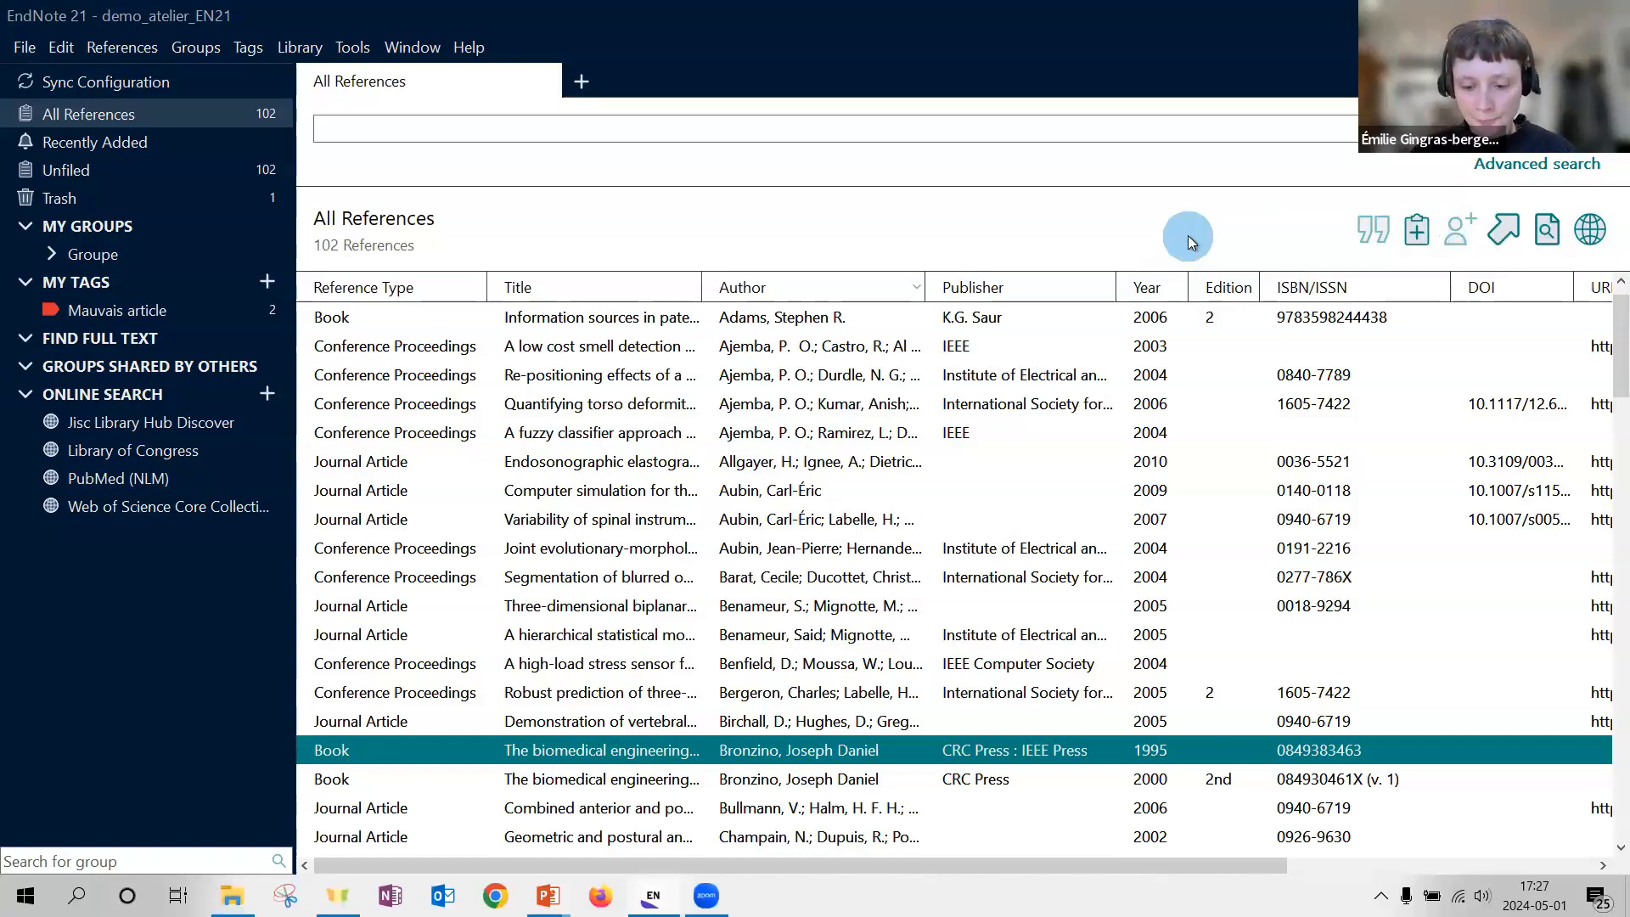
- Open the 2010 journal article on endosonographic elastography and read through its summary, including the abstract
click(651, 460)
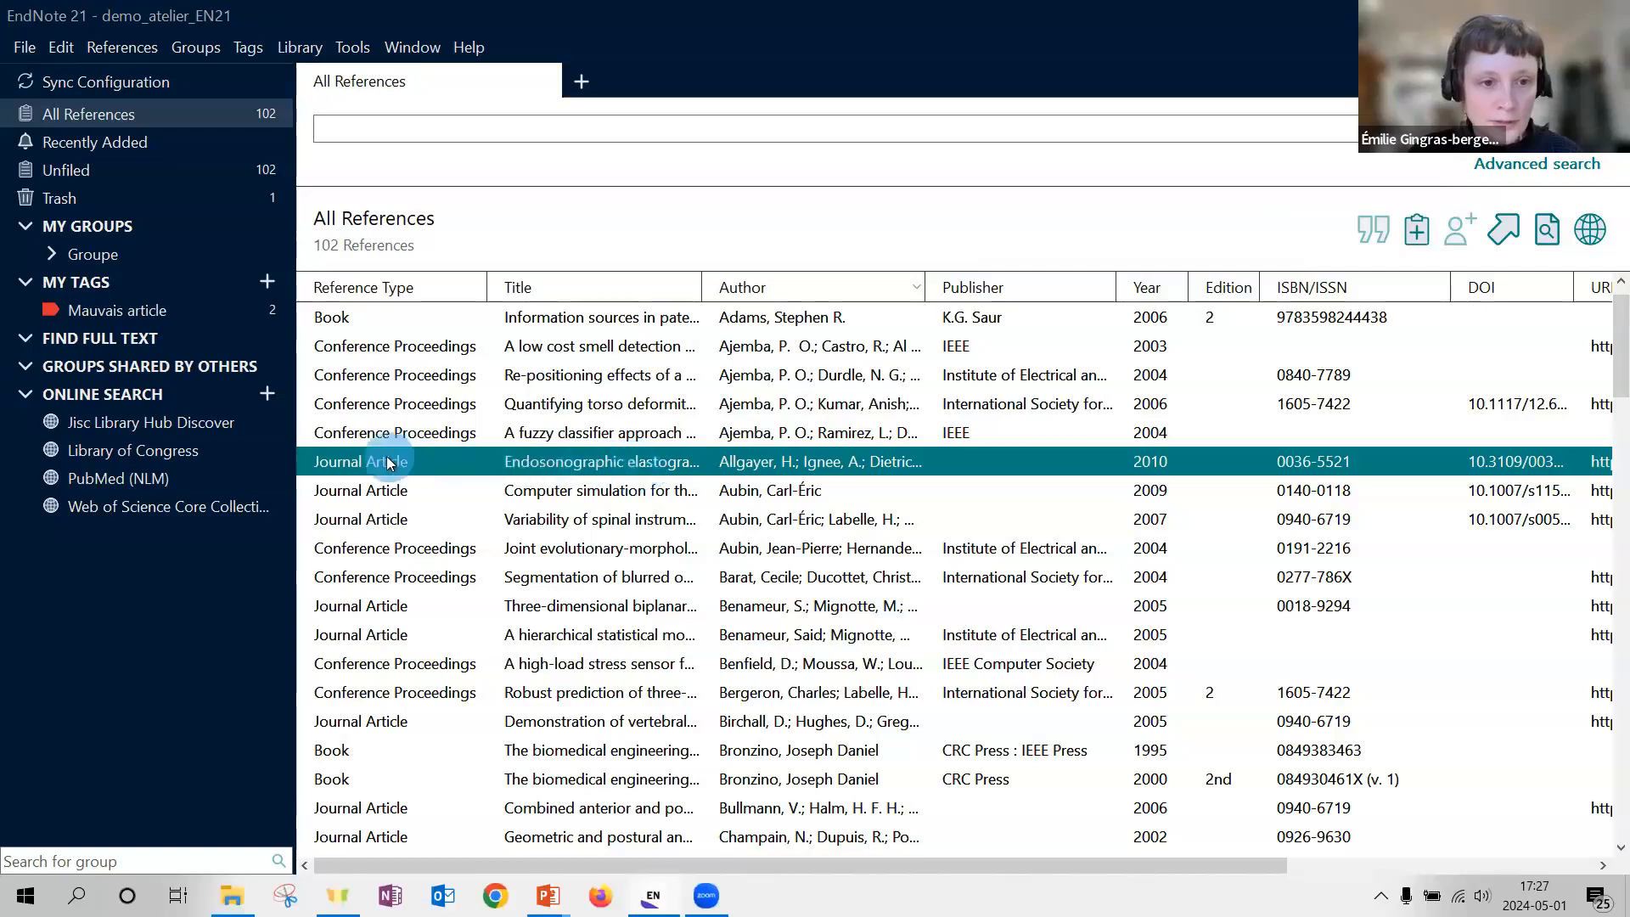
double_click(662, 469)
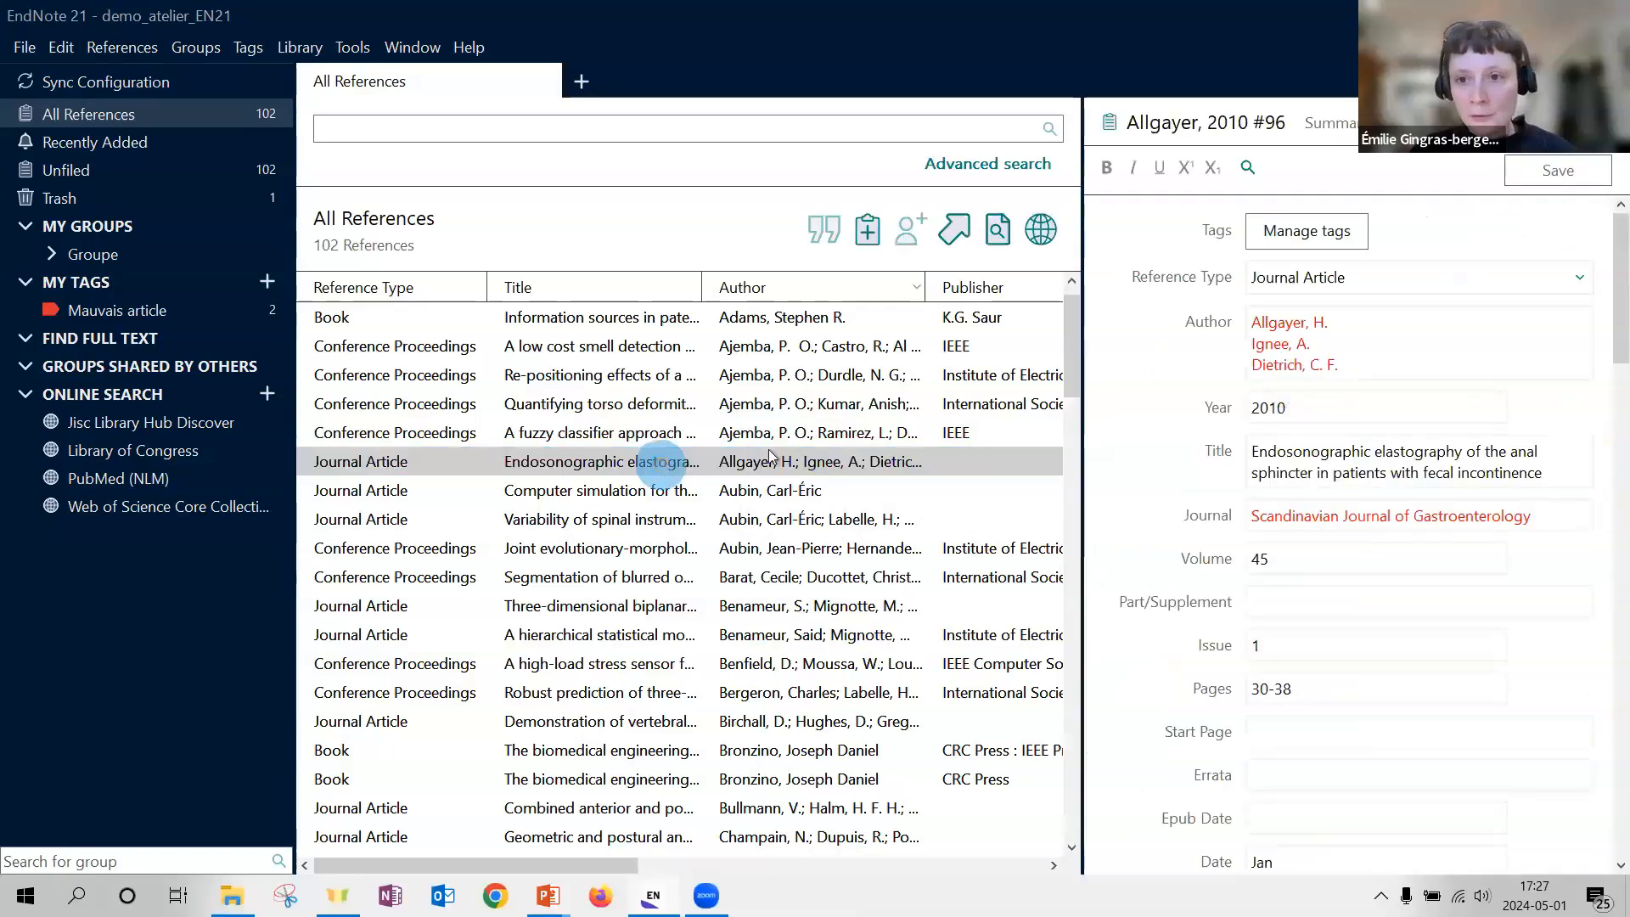
click(1344, 127)
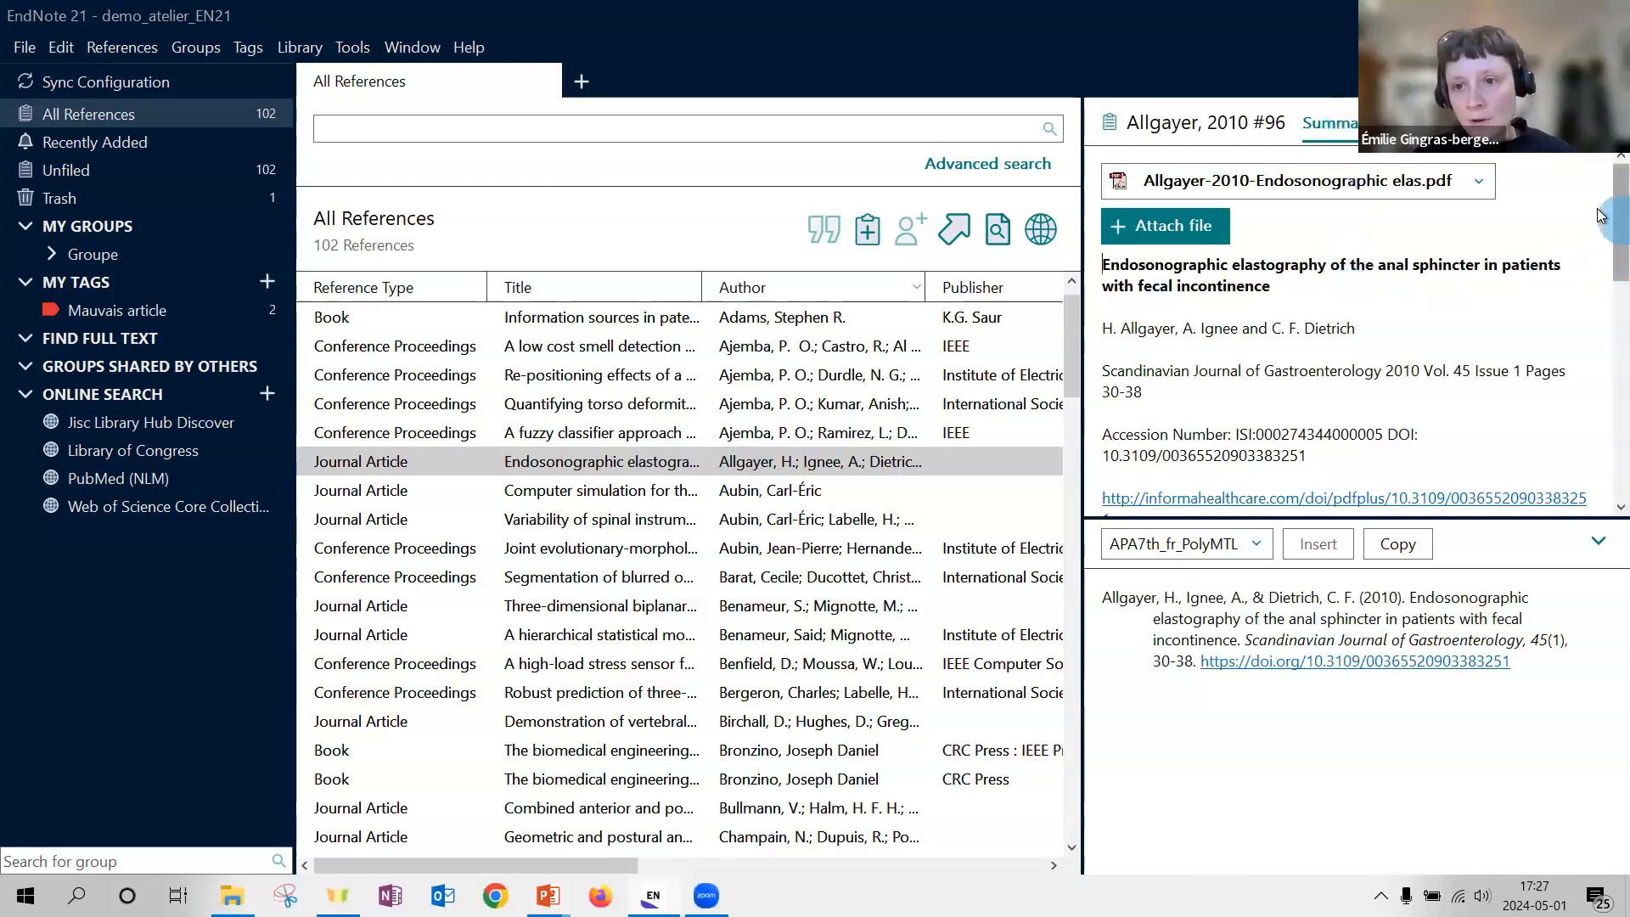
scroll(1600, 254, down, 3)
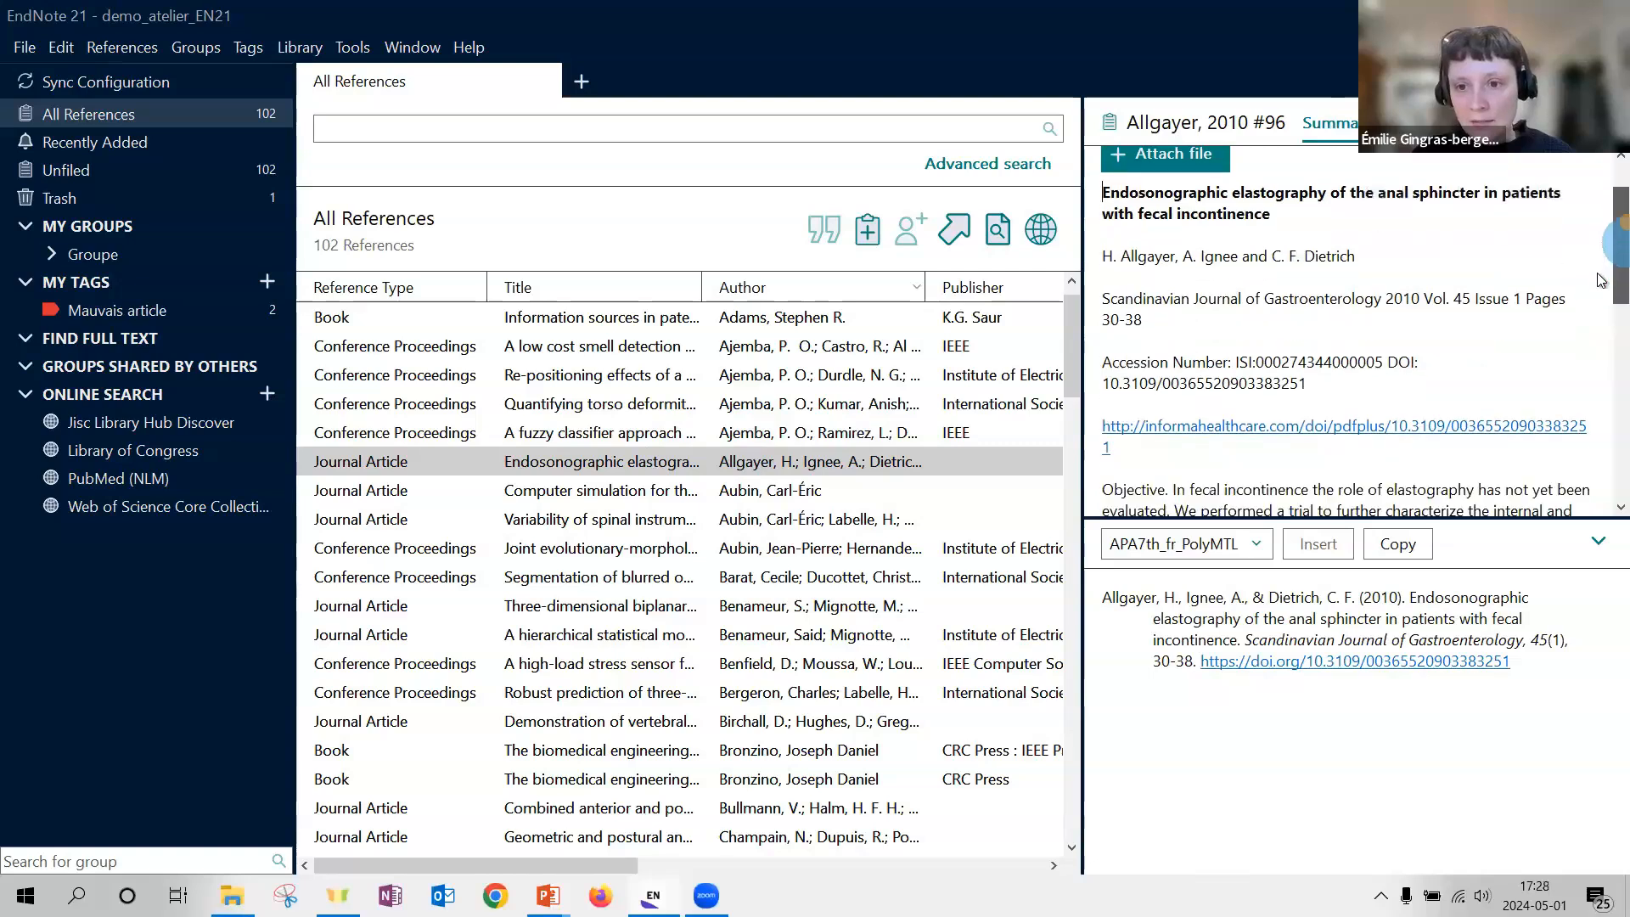
scroll(1600, 254, up, 1)
scroll(1600, 254, down, 6)
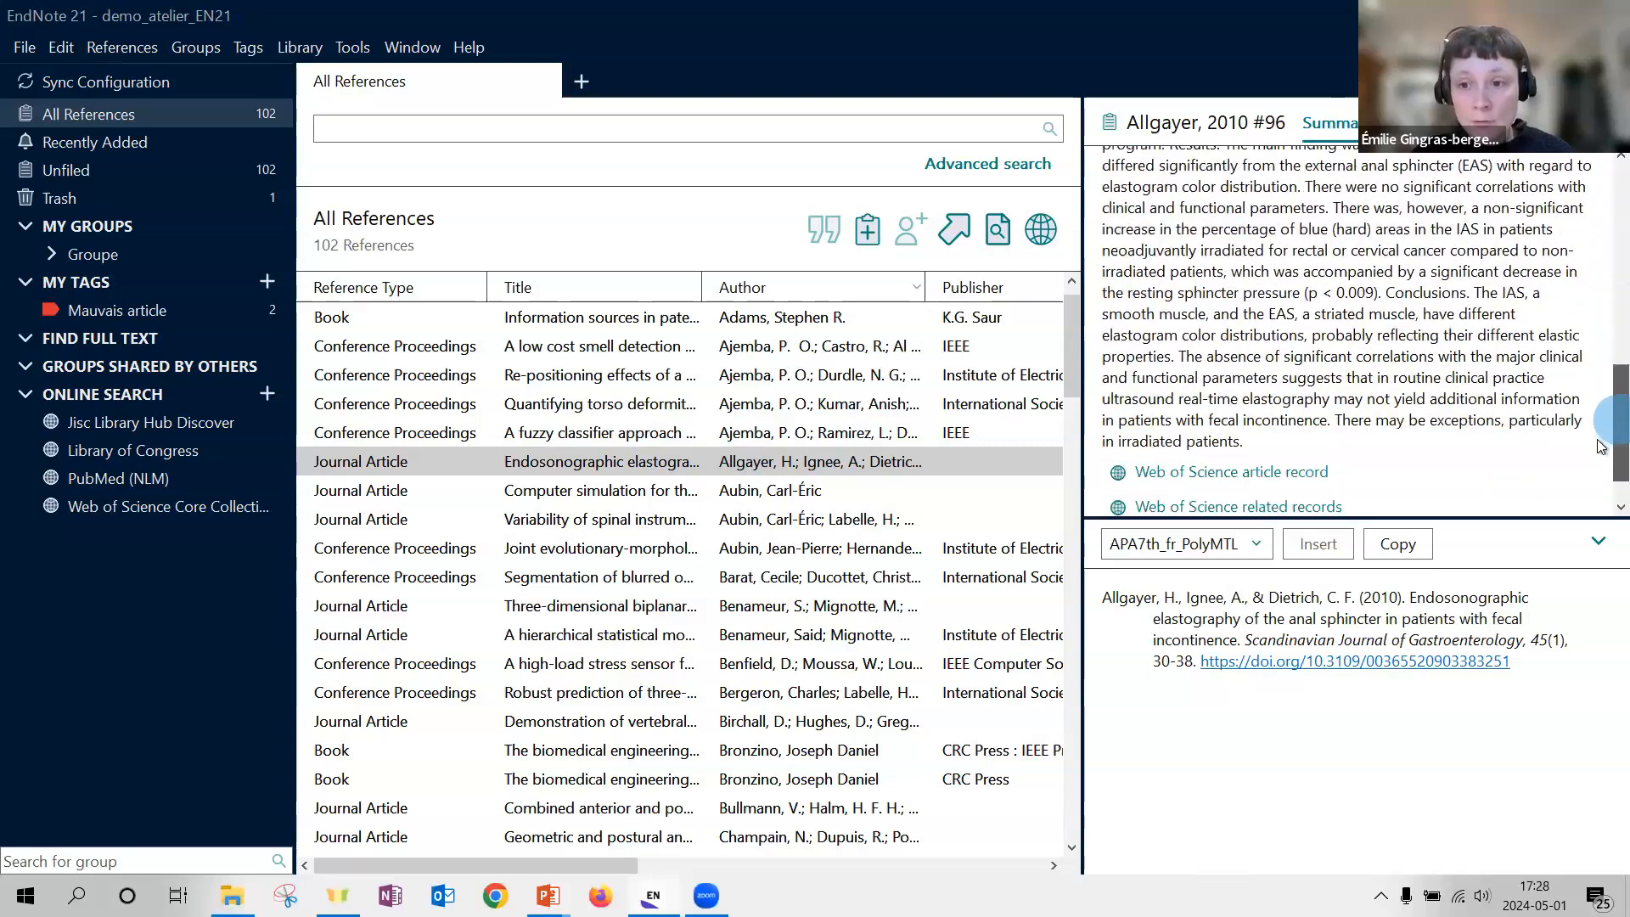
scroll(1600, 259, up, 5)
scroll(1600, 259, up, 2)
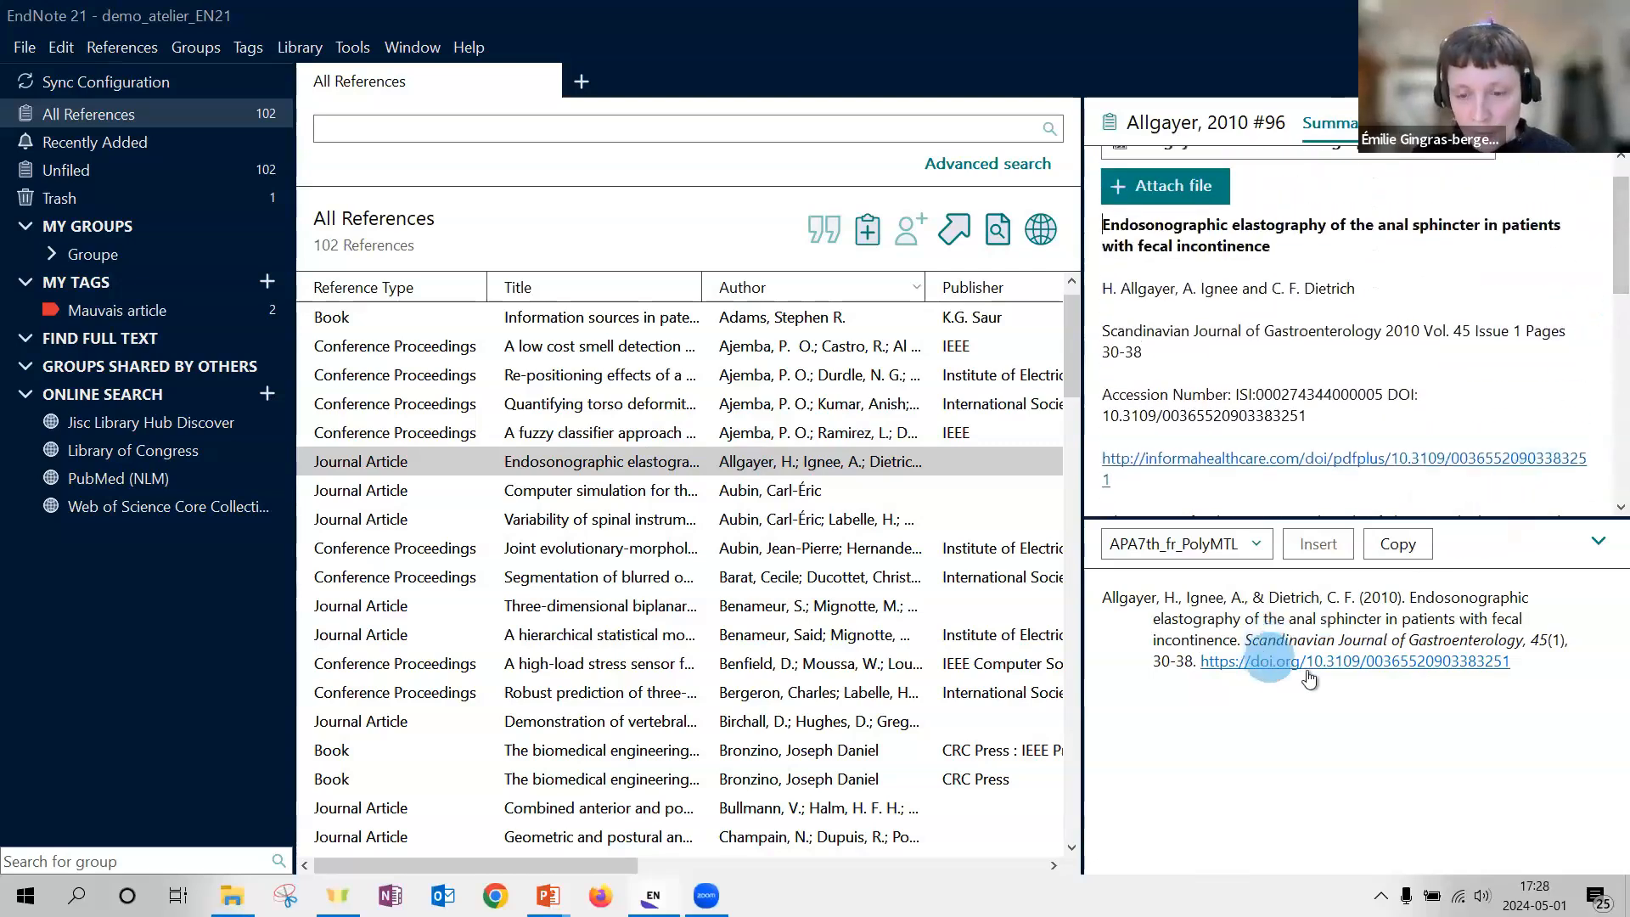
- Enlarge the citation preview area and set its output style to IEEE_fr_PolyMTL
drag(1378, 518, 1348, 399)
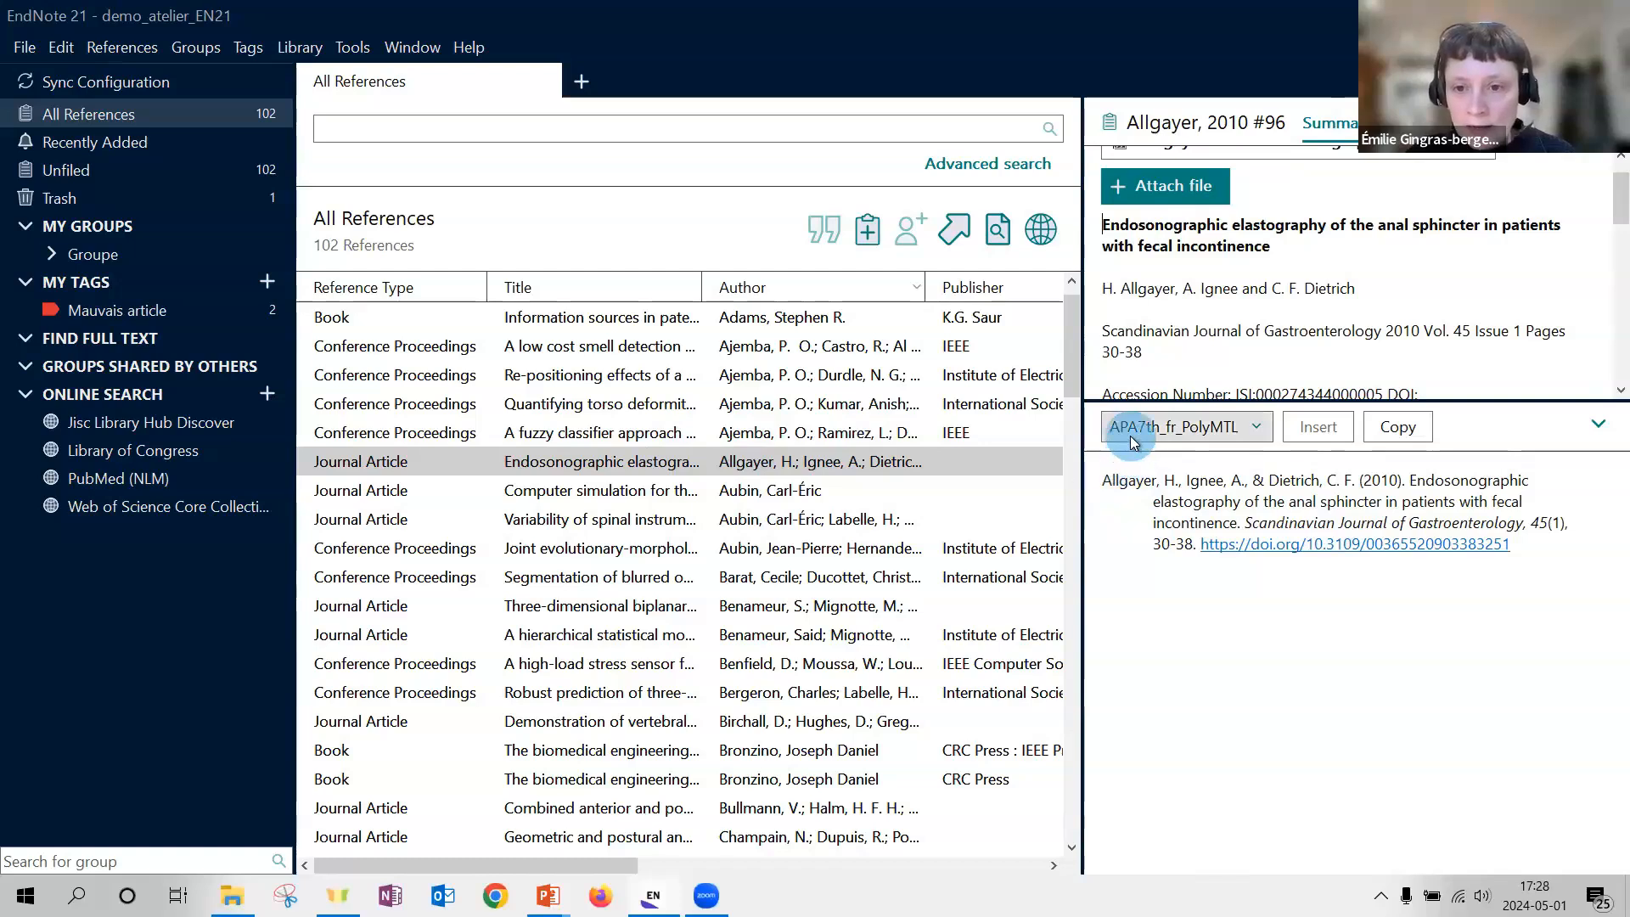
click(1204, 433)
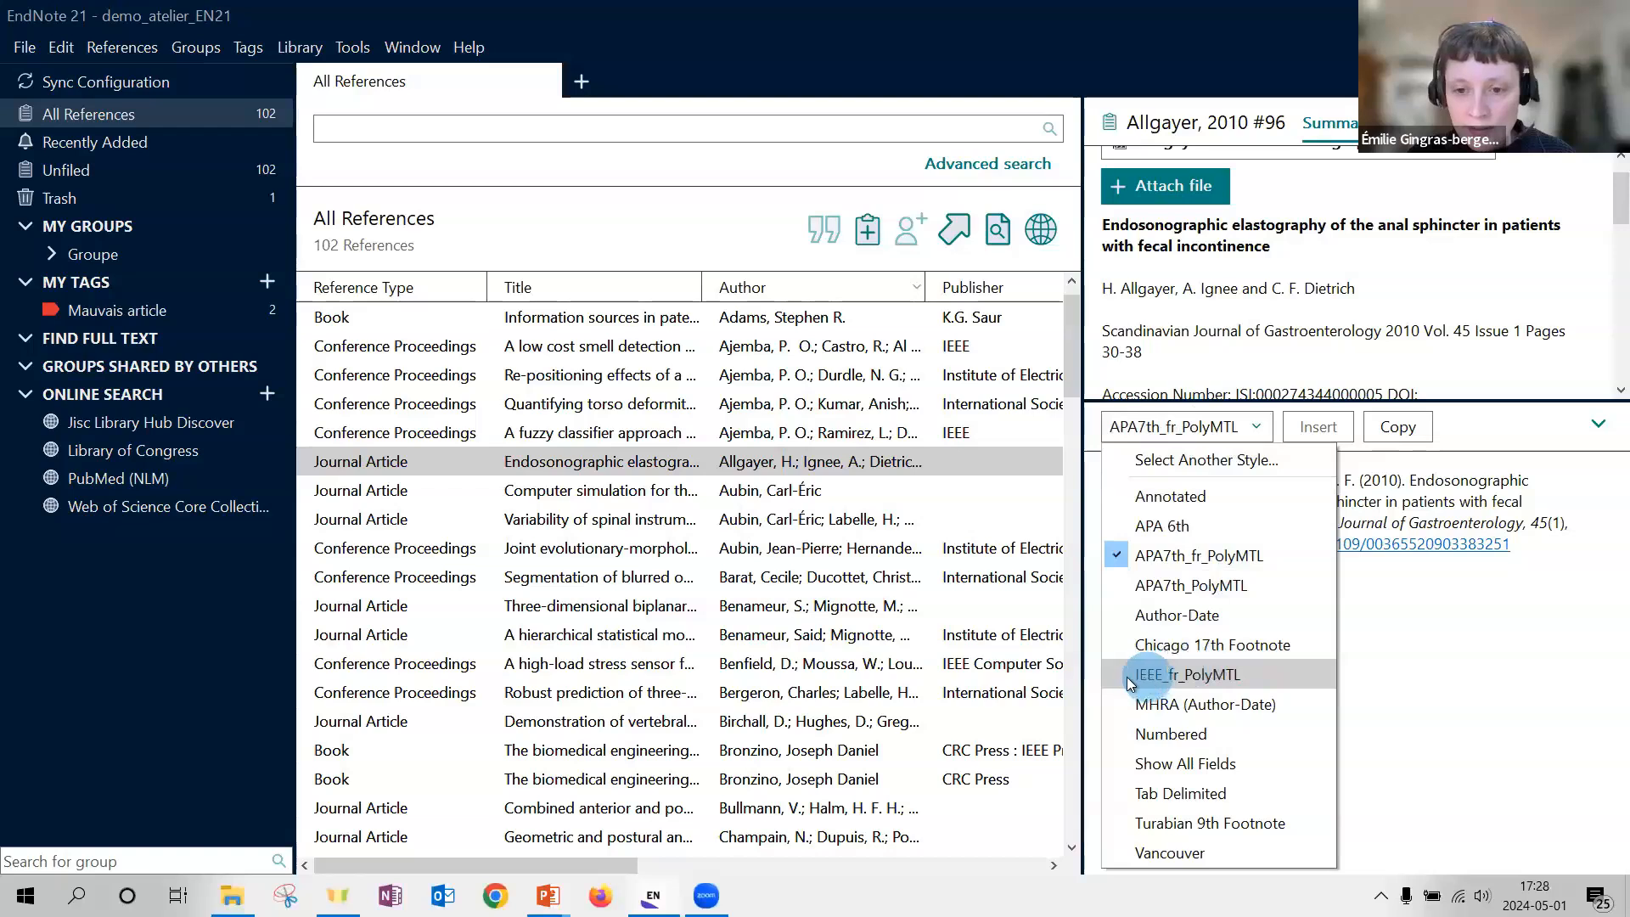
click(1156, 676)
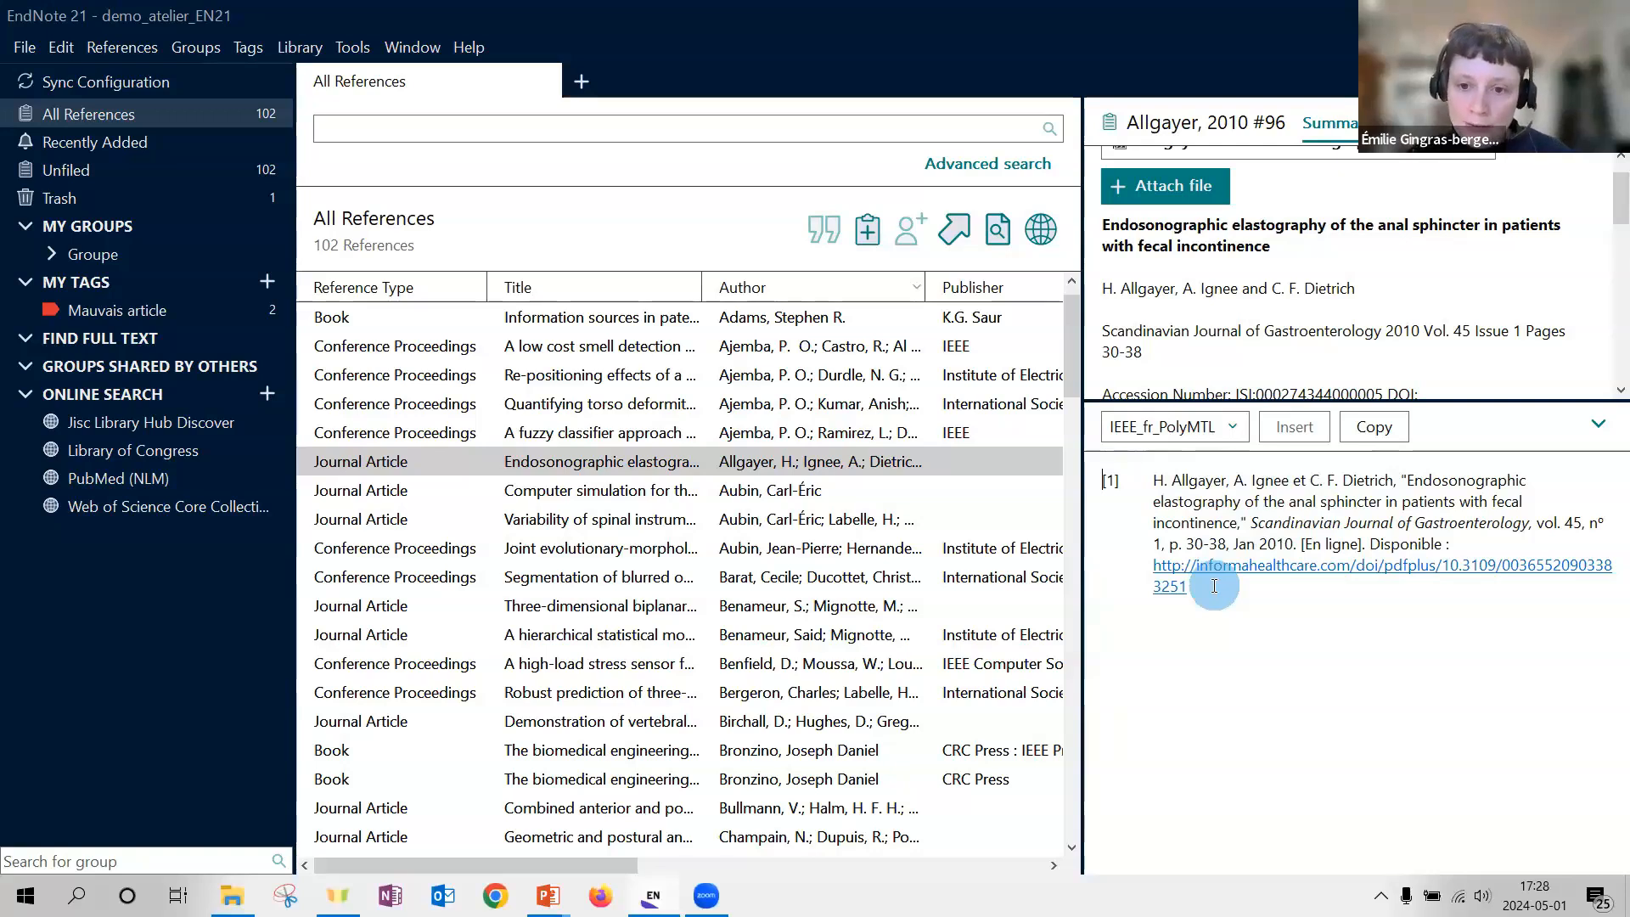
- Consult the full list of output styles without choosing one, and set the citation preview to APA7th_fr_PolyMTL
click(1231, 434)
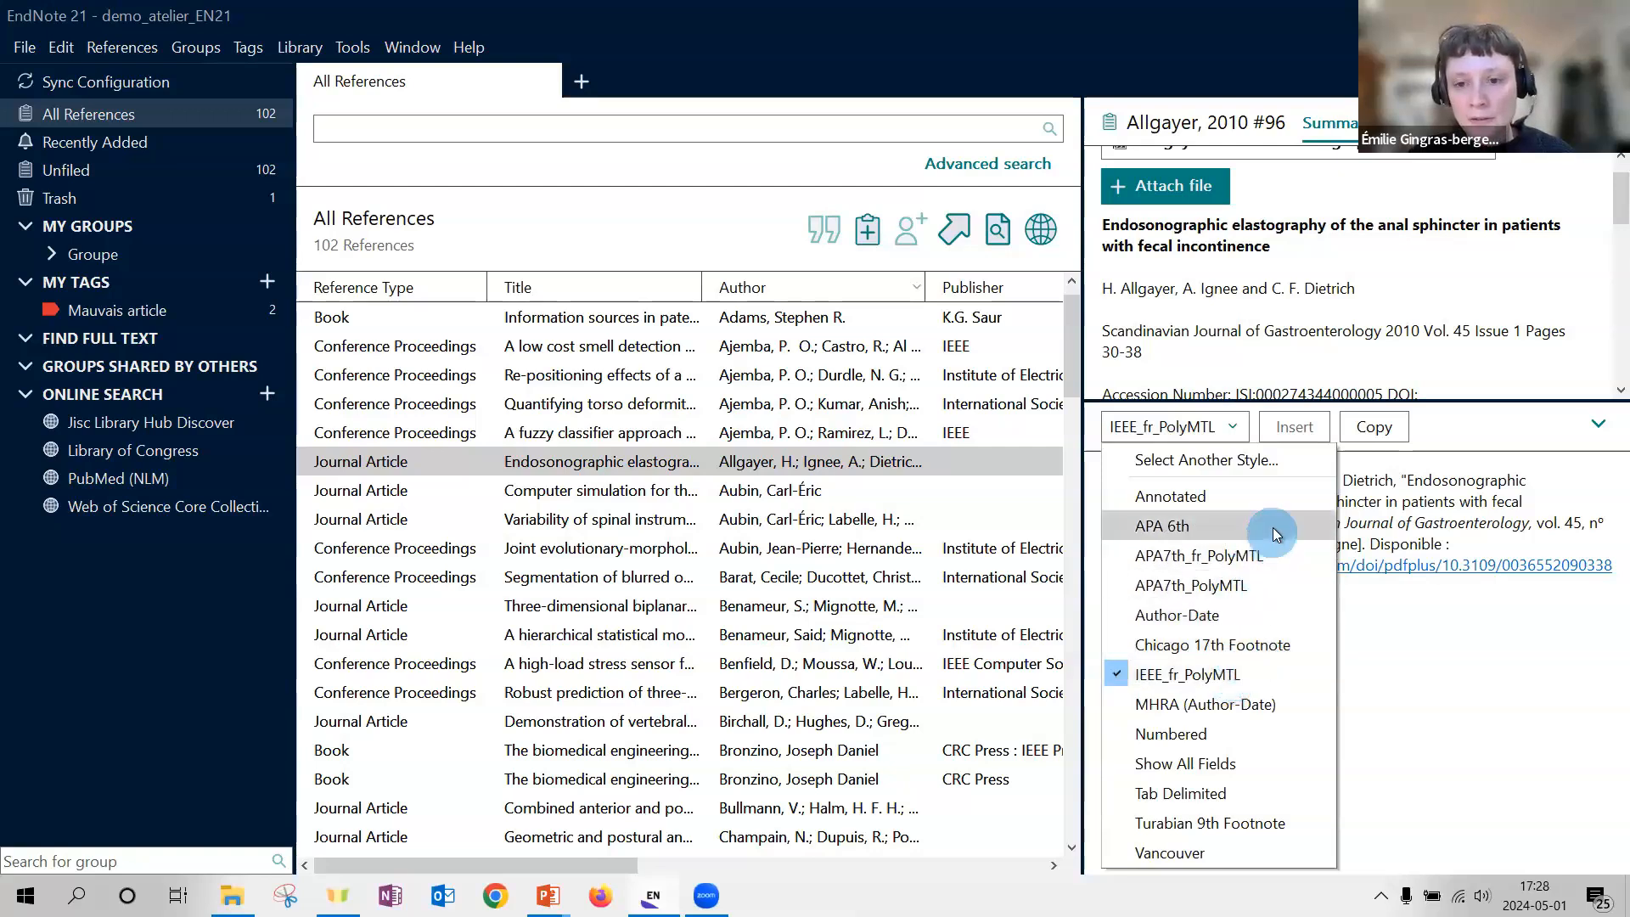
click(1209, 462)
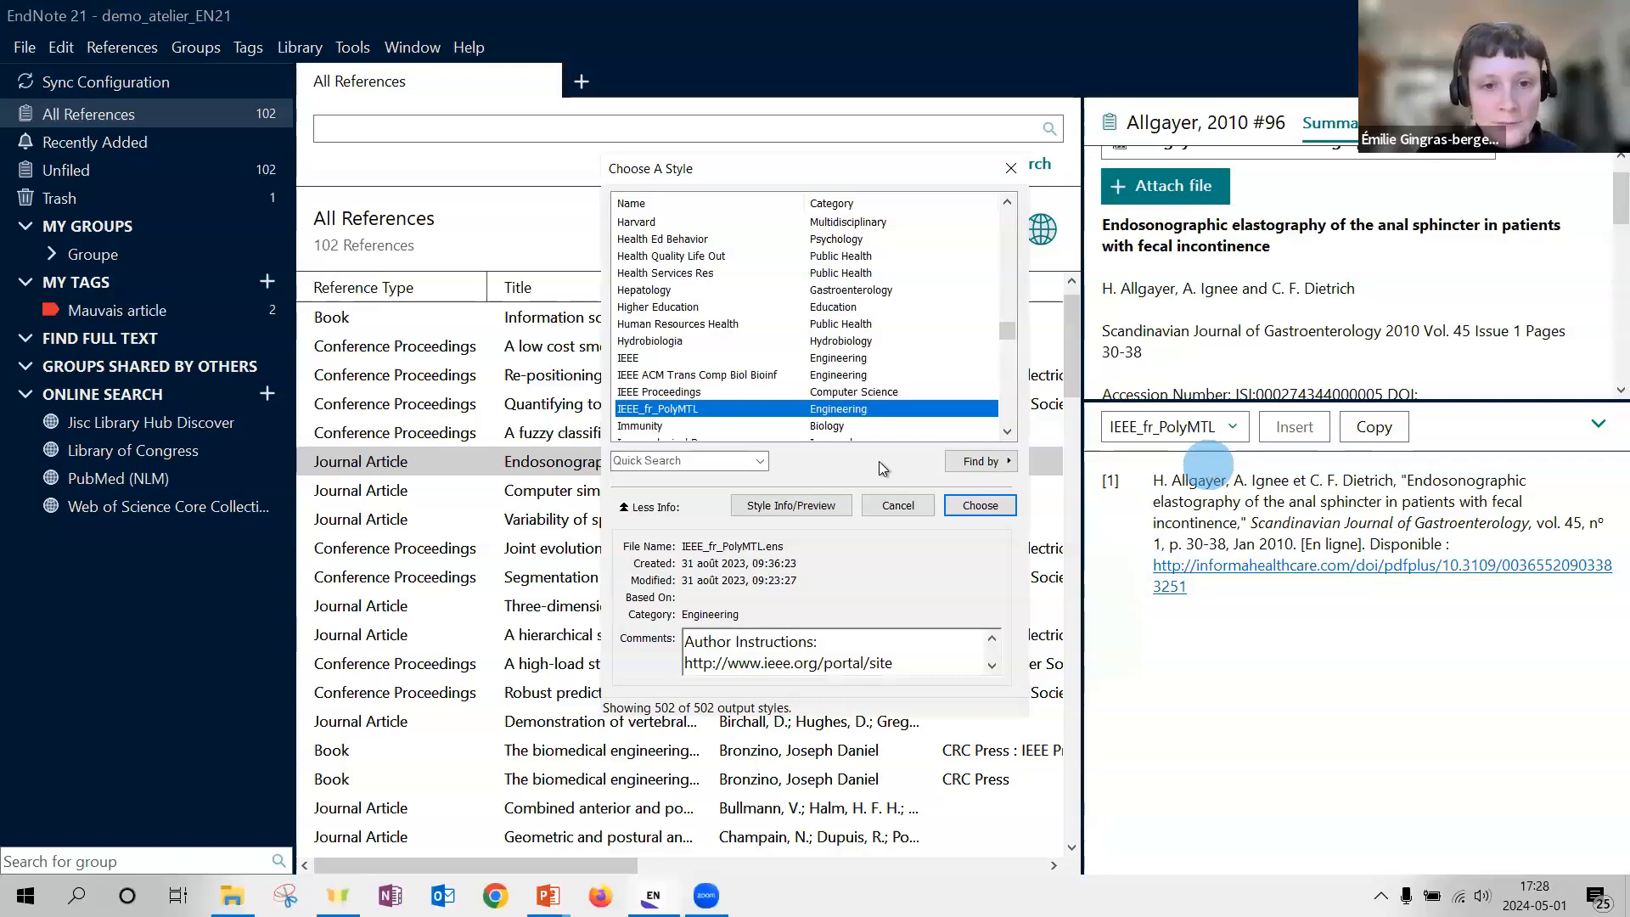
click(657, 464)
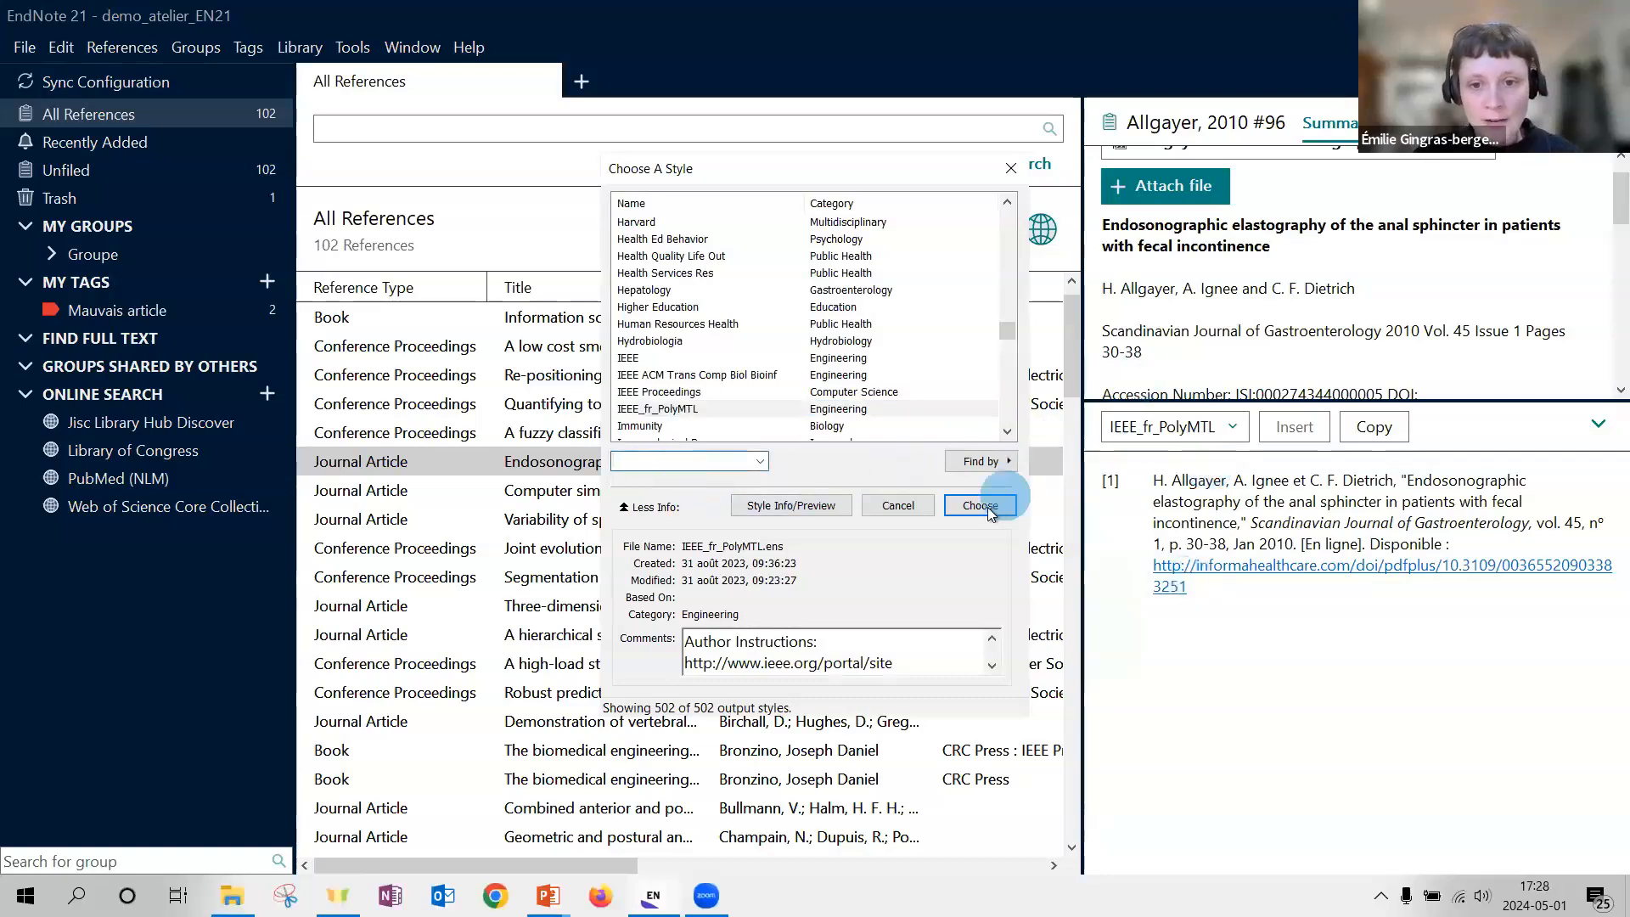
click(1011, 169)
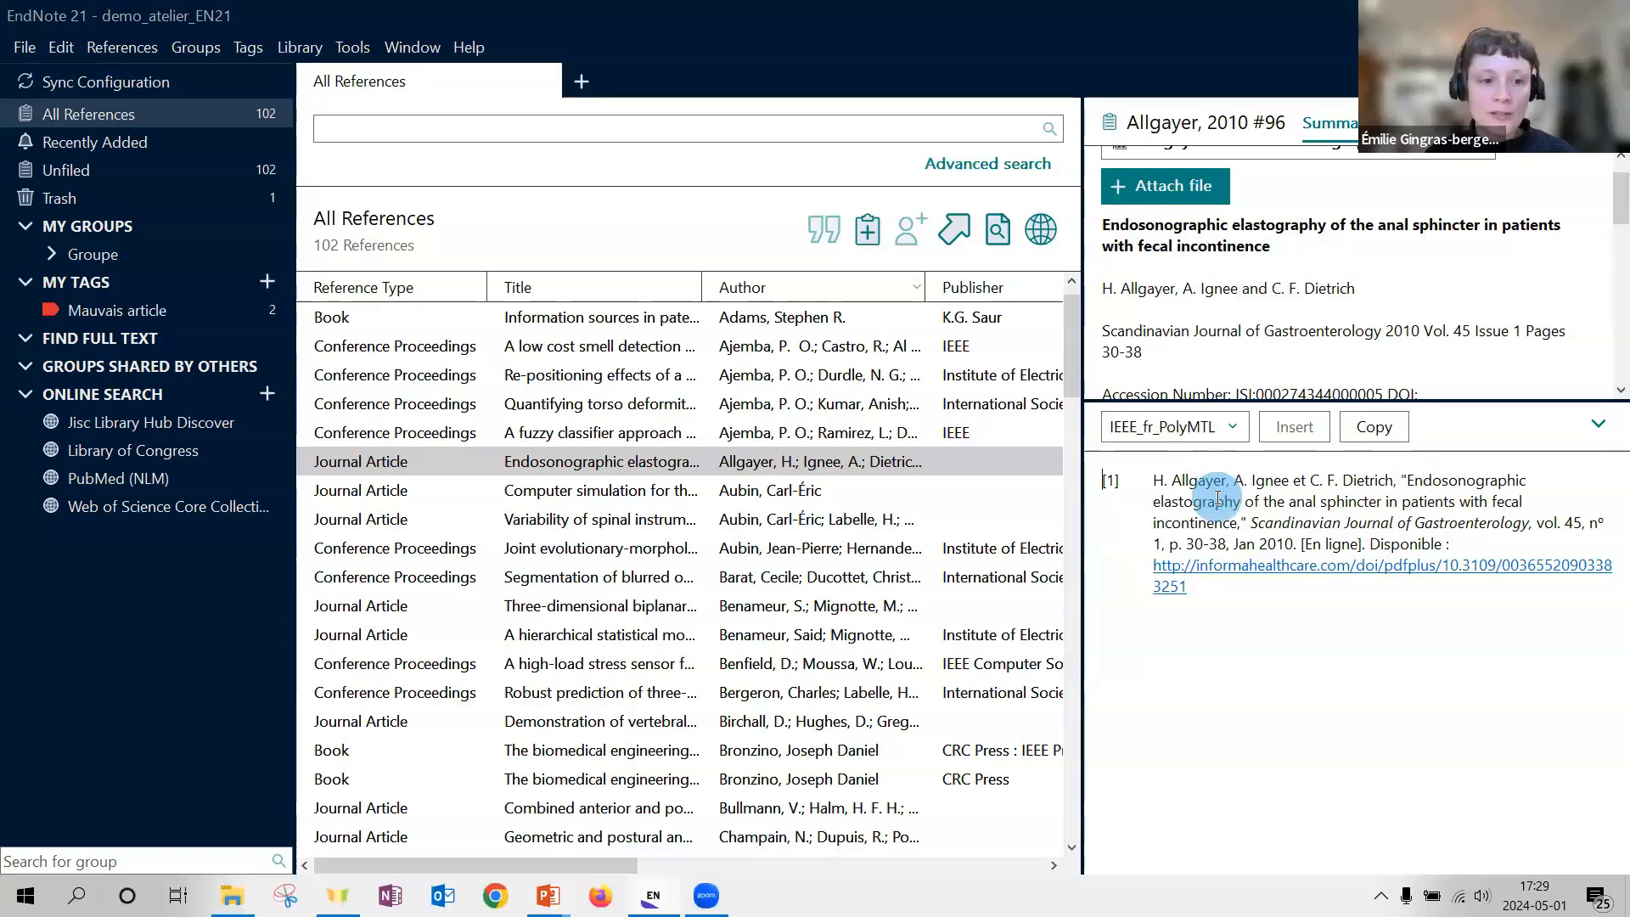
click(1204, 429)
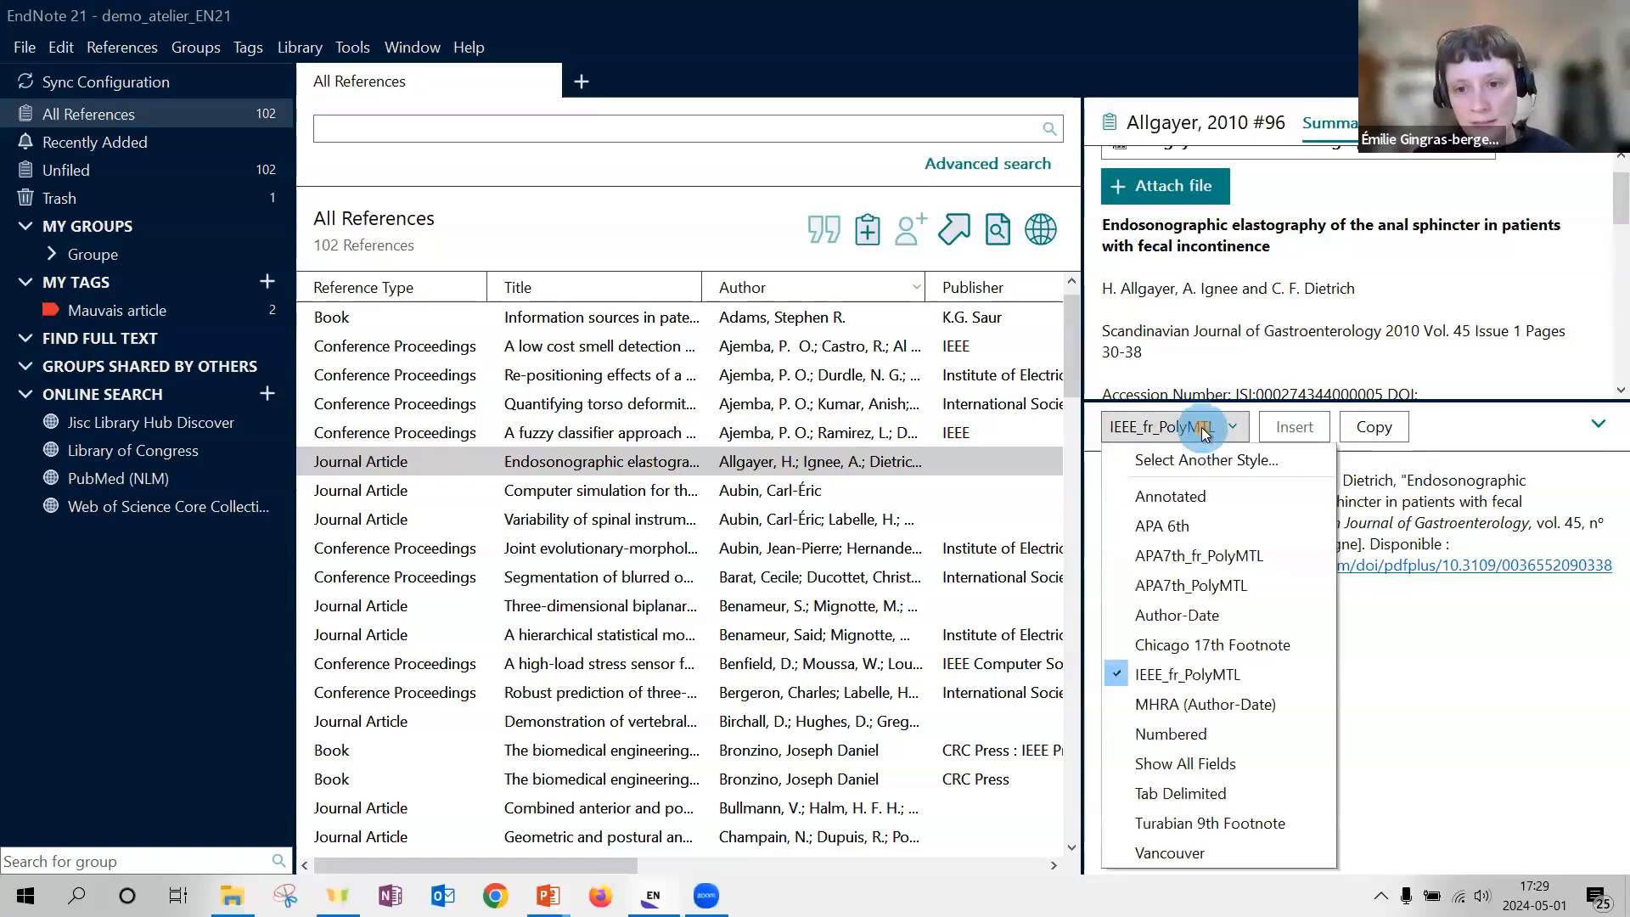
click(1240, 554)
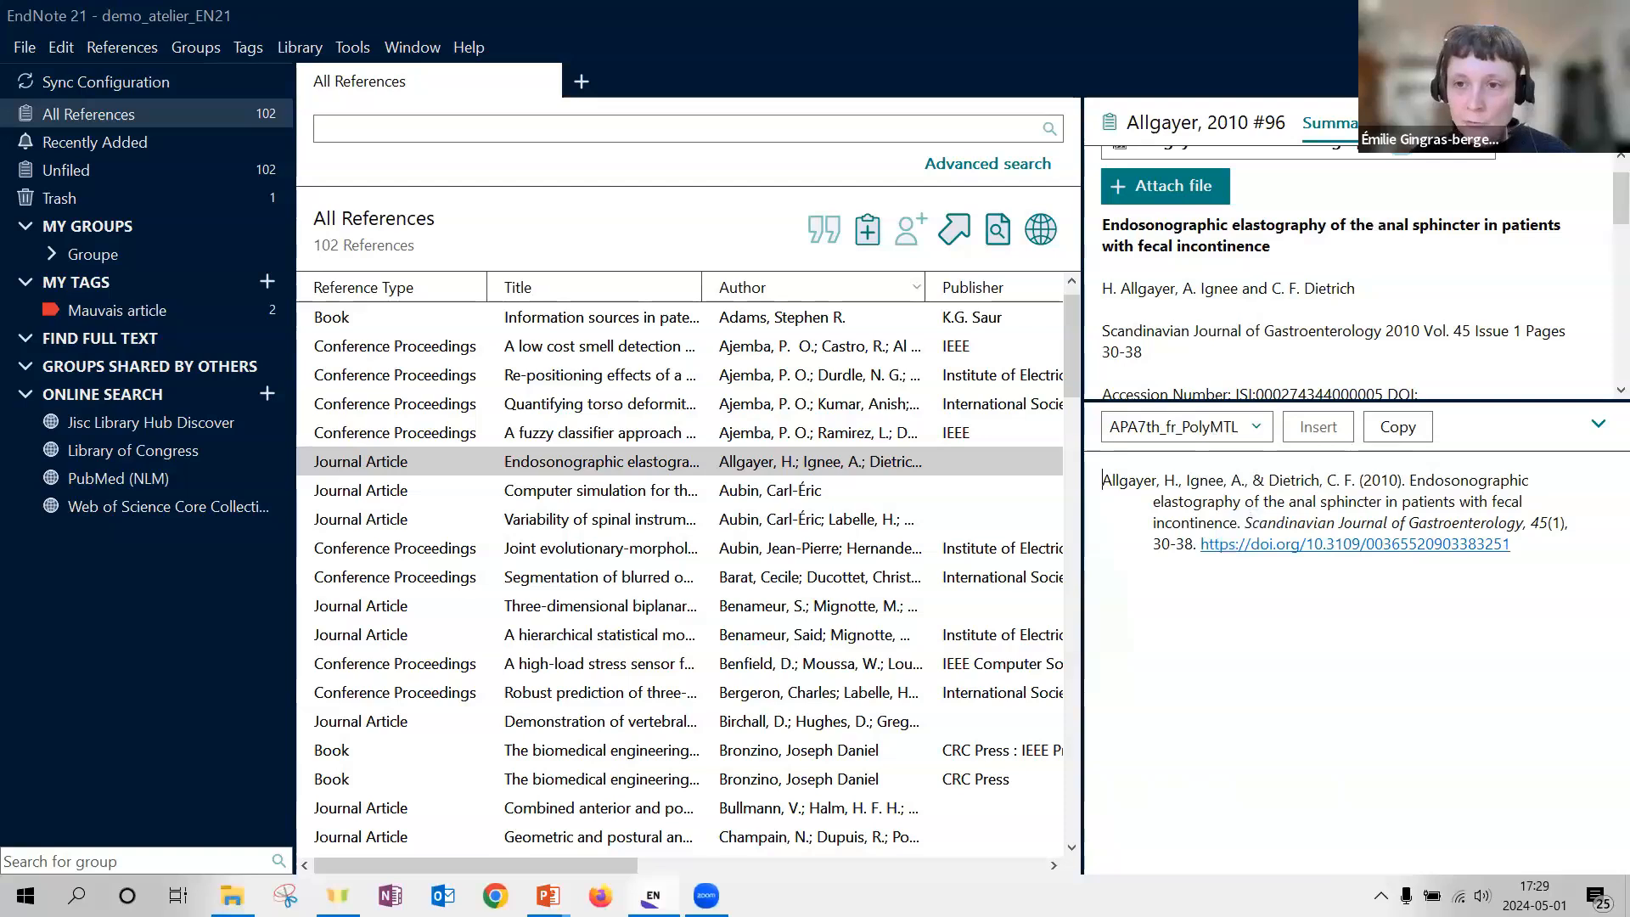
- Examine the editable fields of the selected journal article's record
click(1402, 122)
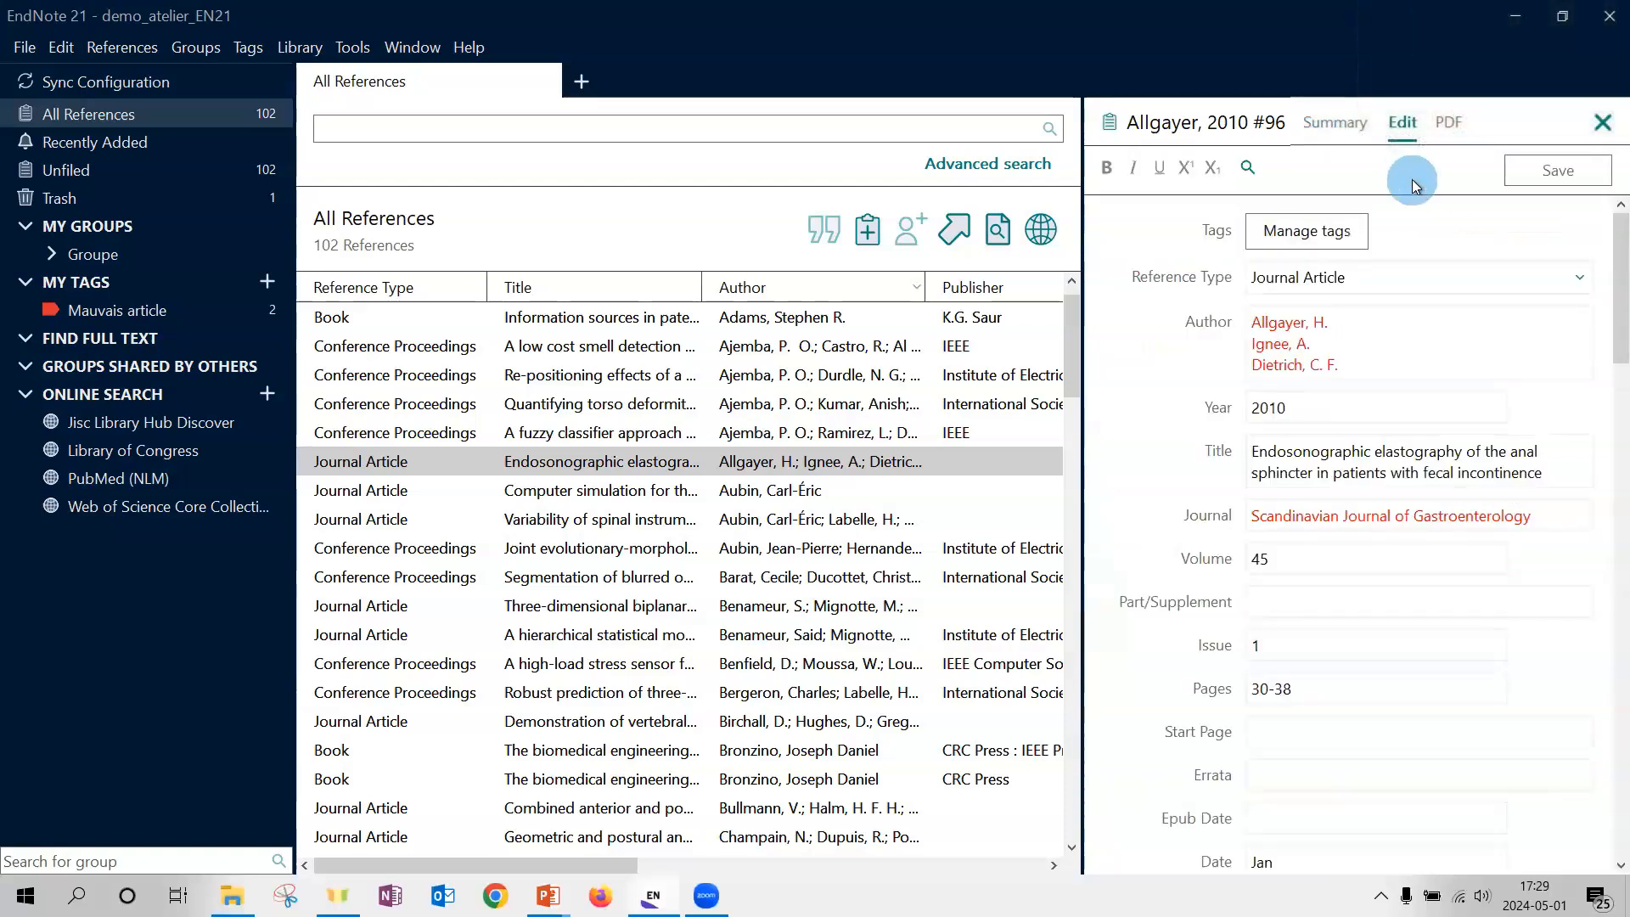
drag(1598, 276, 1599, 311)
scroll(1600, 312, down, 4)
drag(1601, 434, 1581, 248)
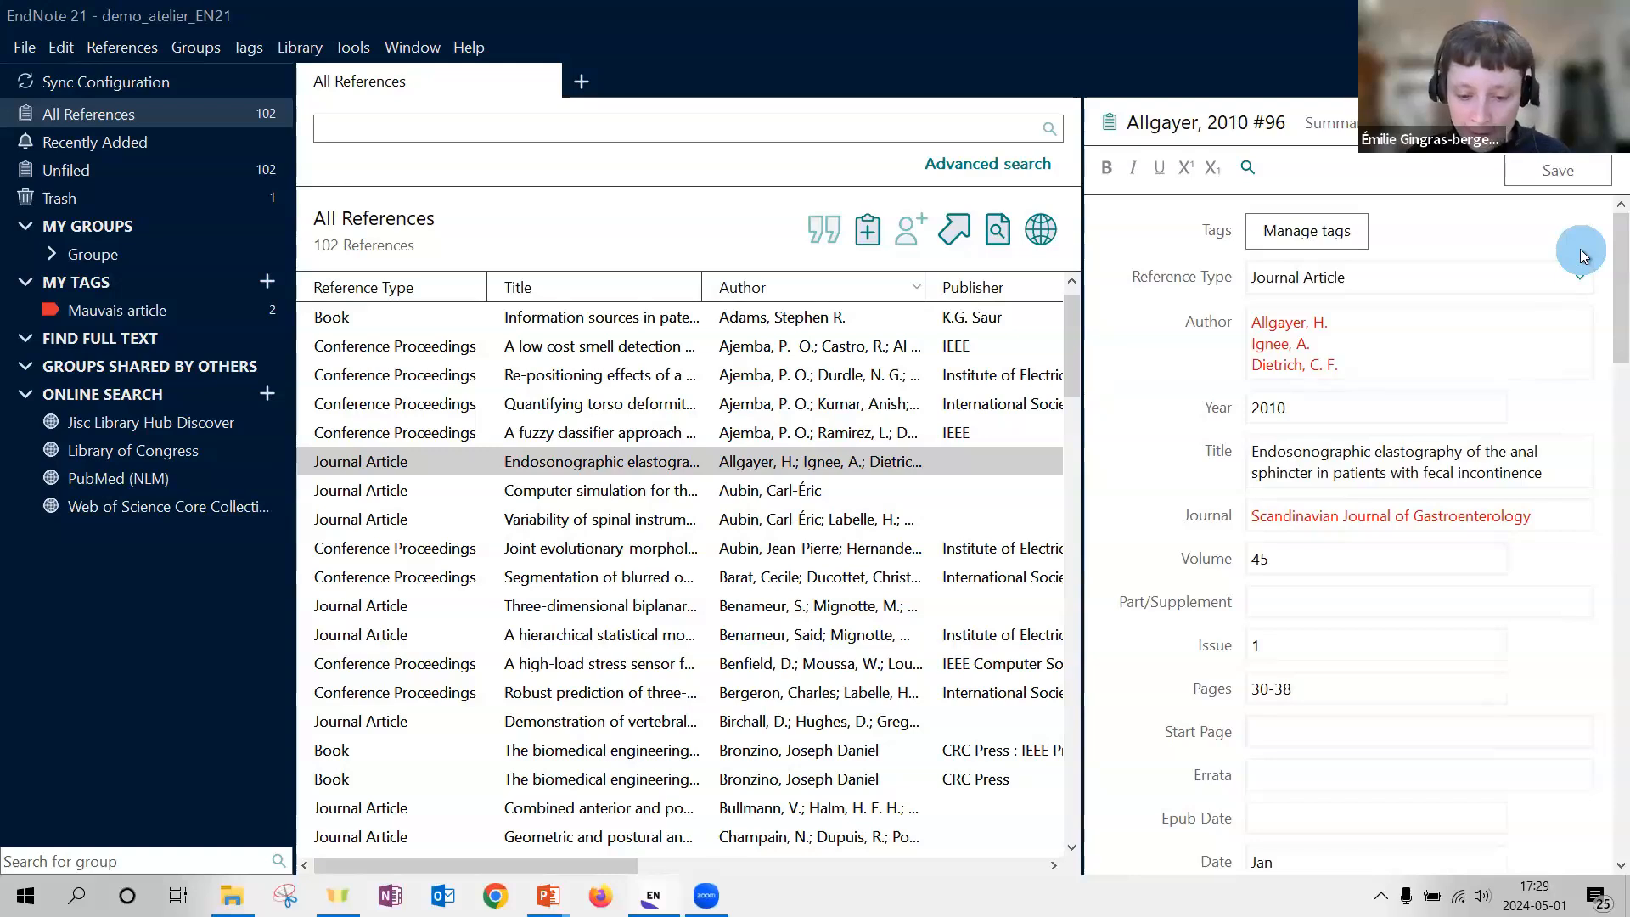
- Check the article's Research Notes and file attachment fields, view its attached PDF, and close the reference
drag(1618, 282, 1597, 783)
click(1263, 308)
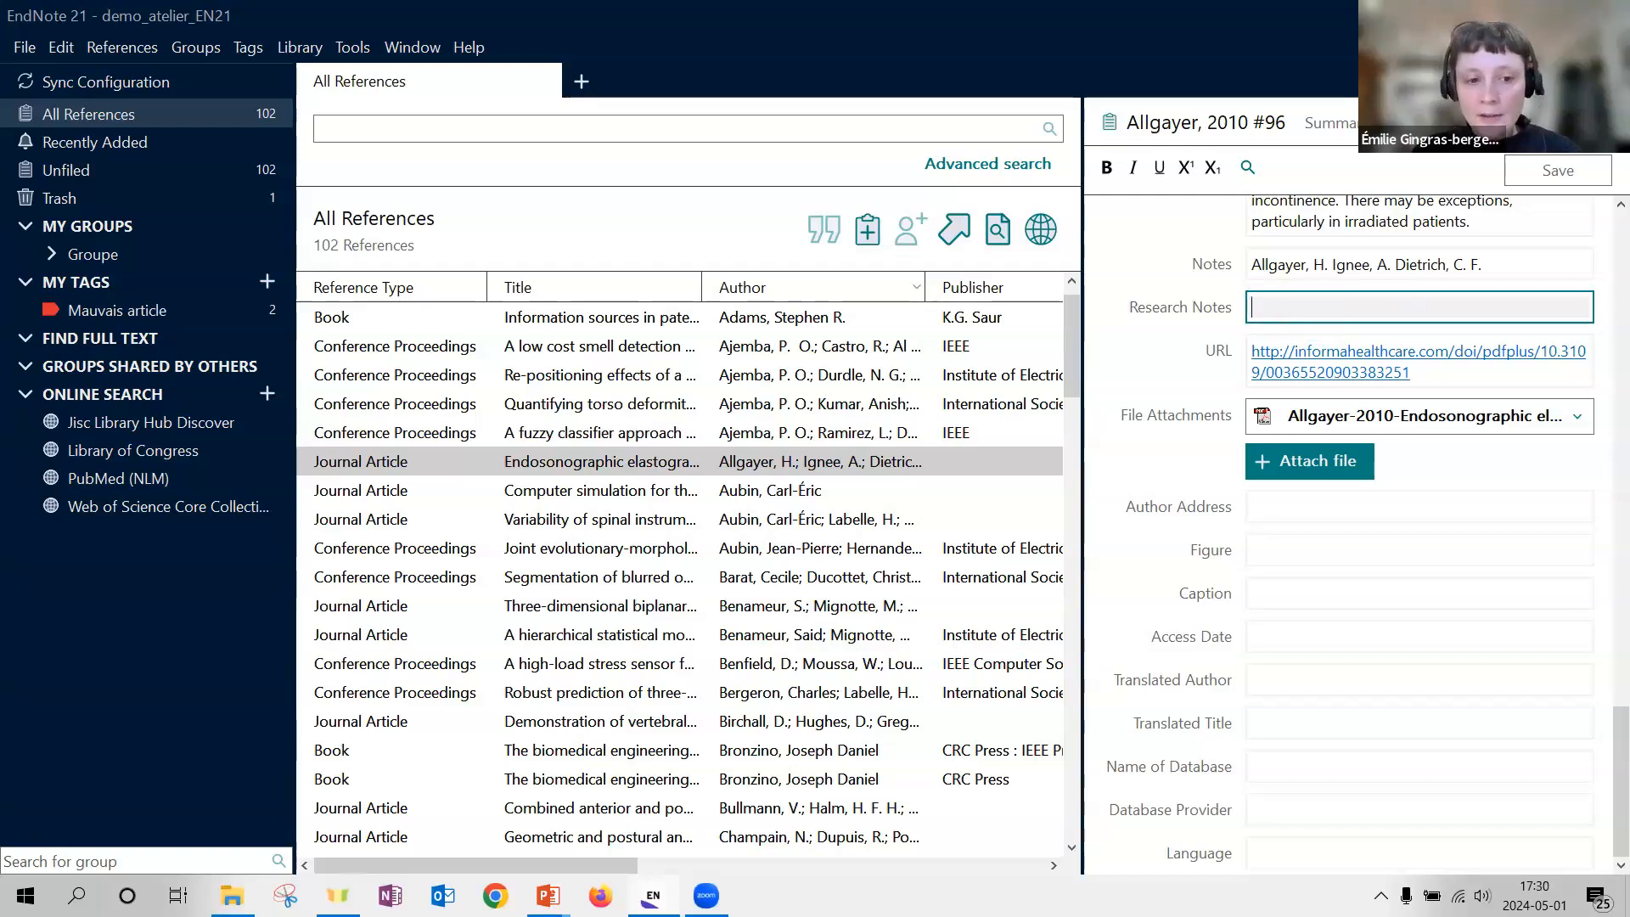
click(1447, 124)
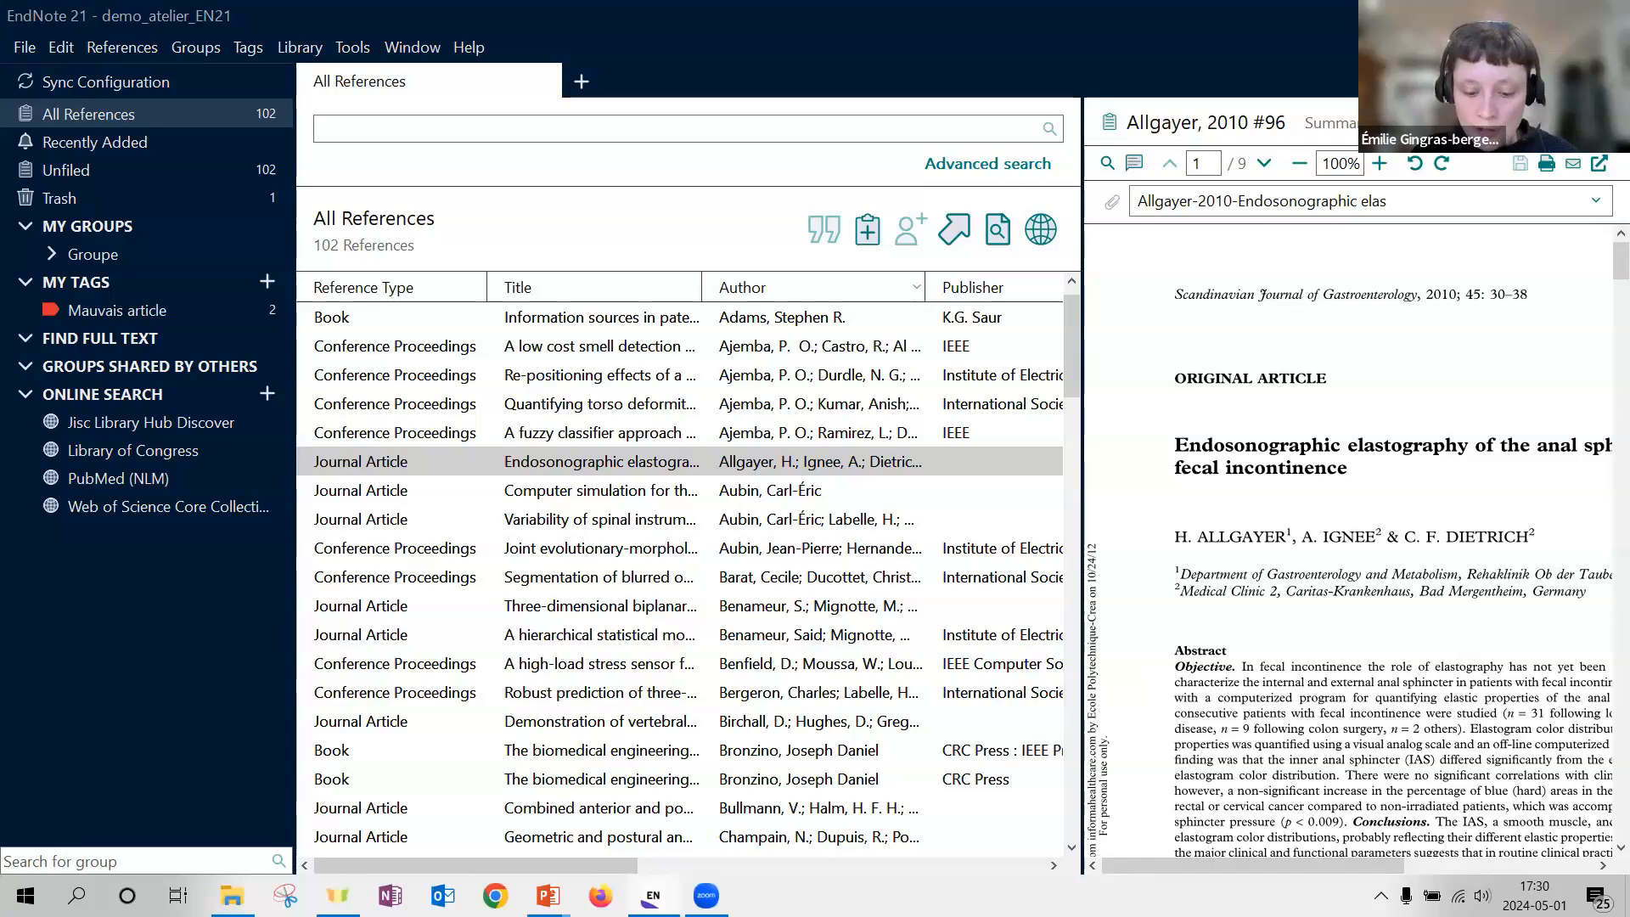
click(1601, 122)
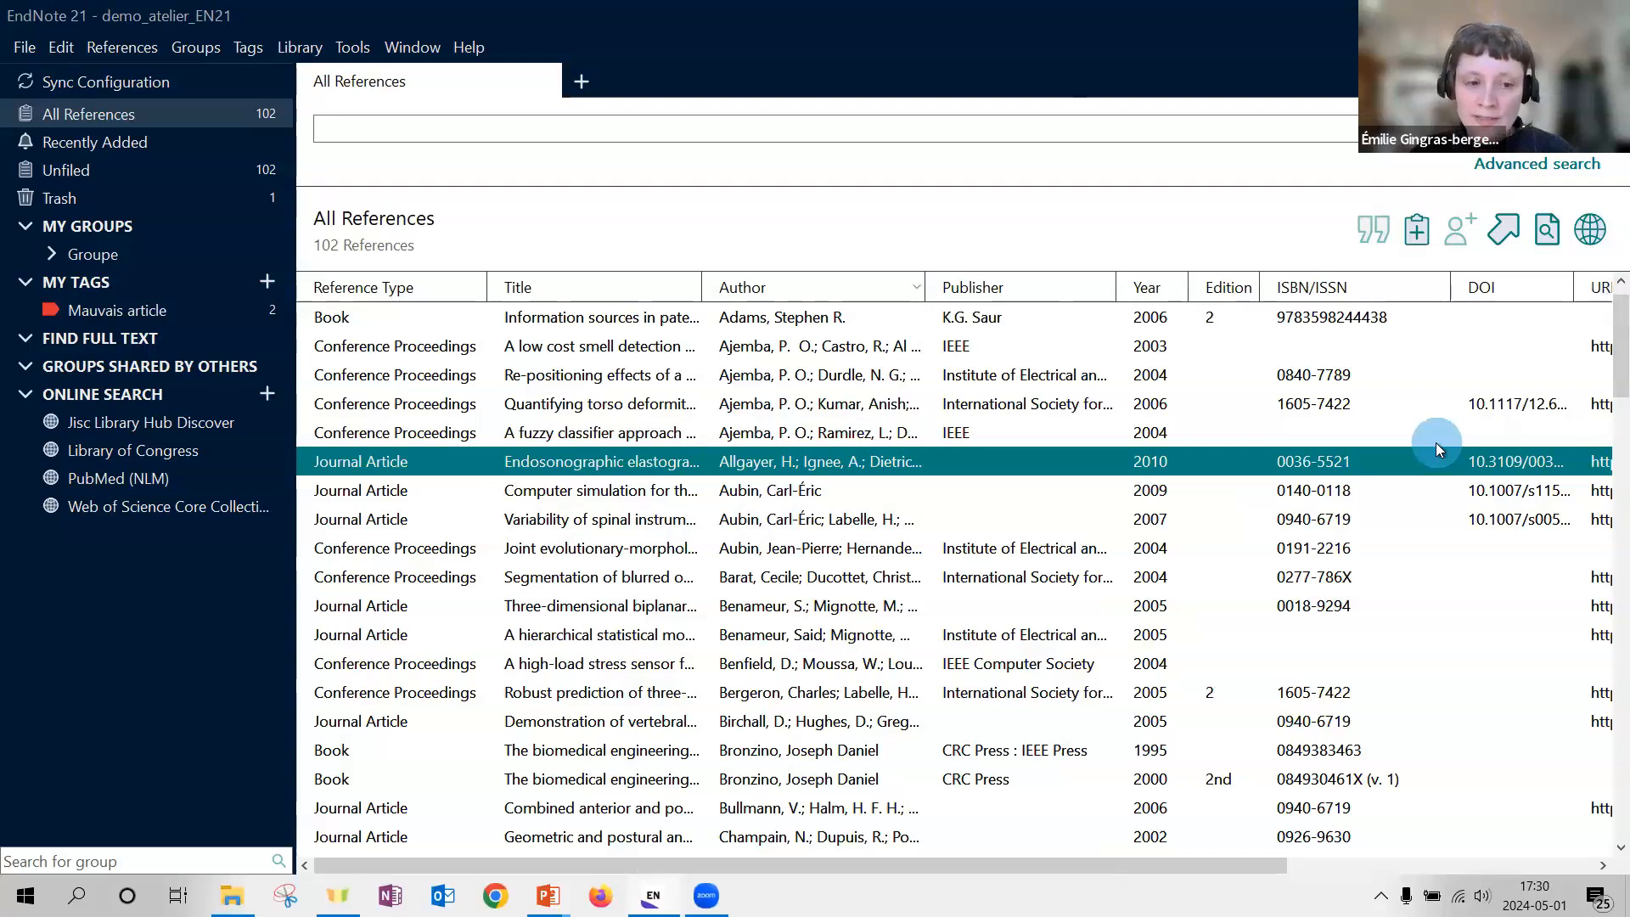
- Reopen the 2010 elastography article for editing, append 6565 to its Year value, and delete the added digits
click(708, 473)
click(1355, 132)
click(1339, 400)
click(1348, 401)
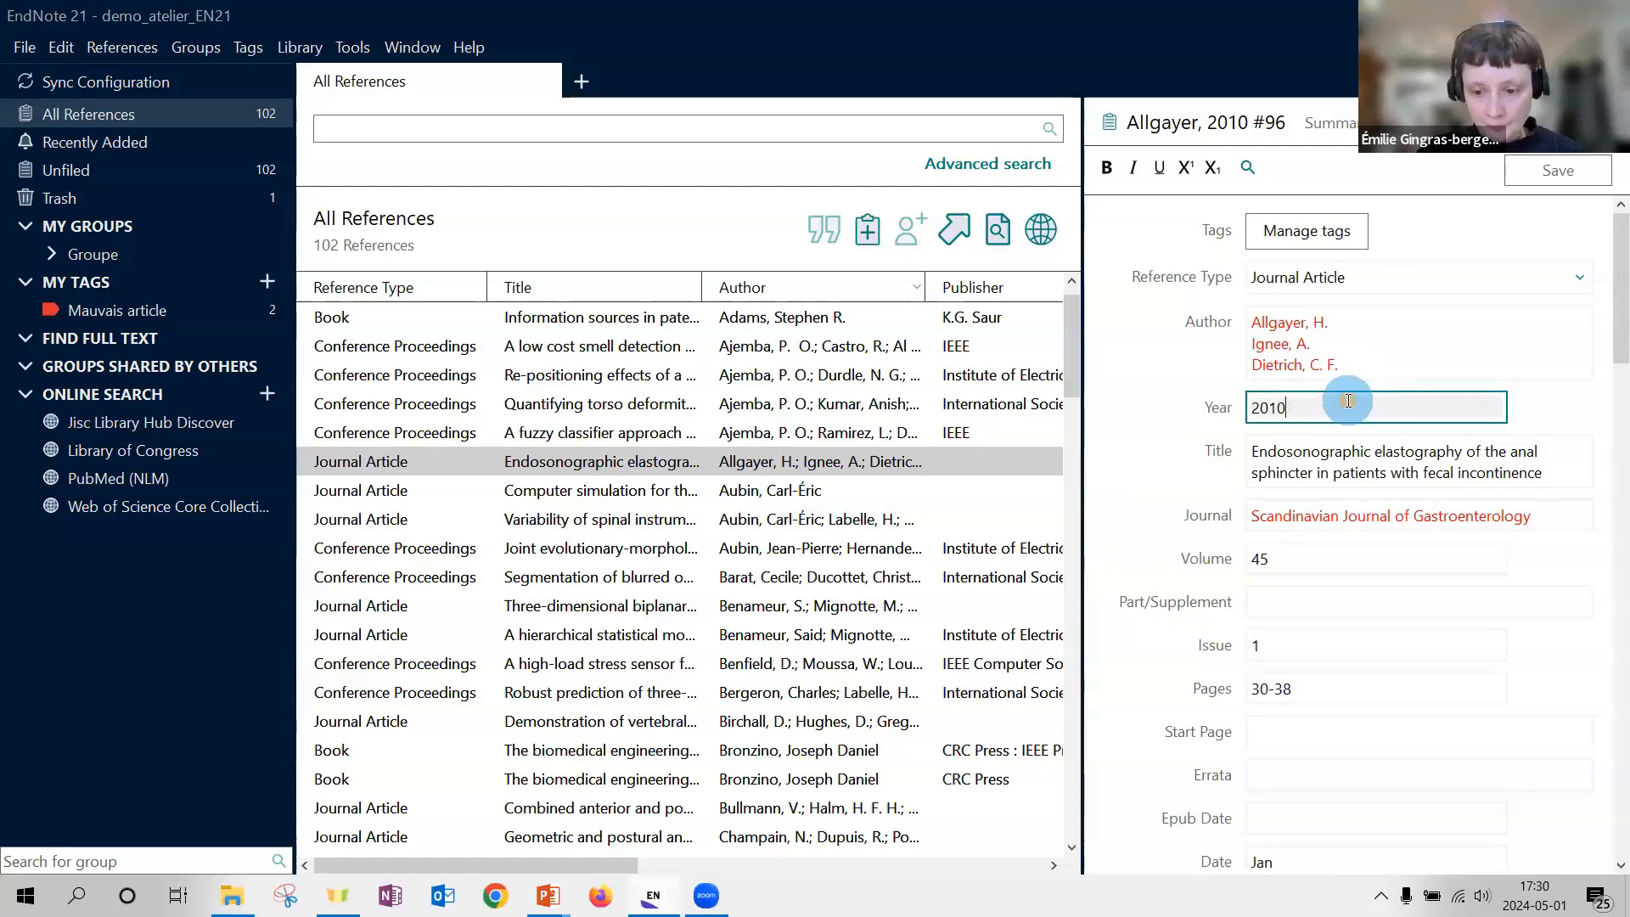
text(6565)
key(BackSpace)
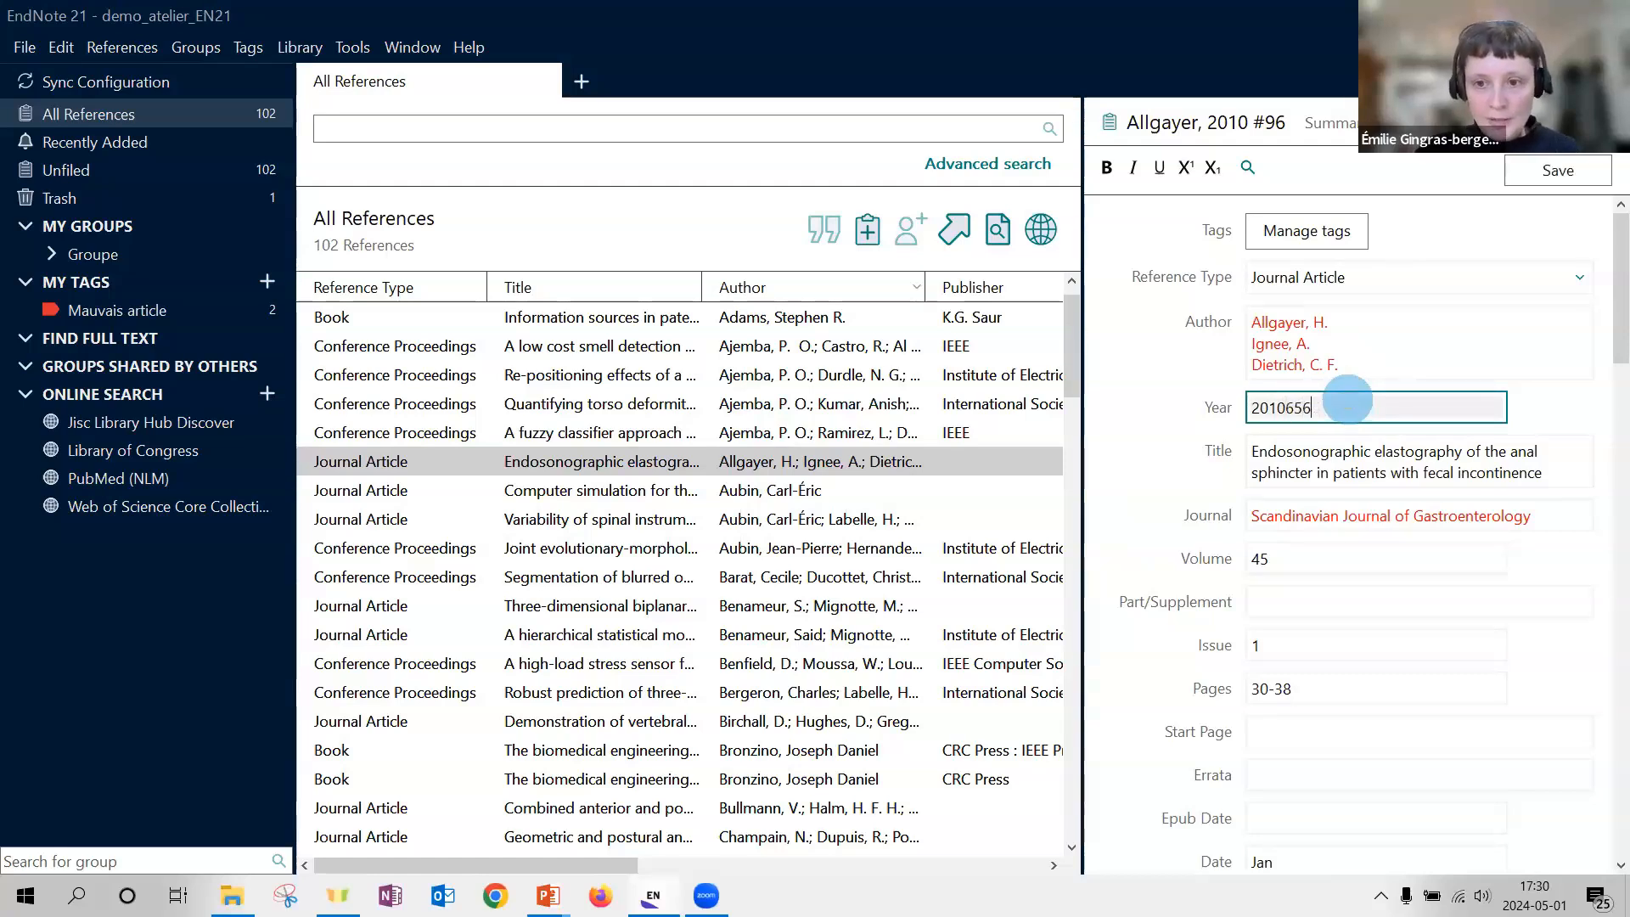
key(BackSpace)
key(BackSpace)
key(BackSpace)
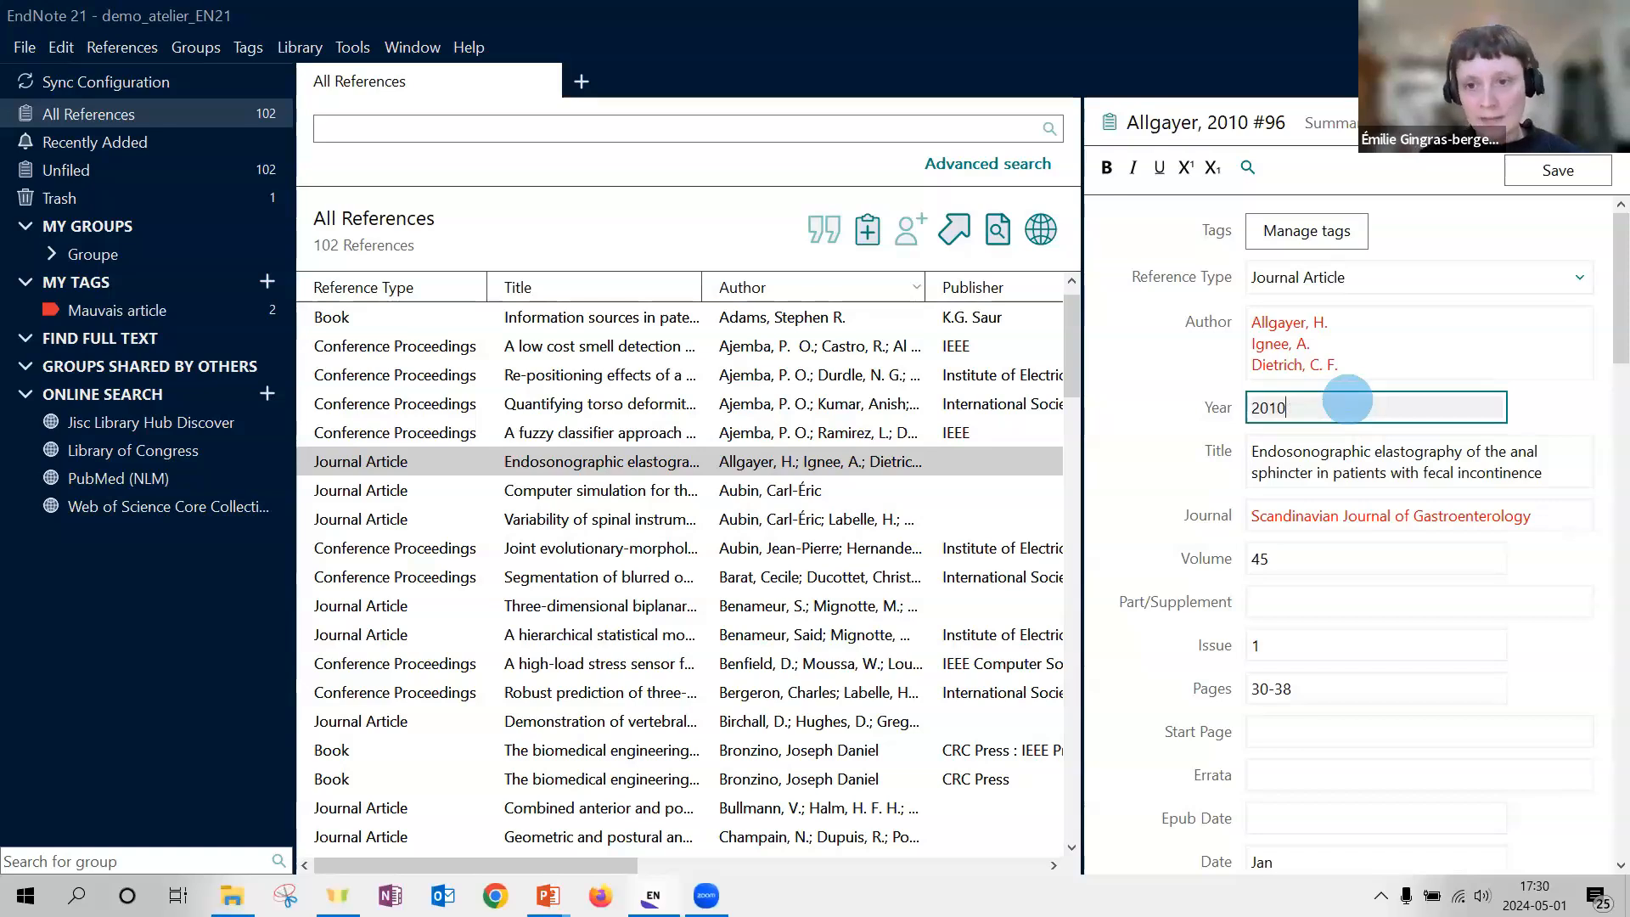
- Close the 2010 elastography article's record and save its changes
click(1342, 470)
click(1332, 408)
click(1330, 451)
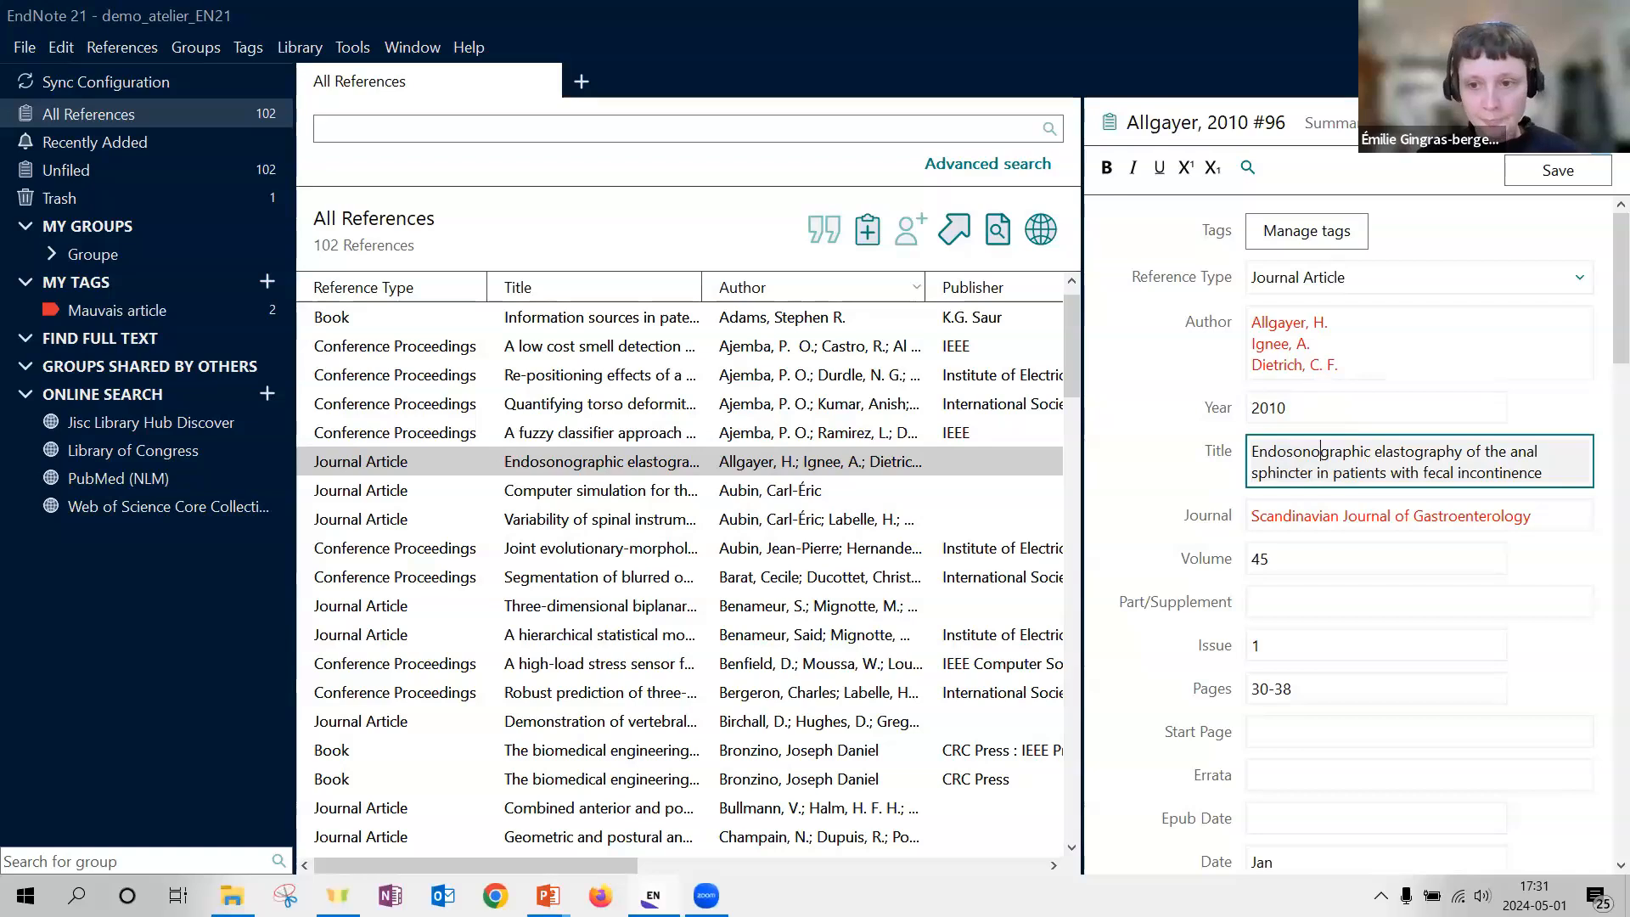
click(1602, 124)
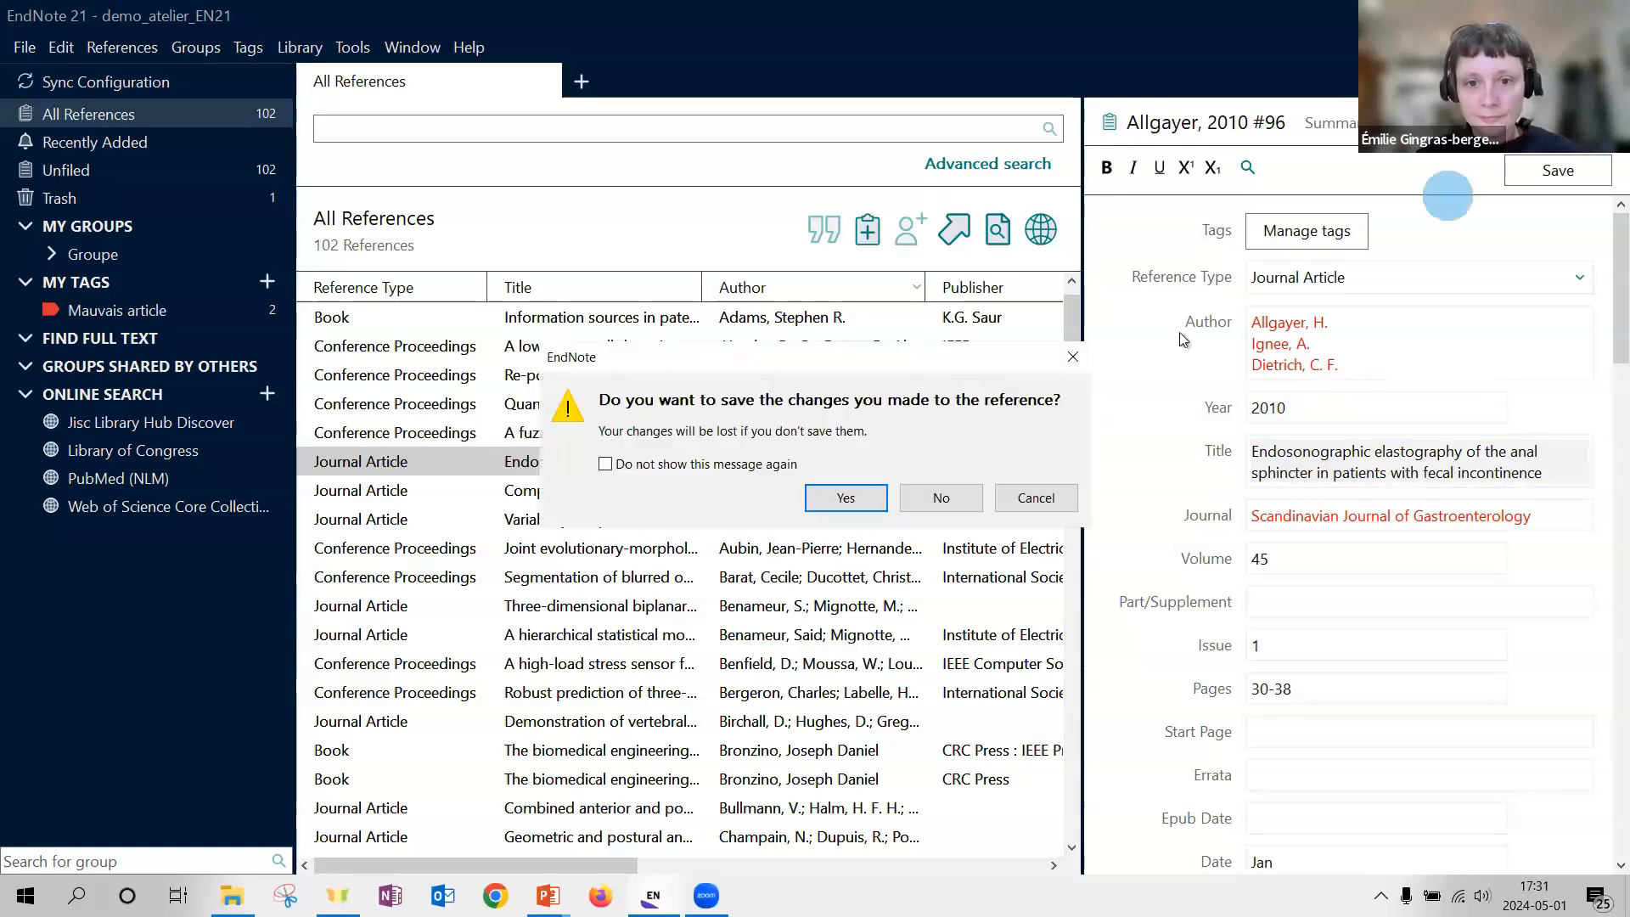
click(853, 500)
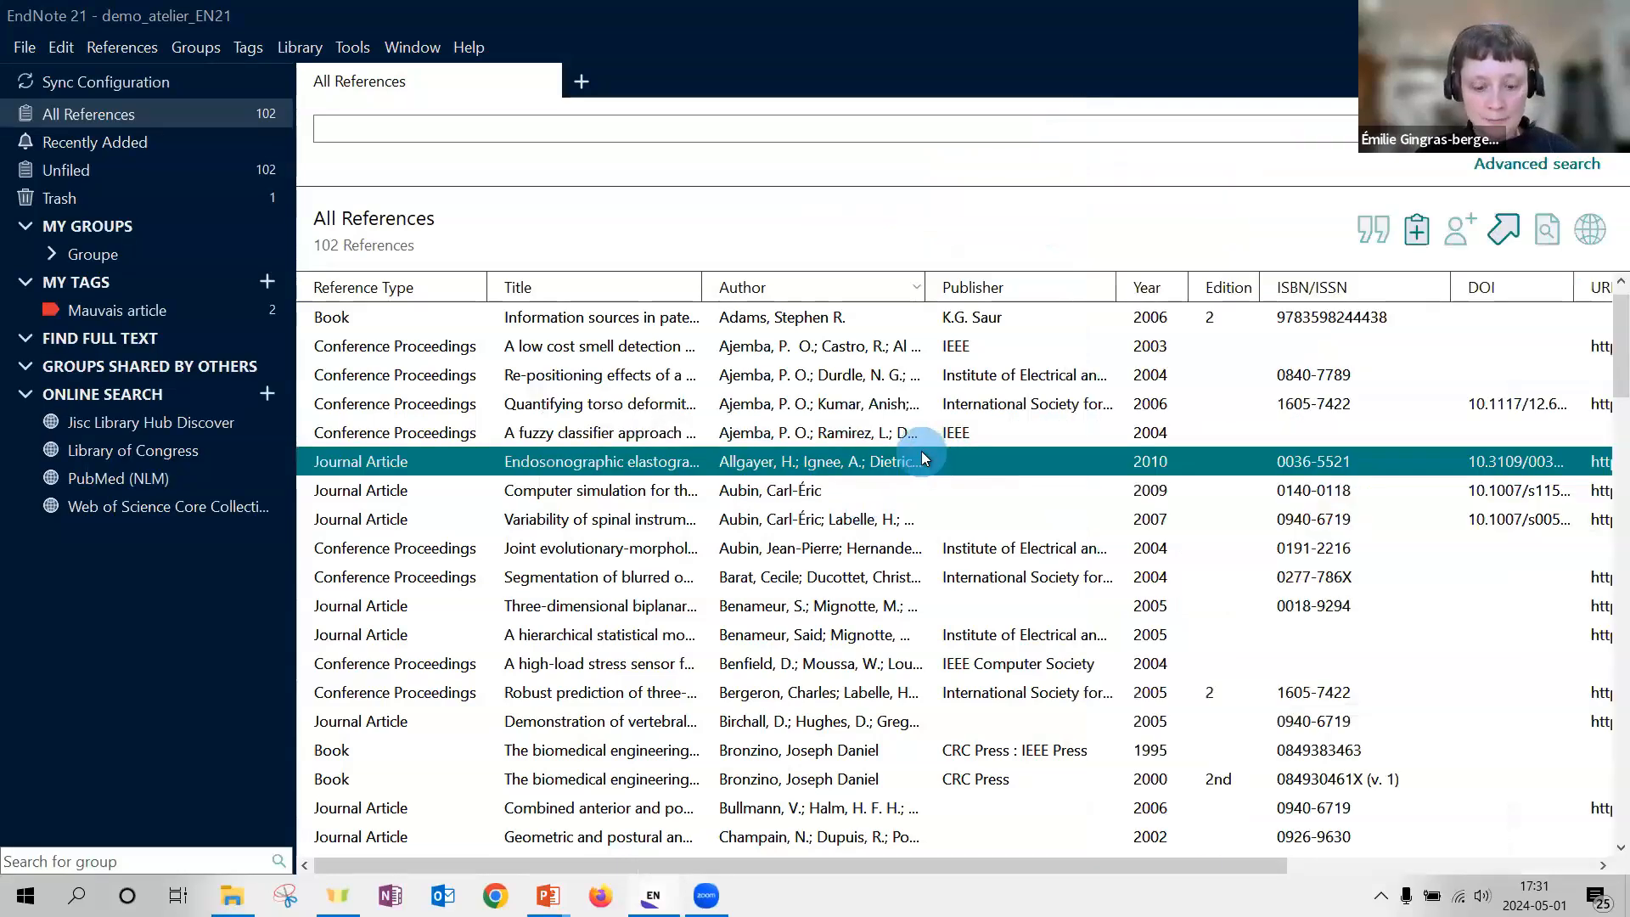
- Run an advanced search of all references for Any Field + PDF with Notes containing an author's surname
scroll(1230, 435, down, 1)
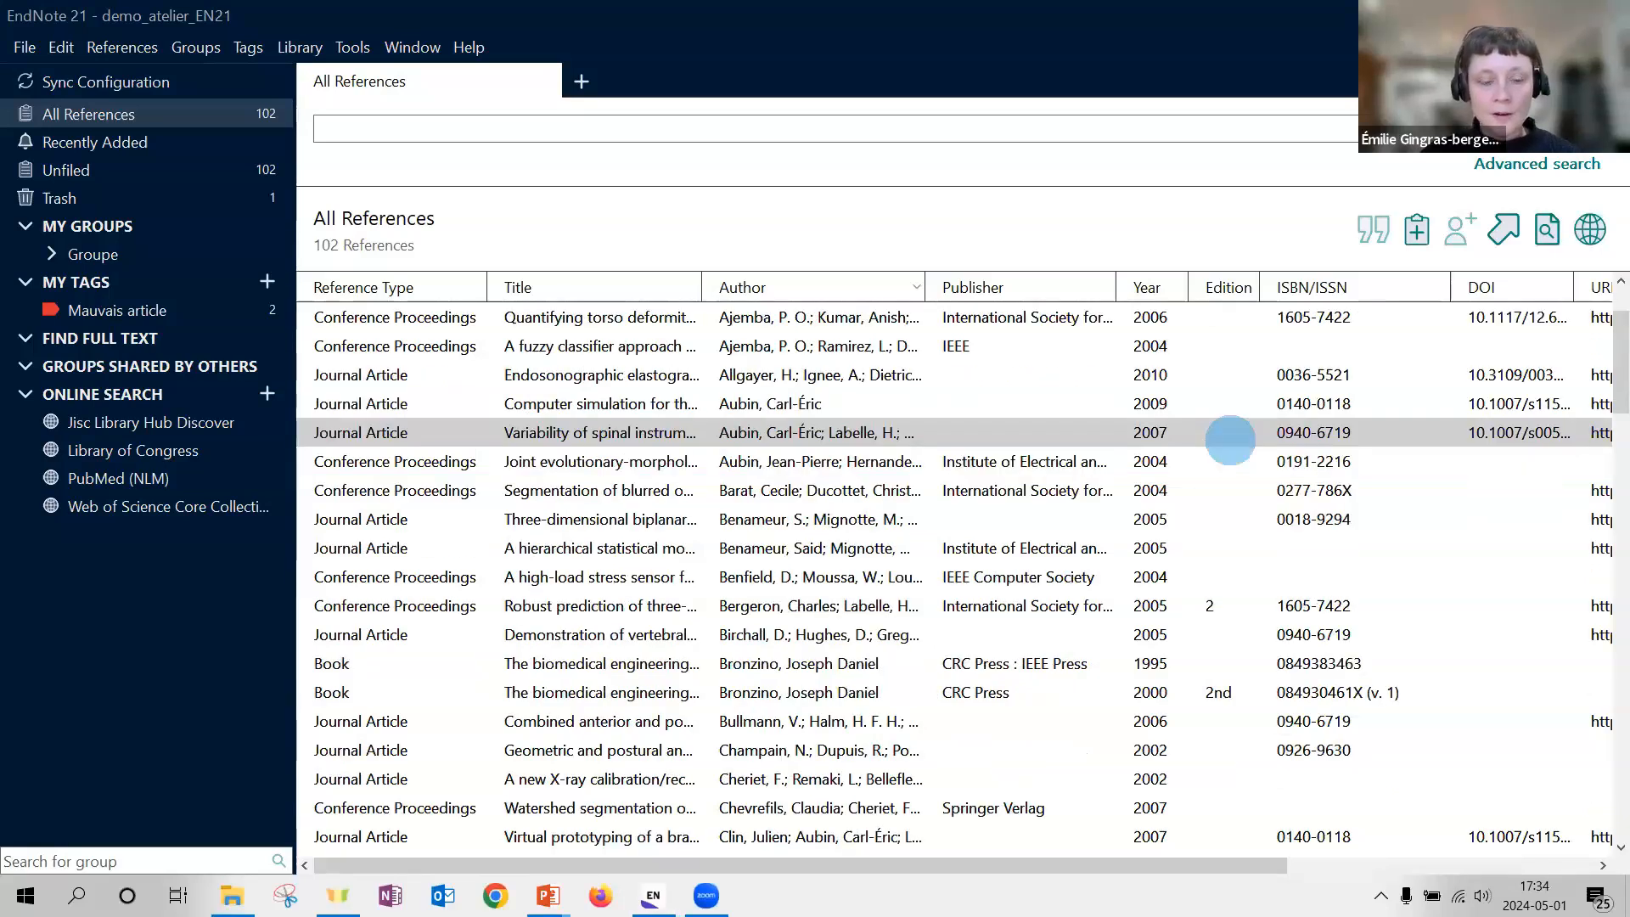
click(1254, 128)
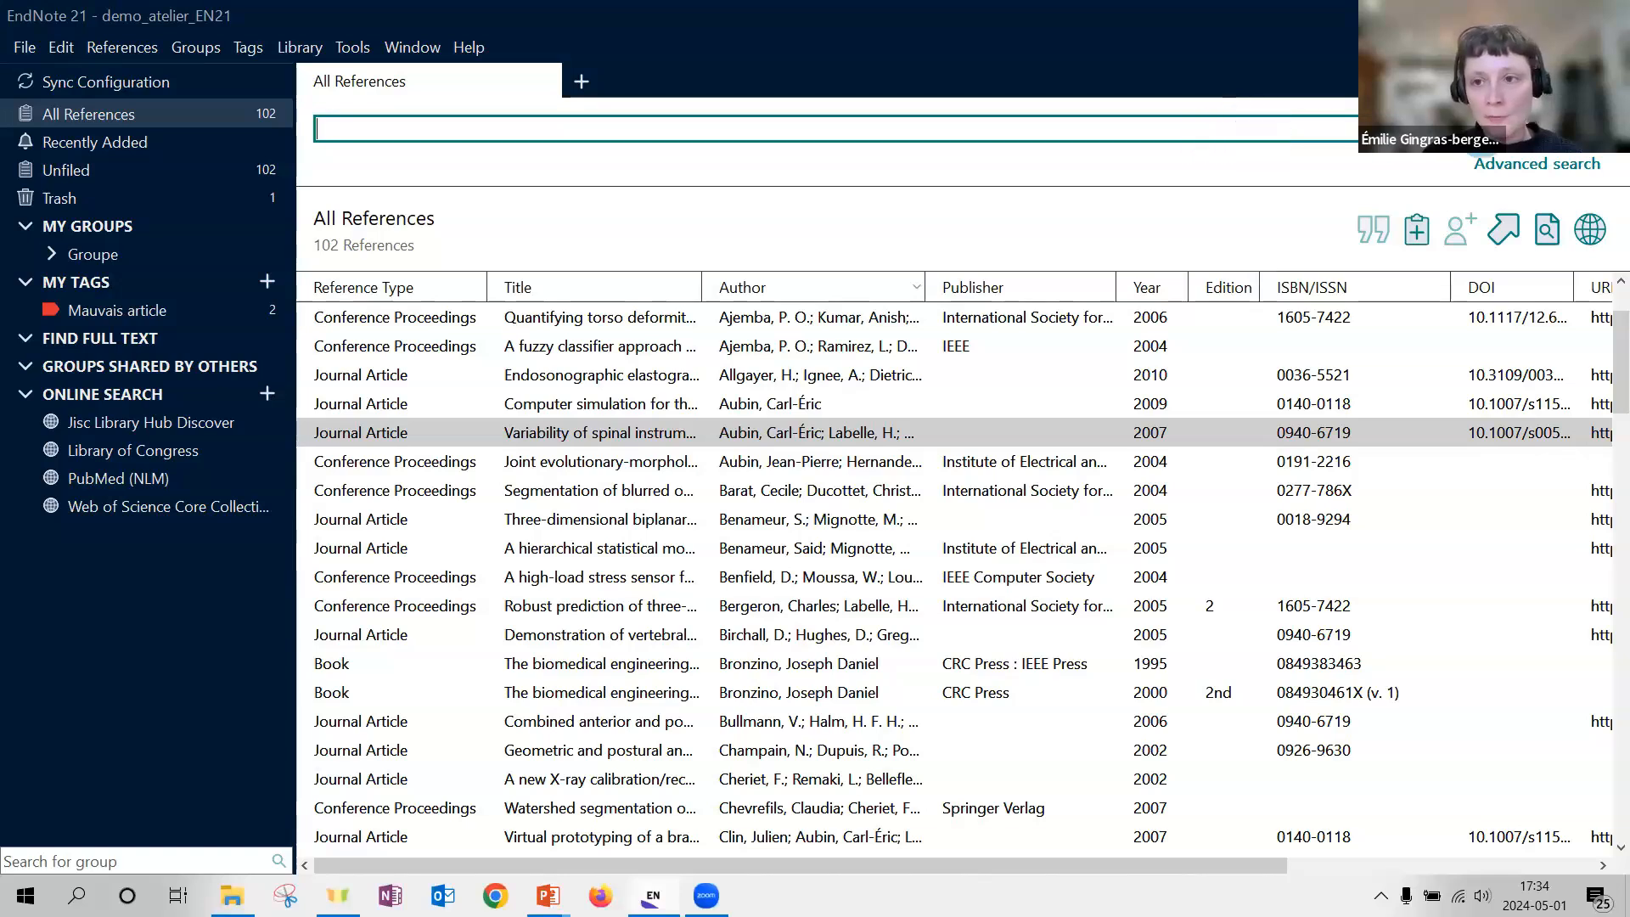
click(1521, 168)
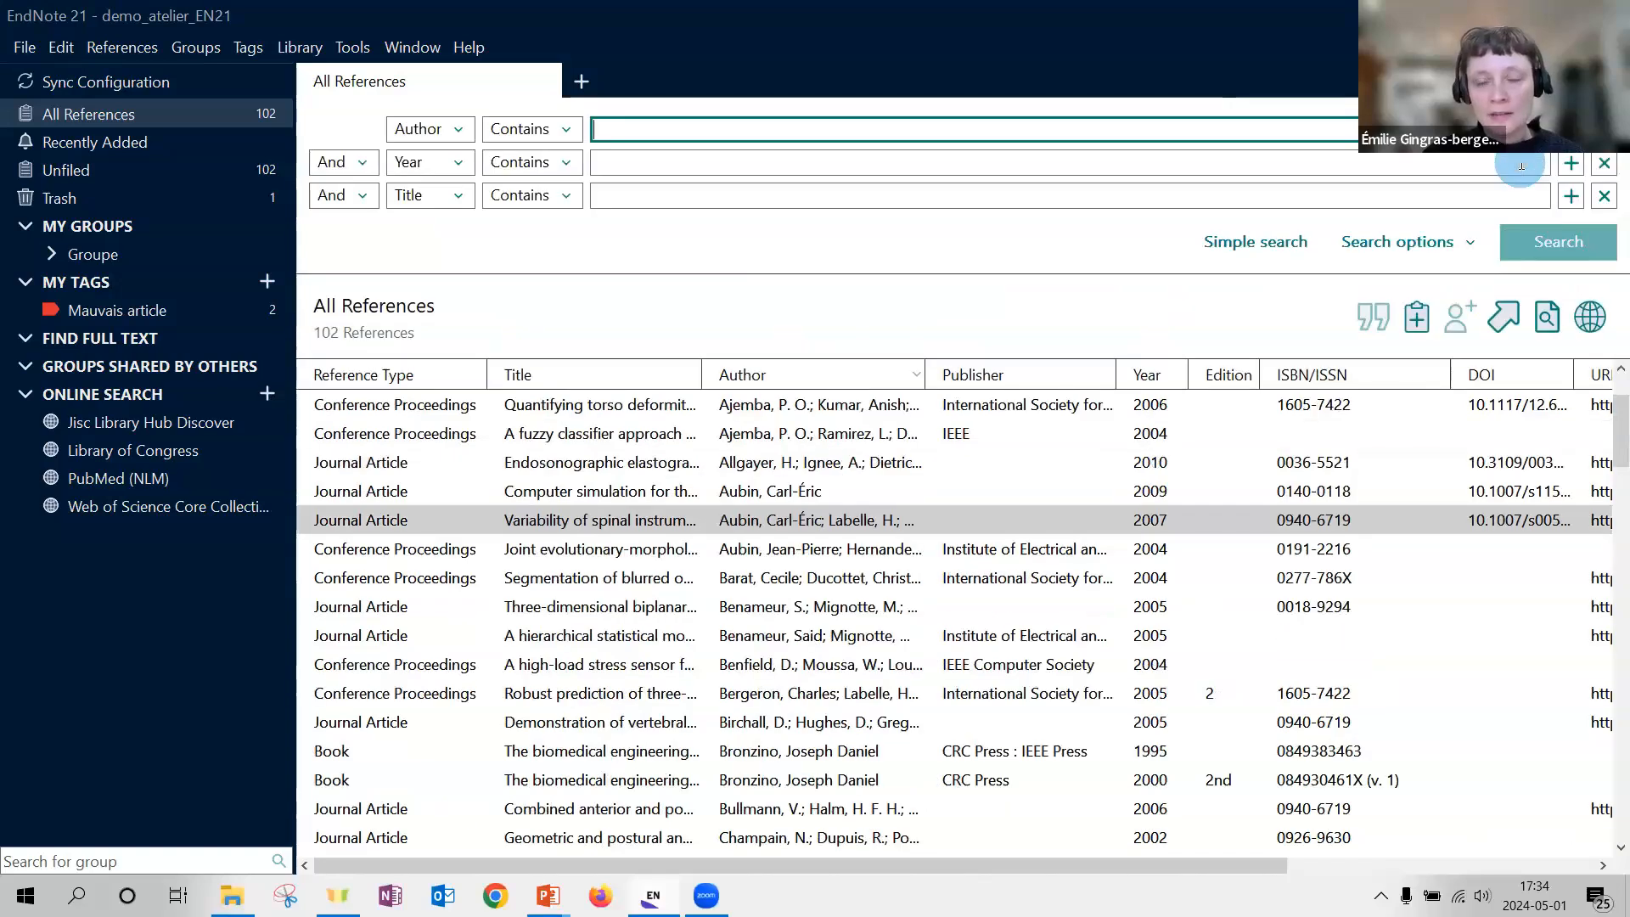
click(442, 136)
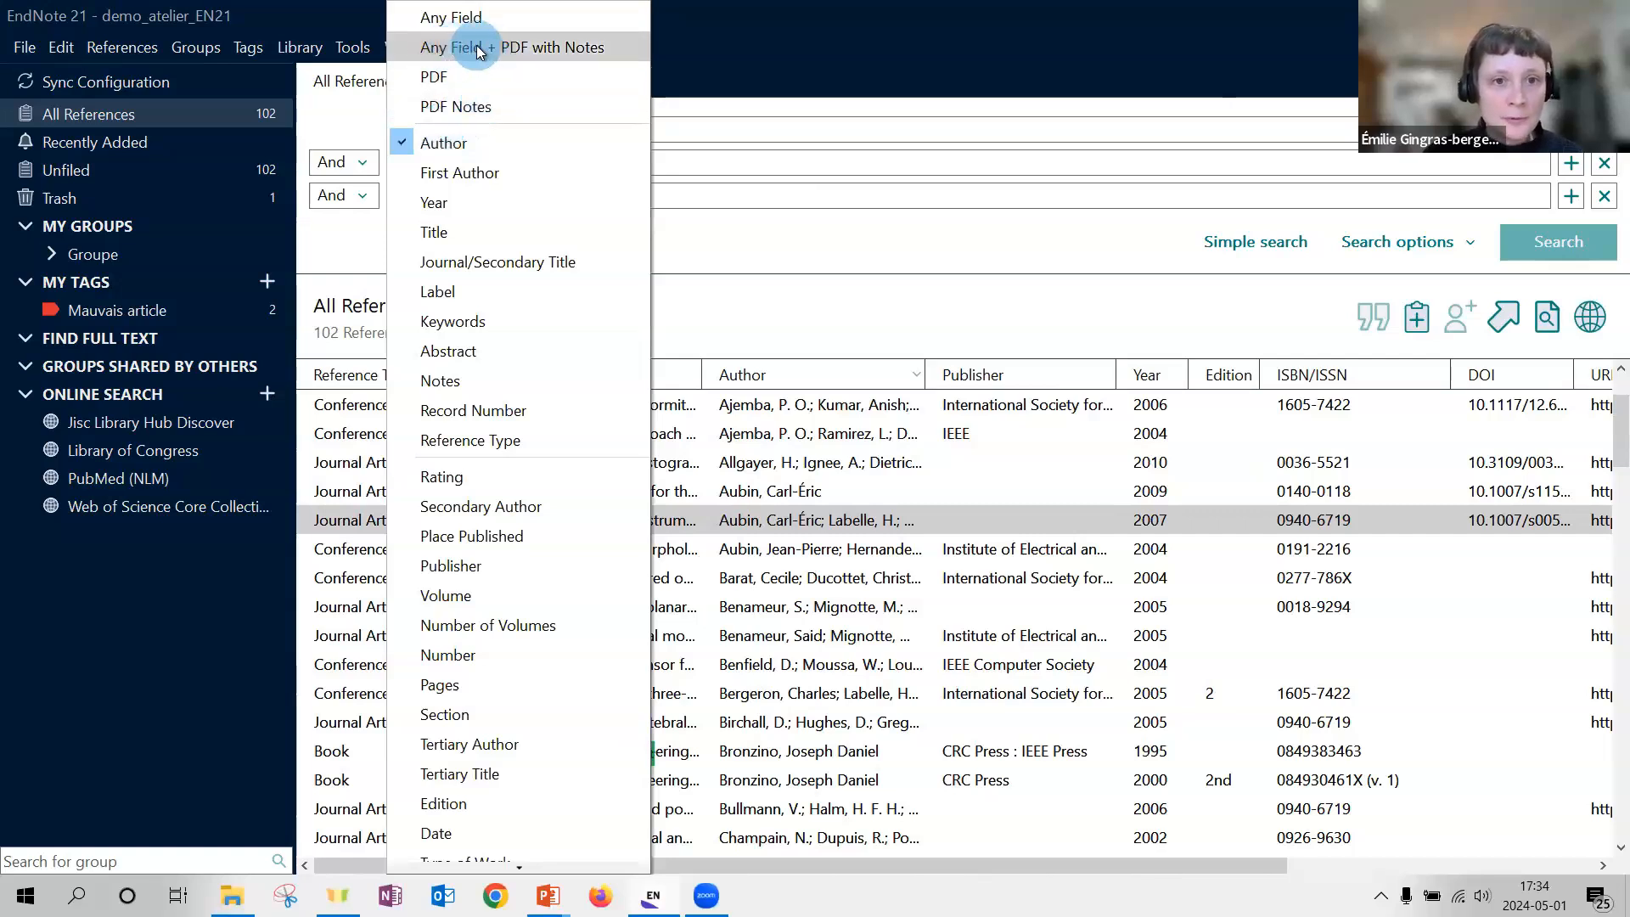
click(530, 47)
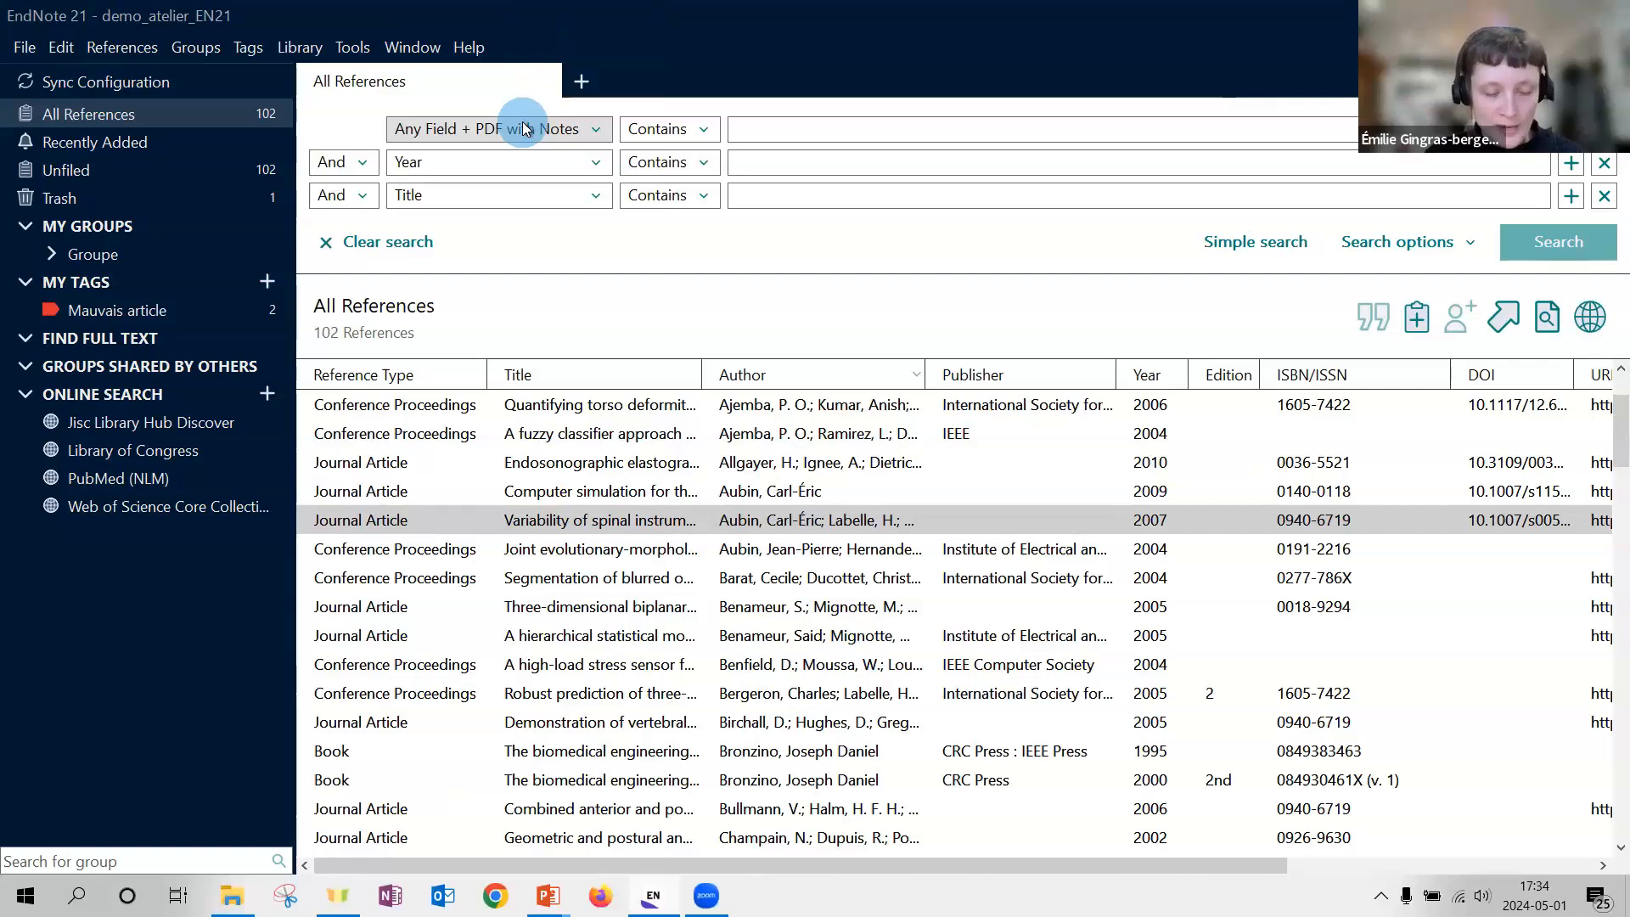
click(766, 127)
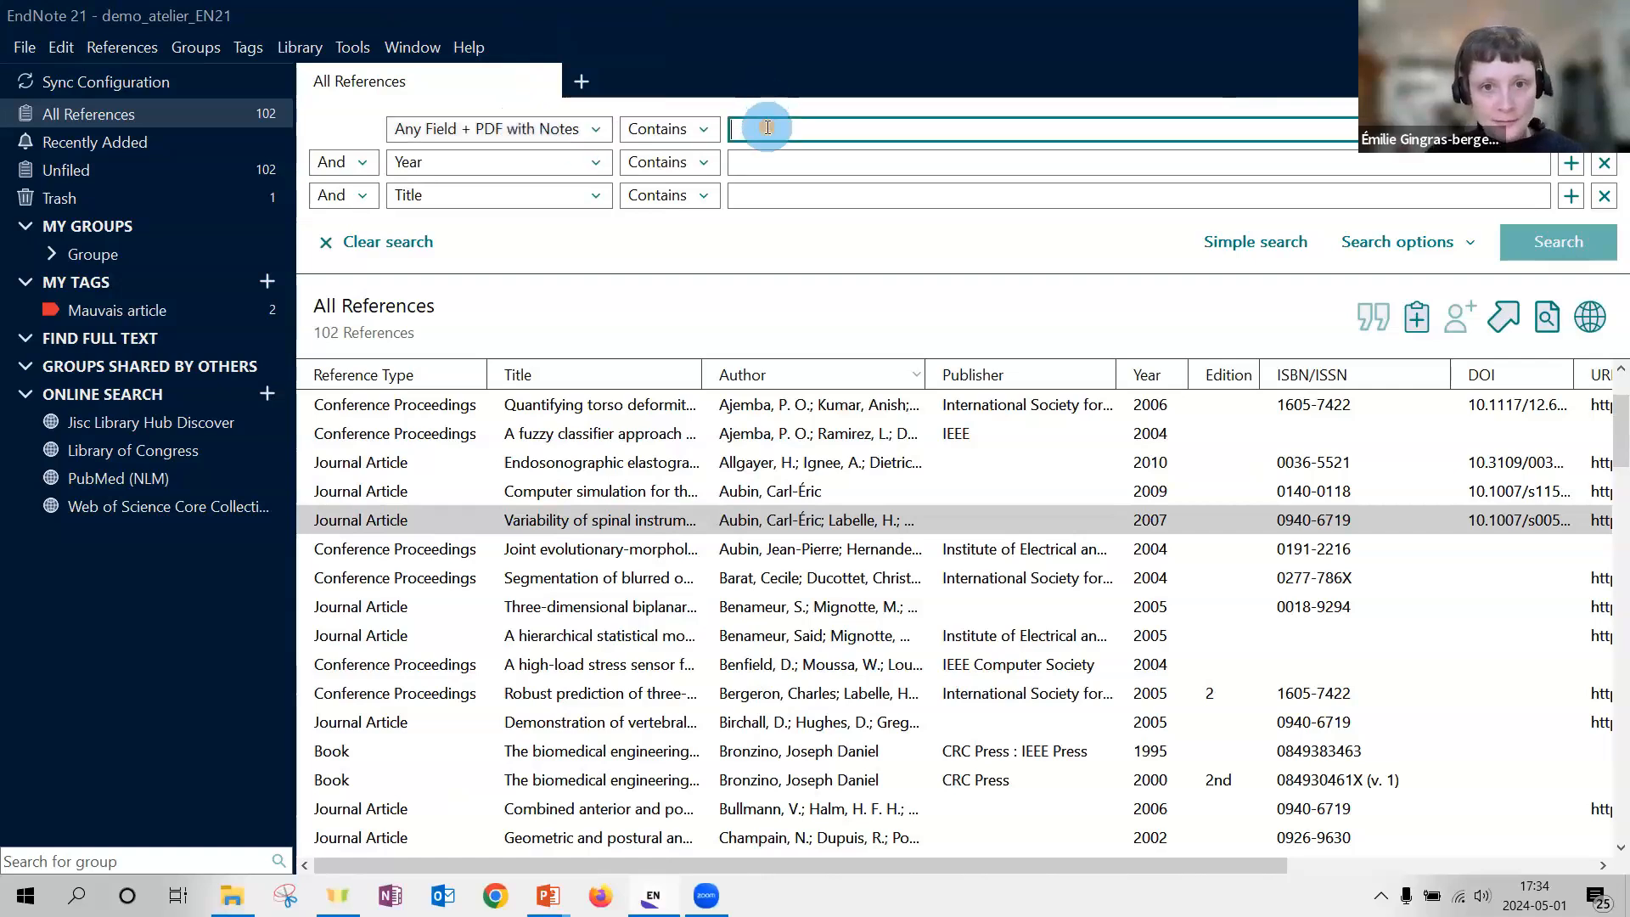
text(d)
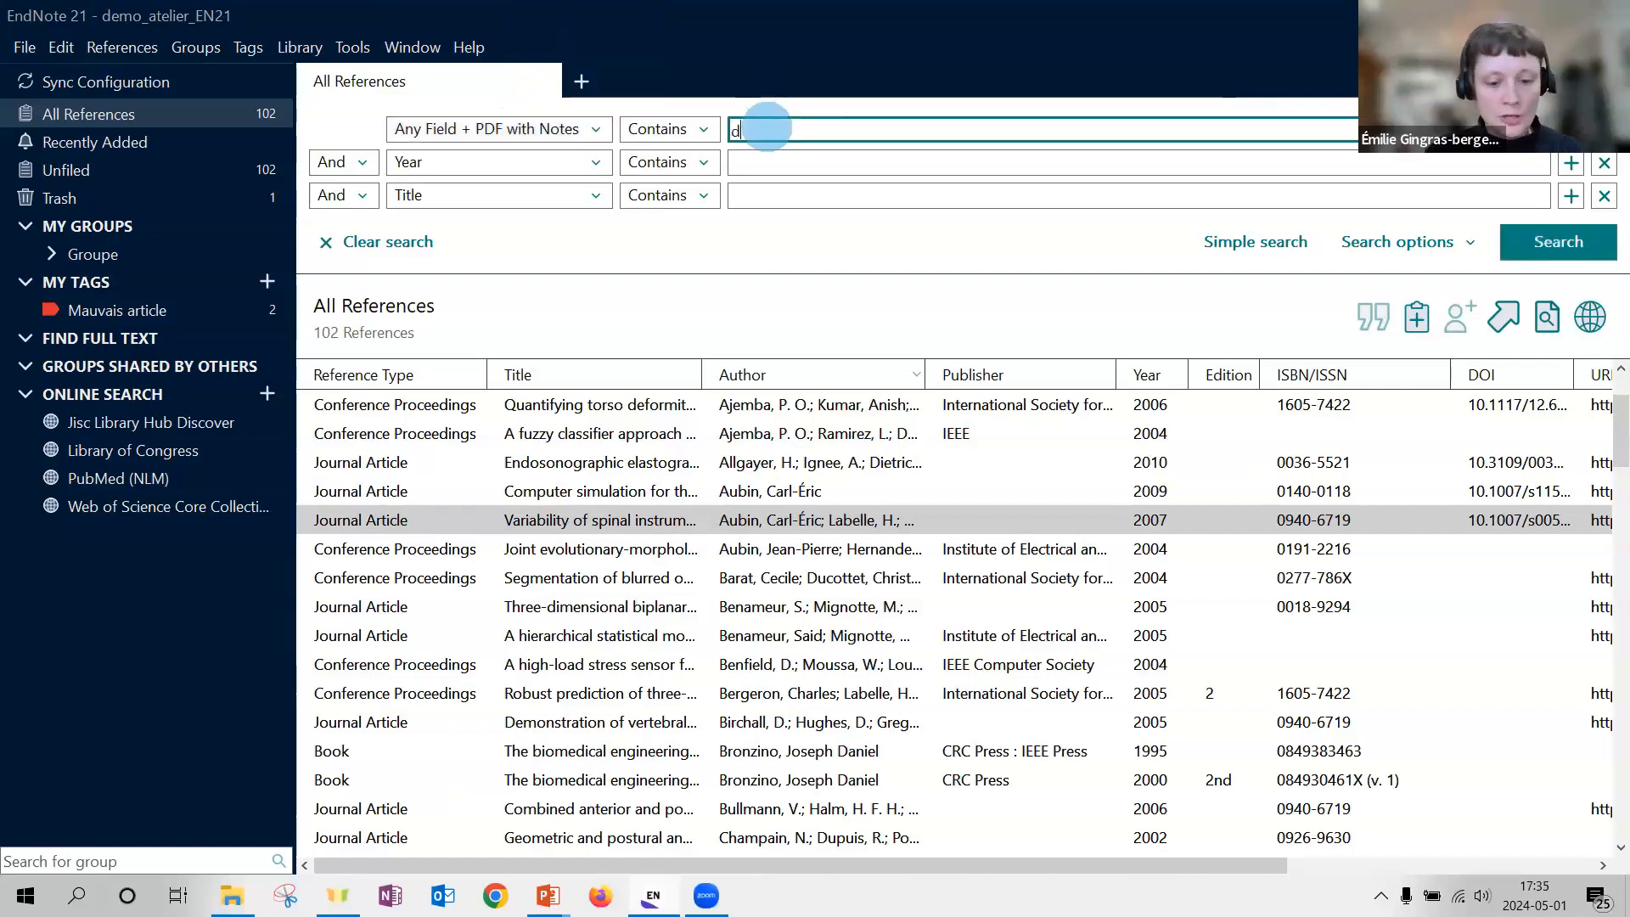
text(uke)
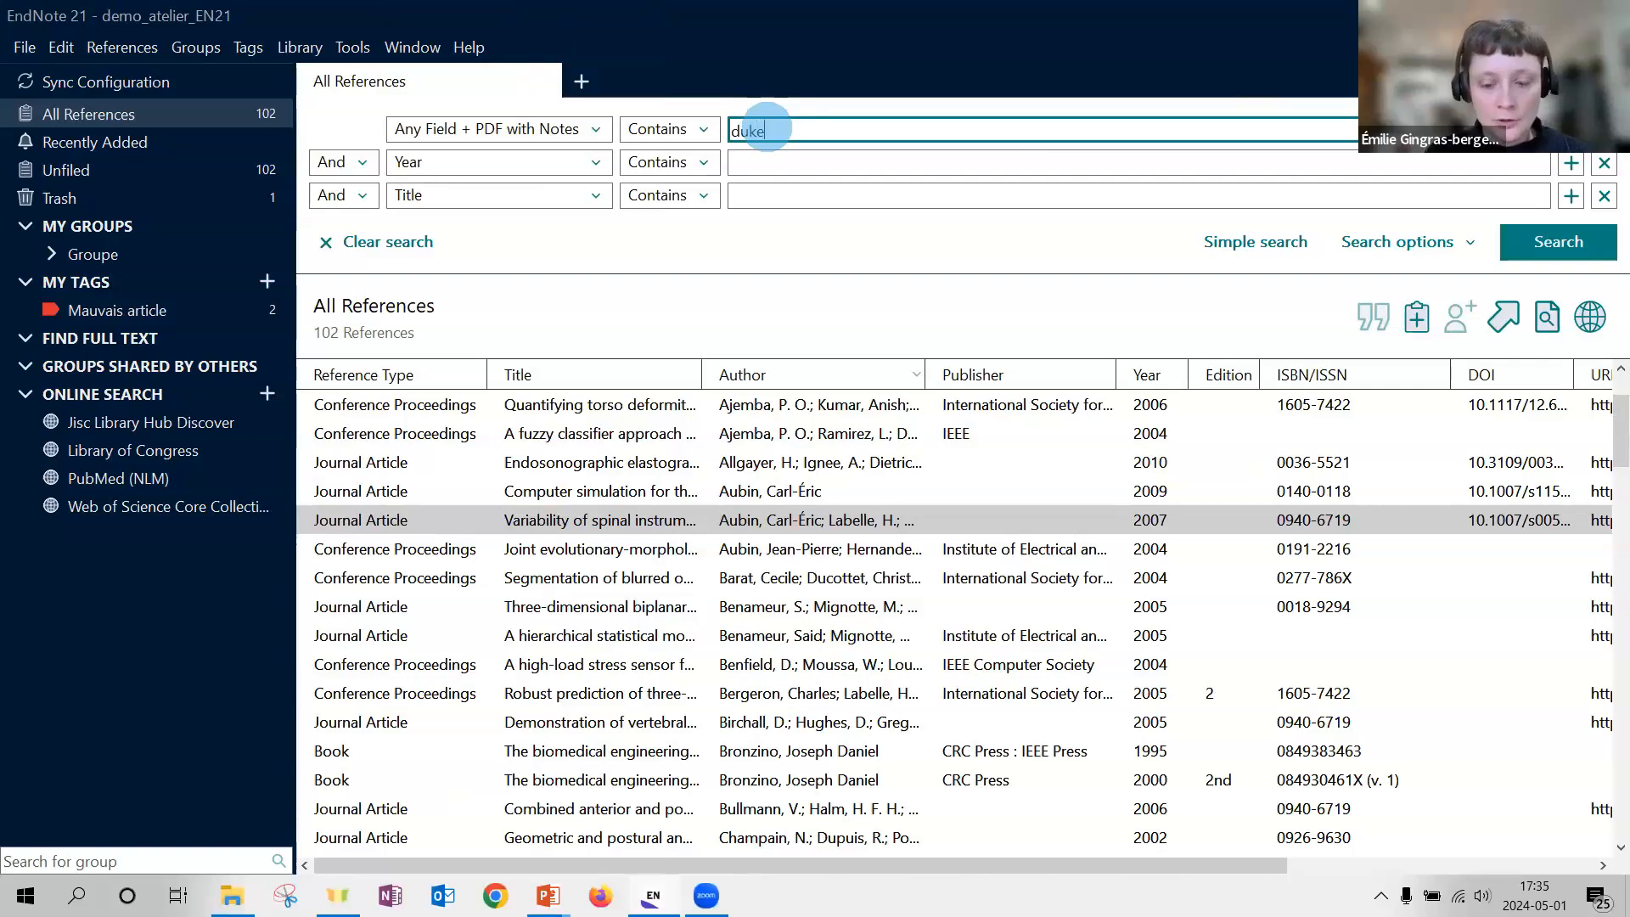
key(Return)
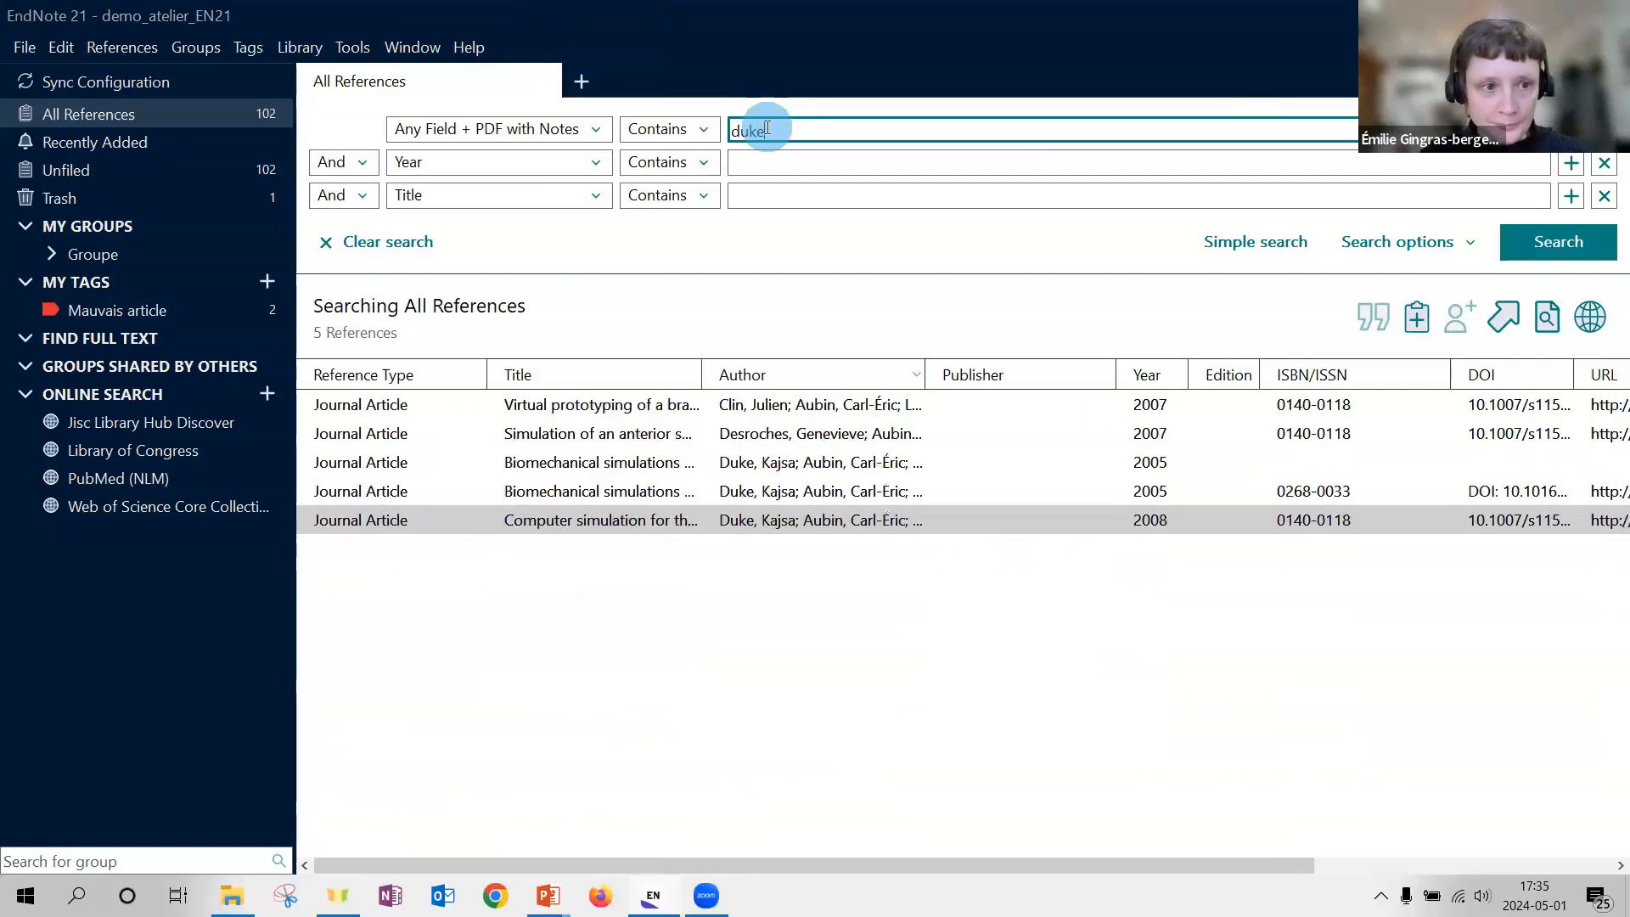
- Convert the advanced search into a smart group and display the group's references with the simple search
click(814, 499)
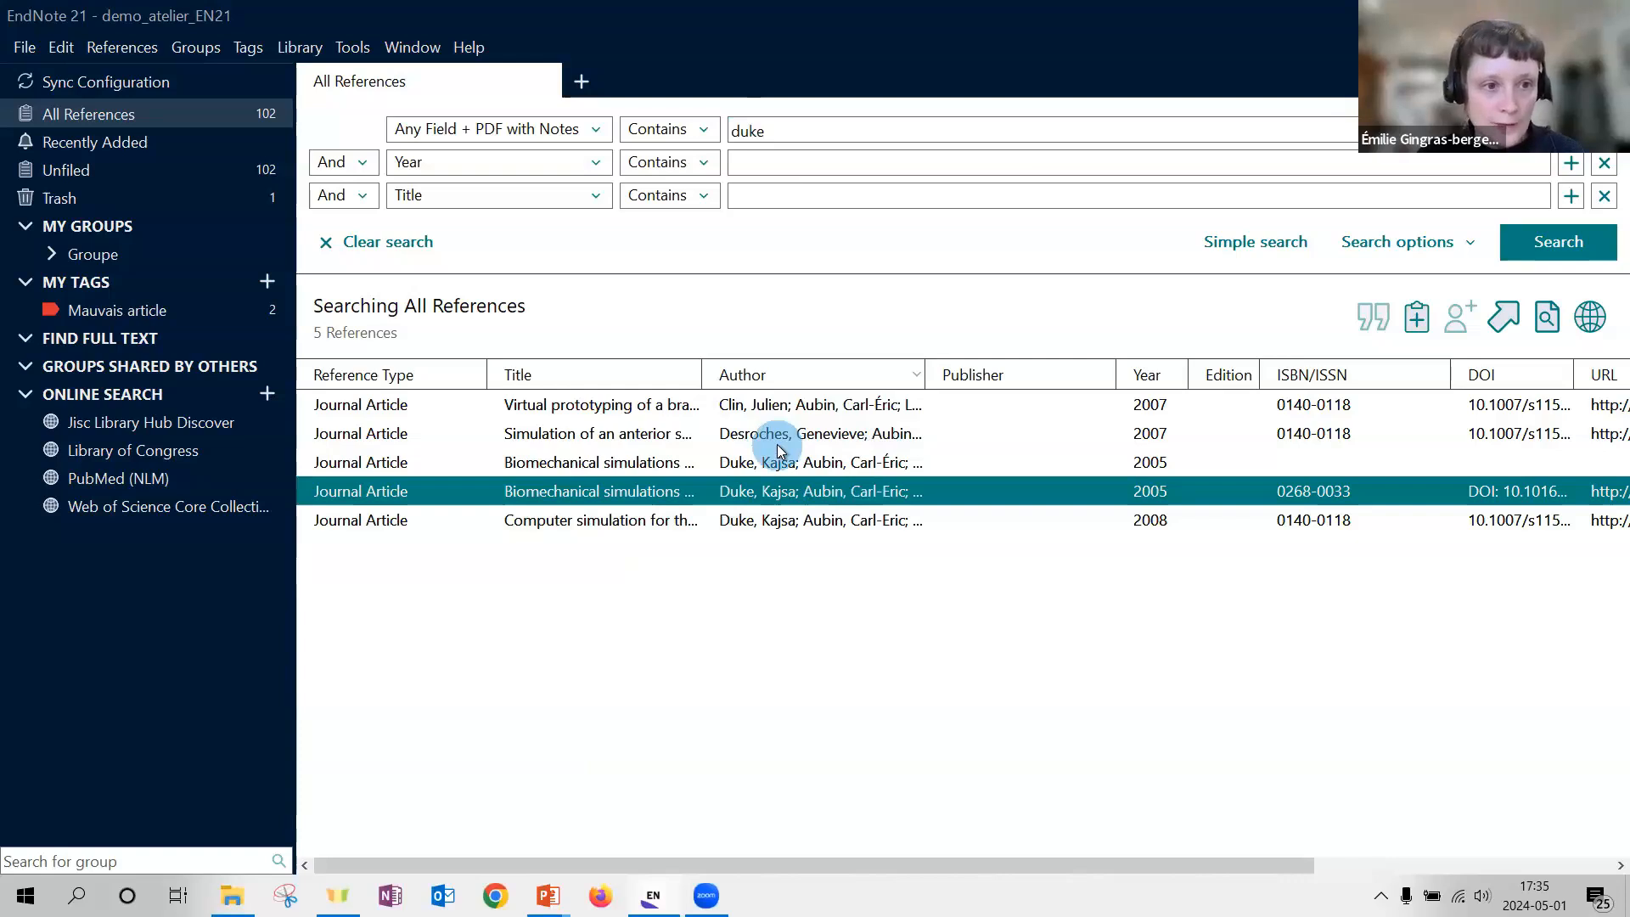
click(1465, 246)
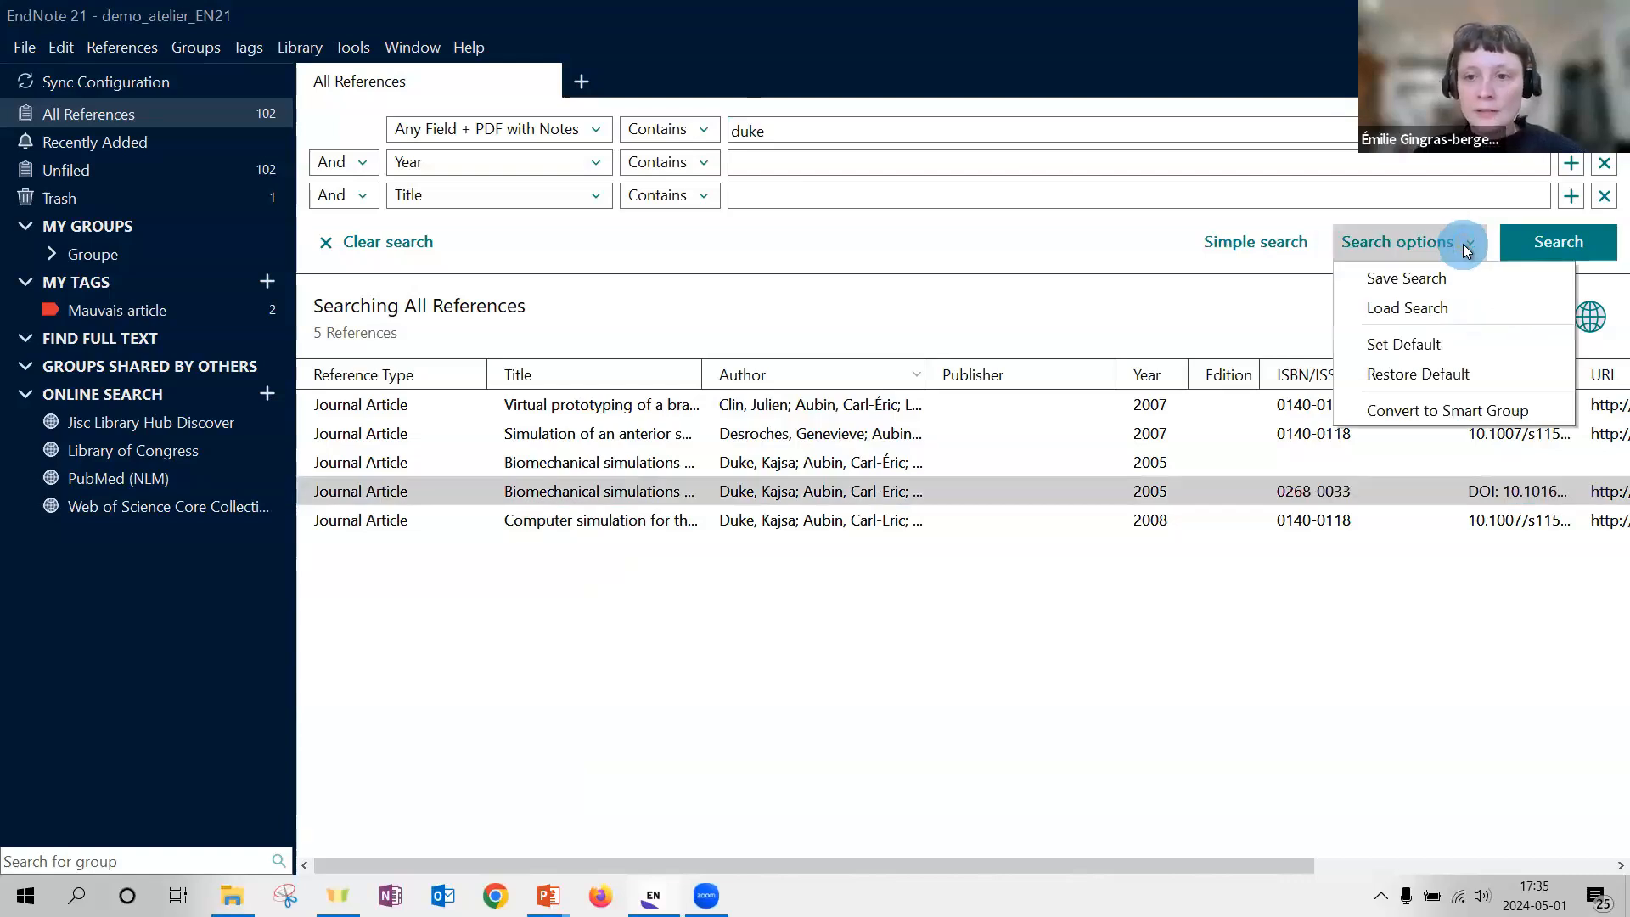
click(1425, 414)
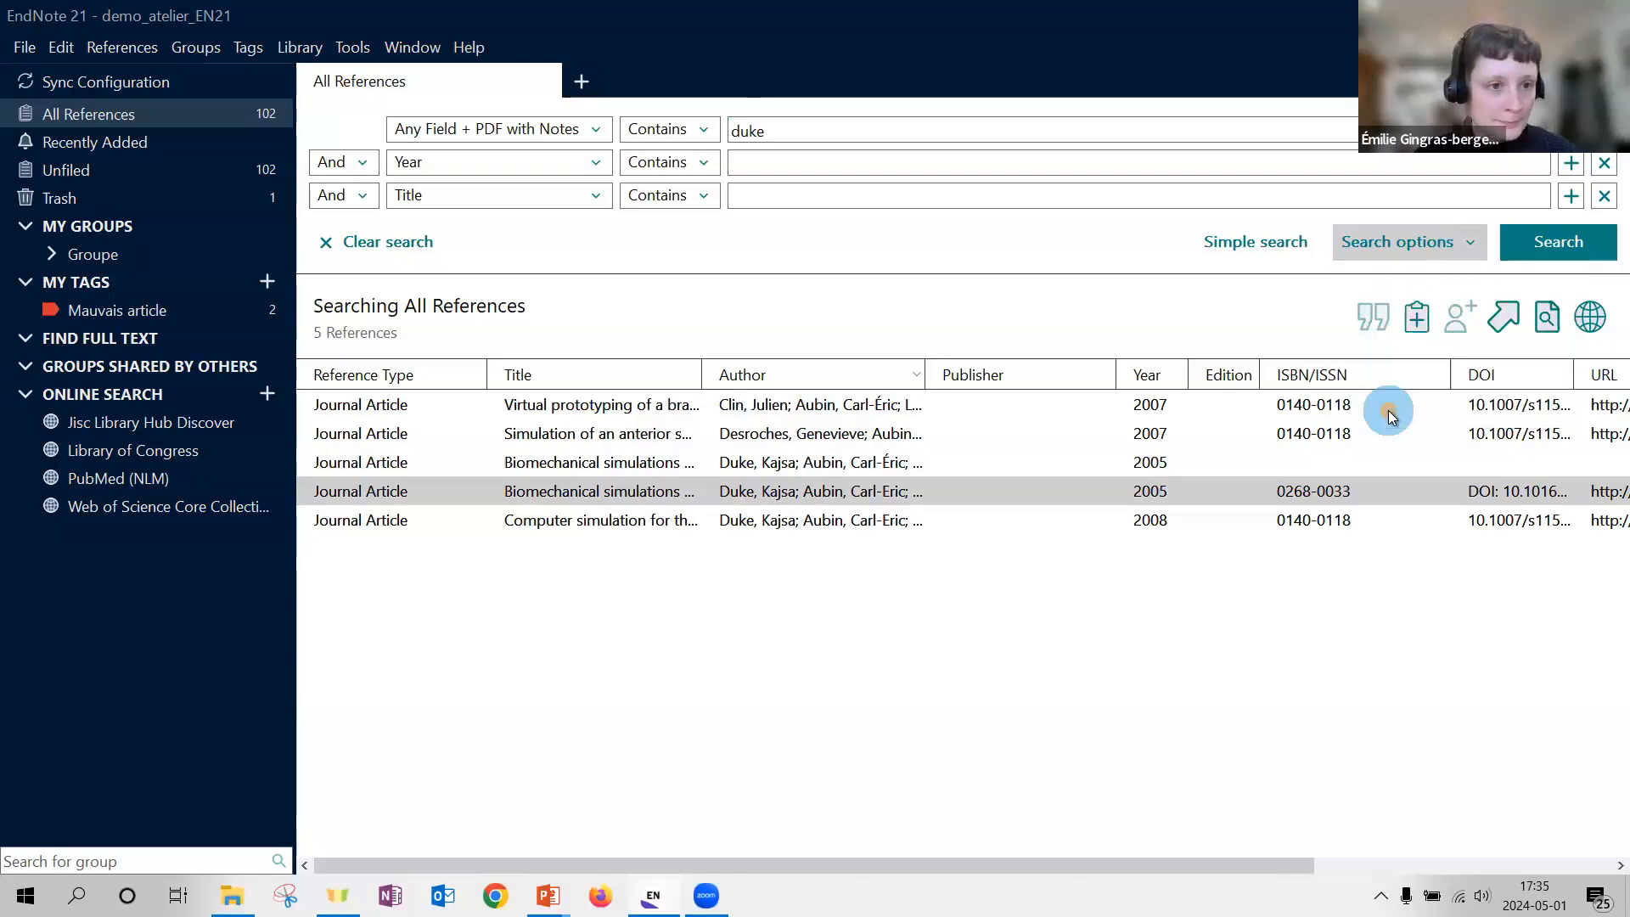
click(136, 256)
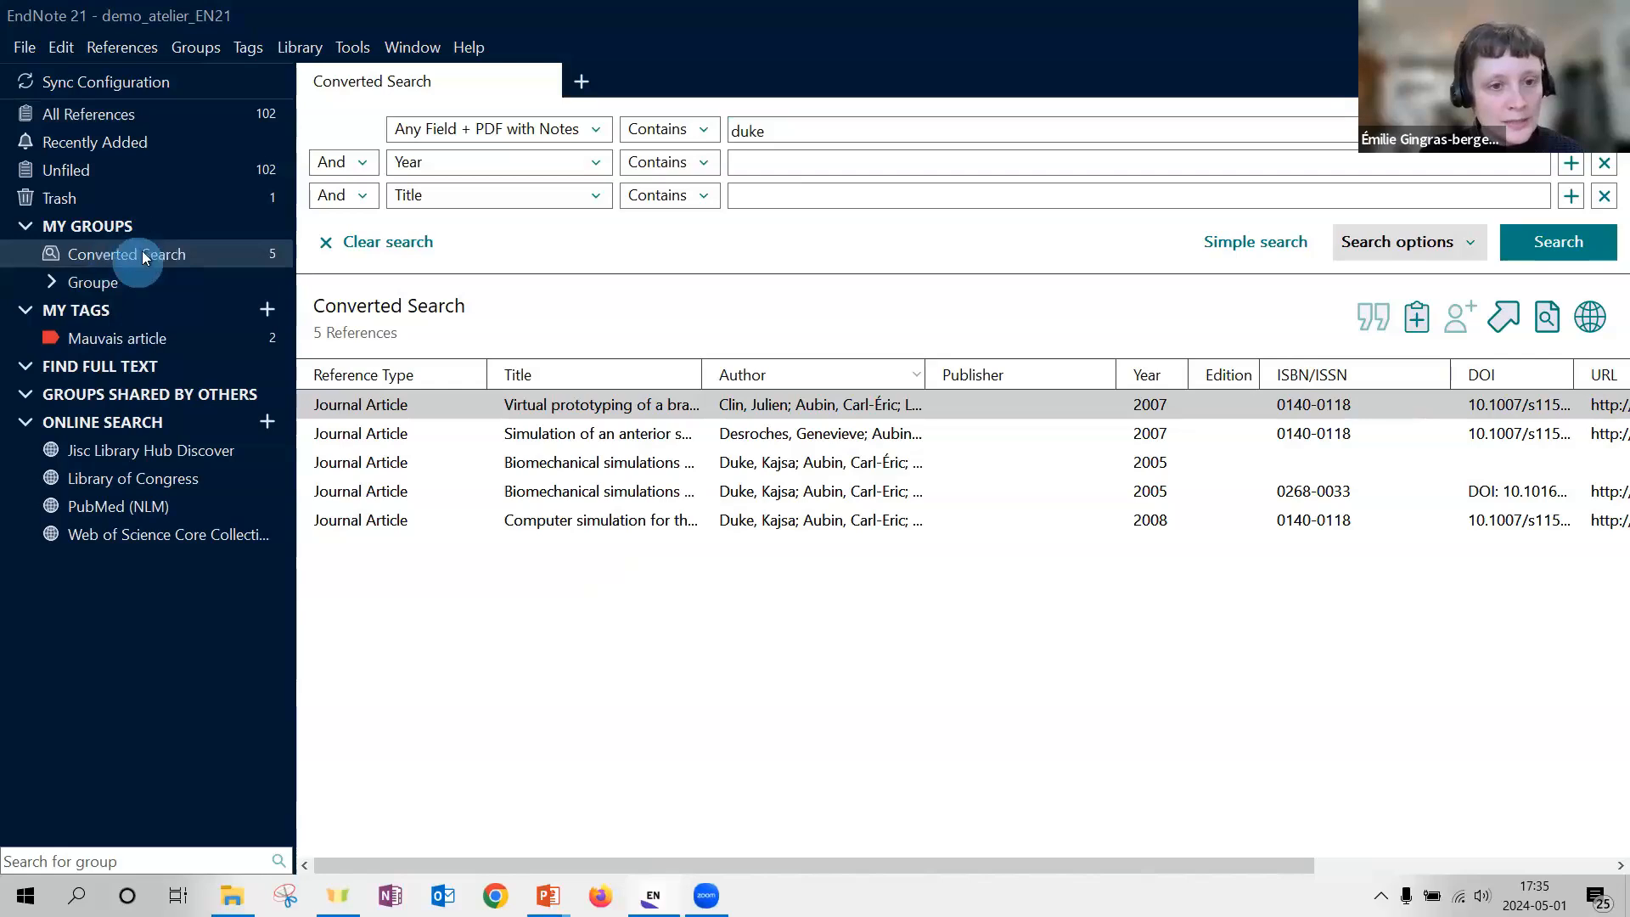
click(141, 252)
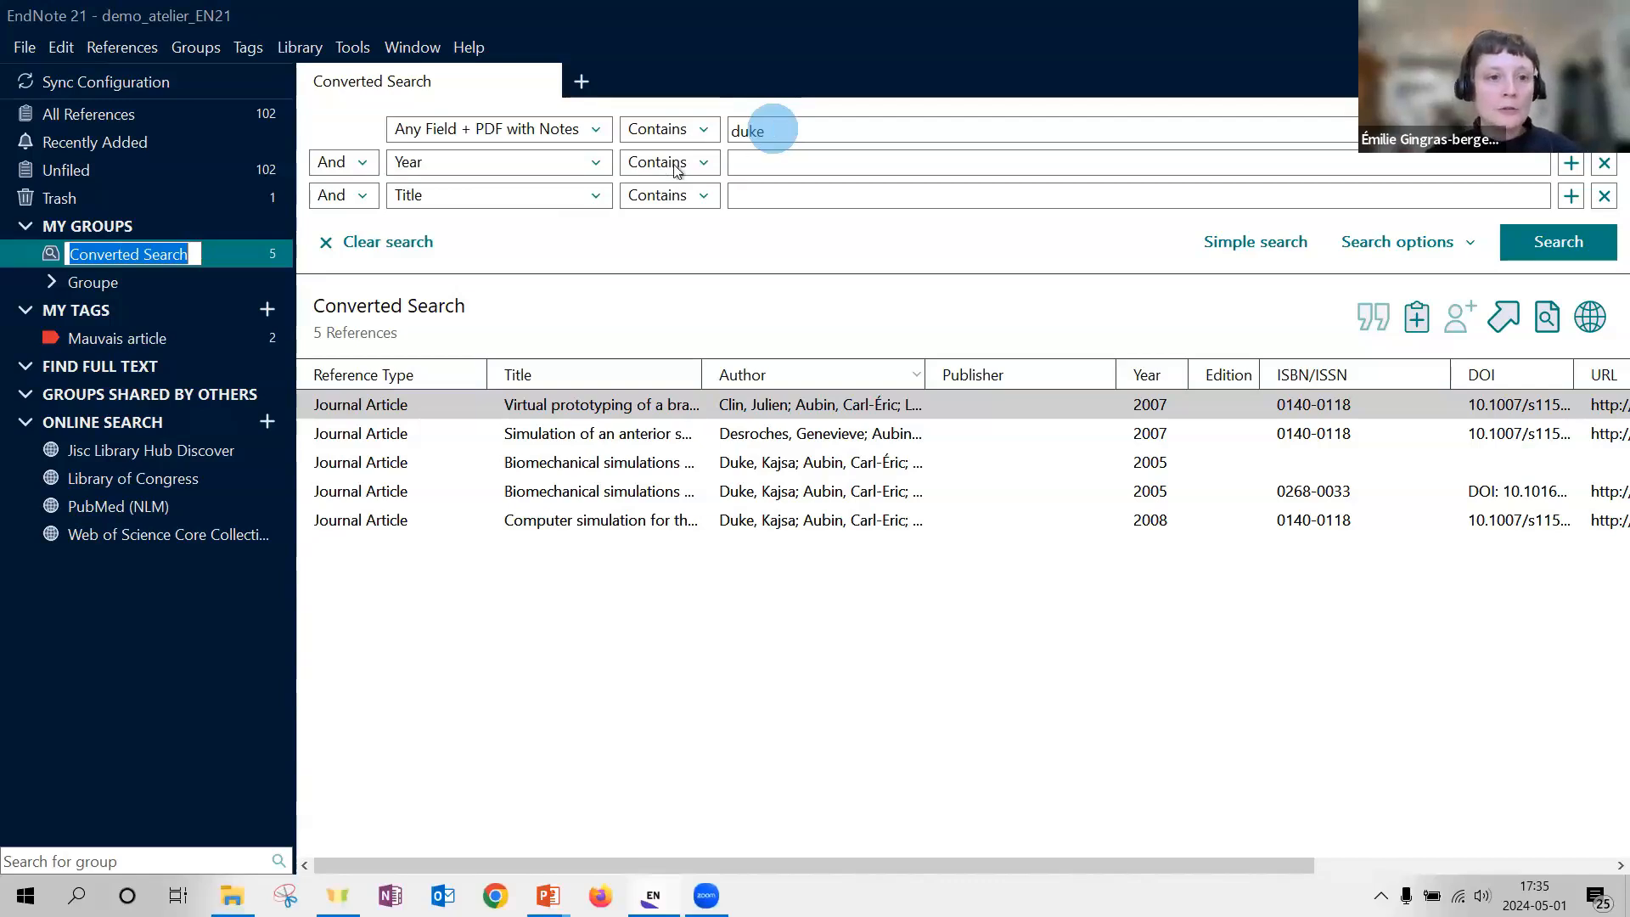
click(227, 256)
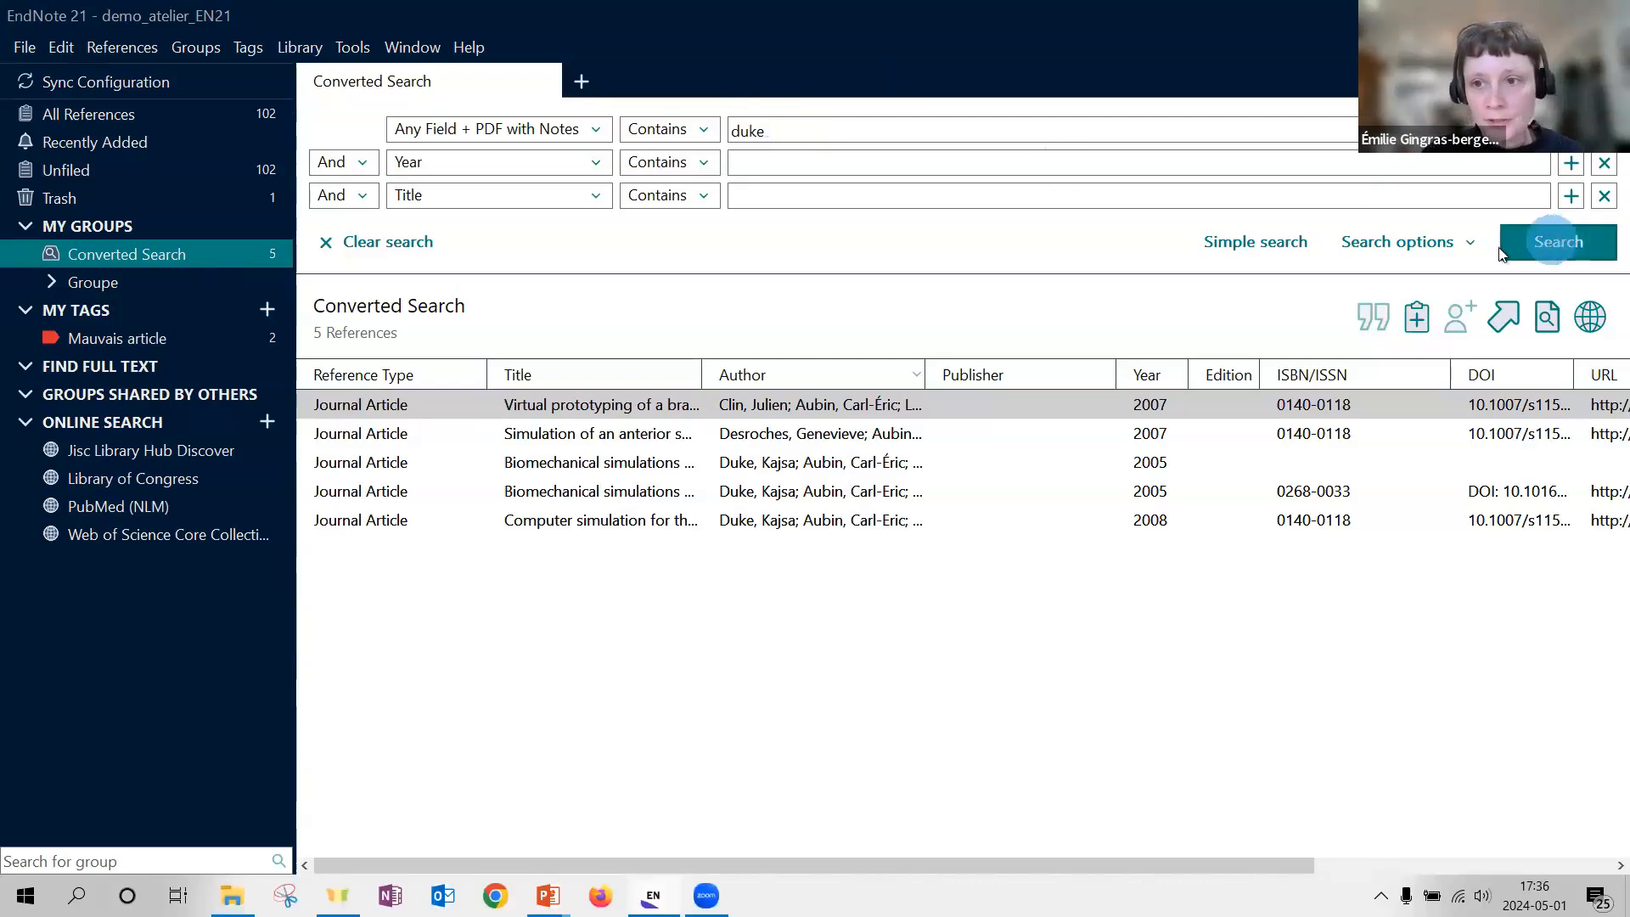
click(1255, 253)
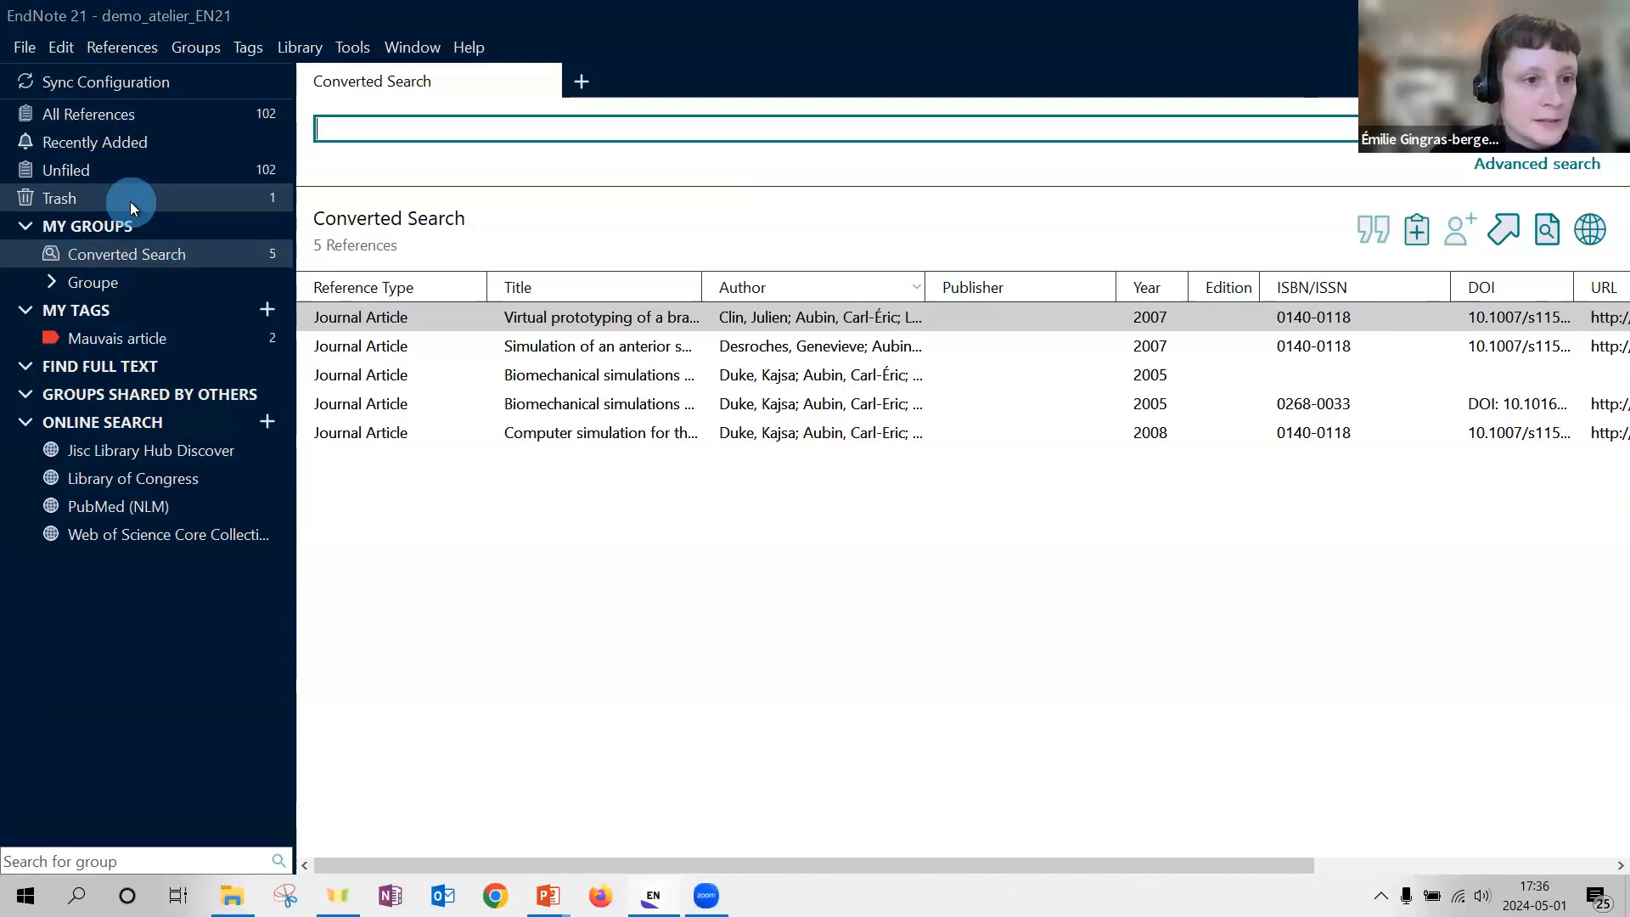
- Create a group set named Mémoire under My Groups
click(129, 222)
right_click(129, 222)
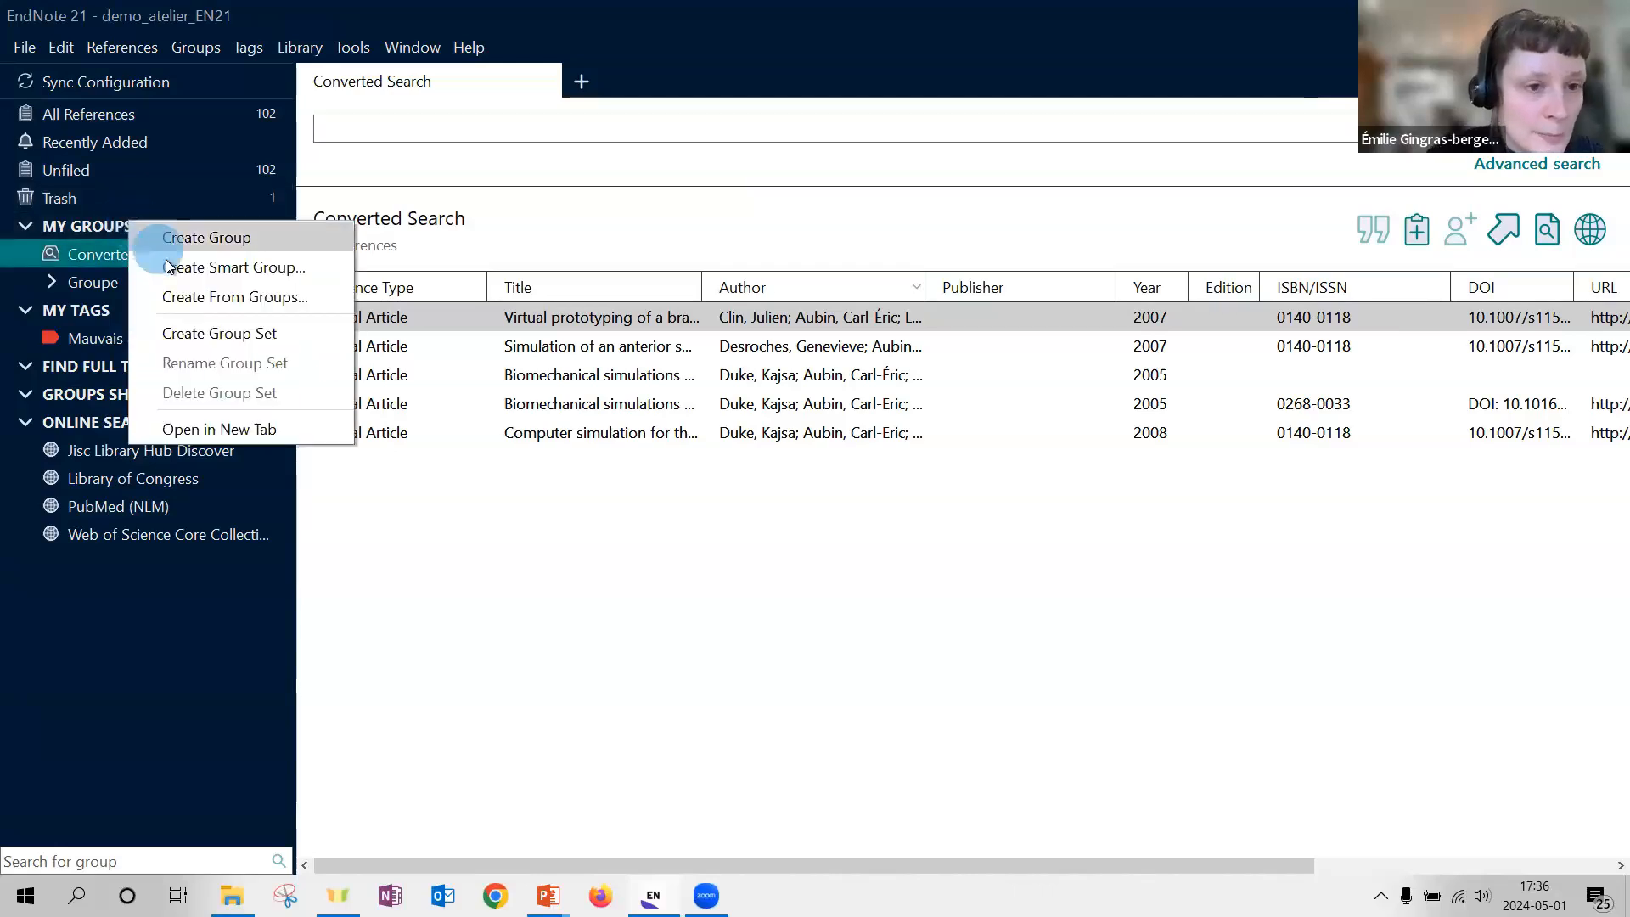
click(196, 336)
text(Mémoire)
key(Return)
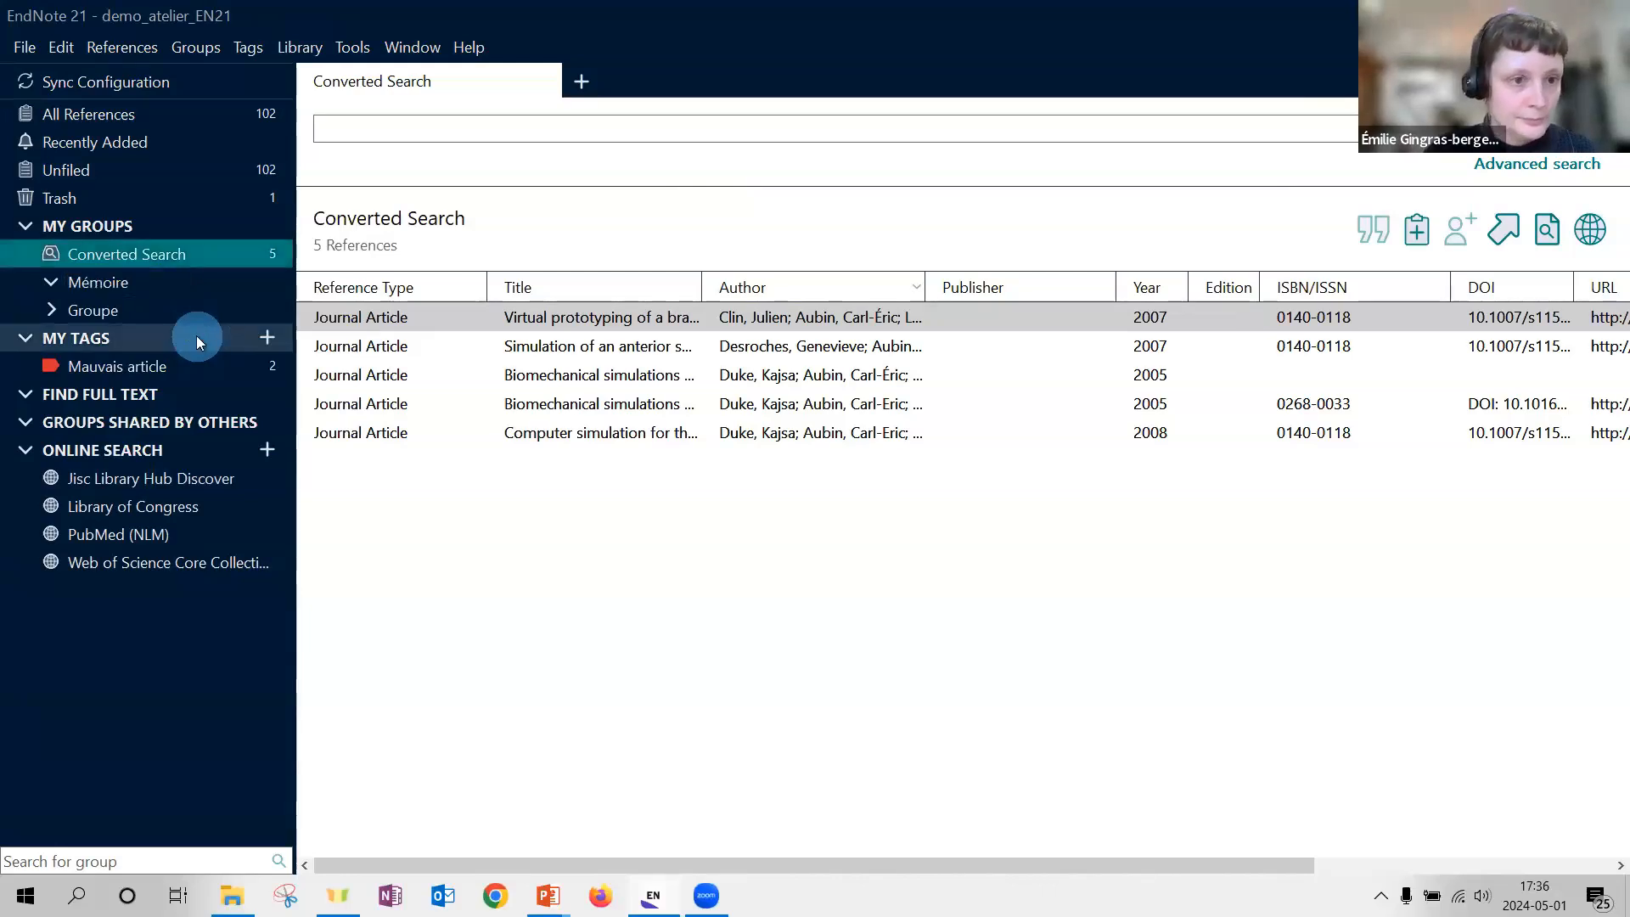
- Create a group named Chapitre 1 inside the Mémoire group set
right_click(120, 283)
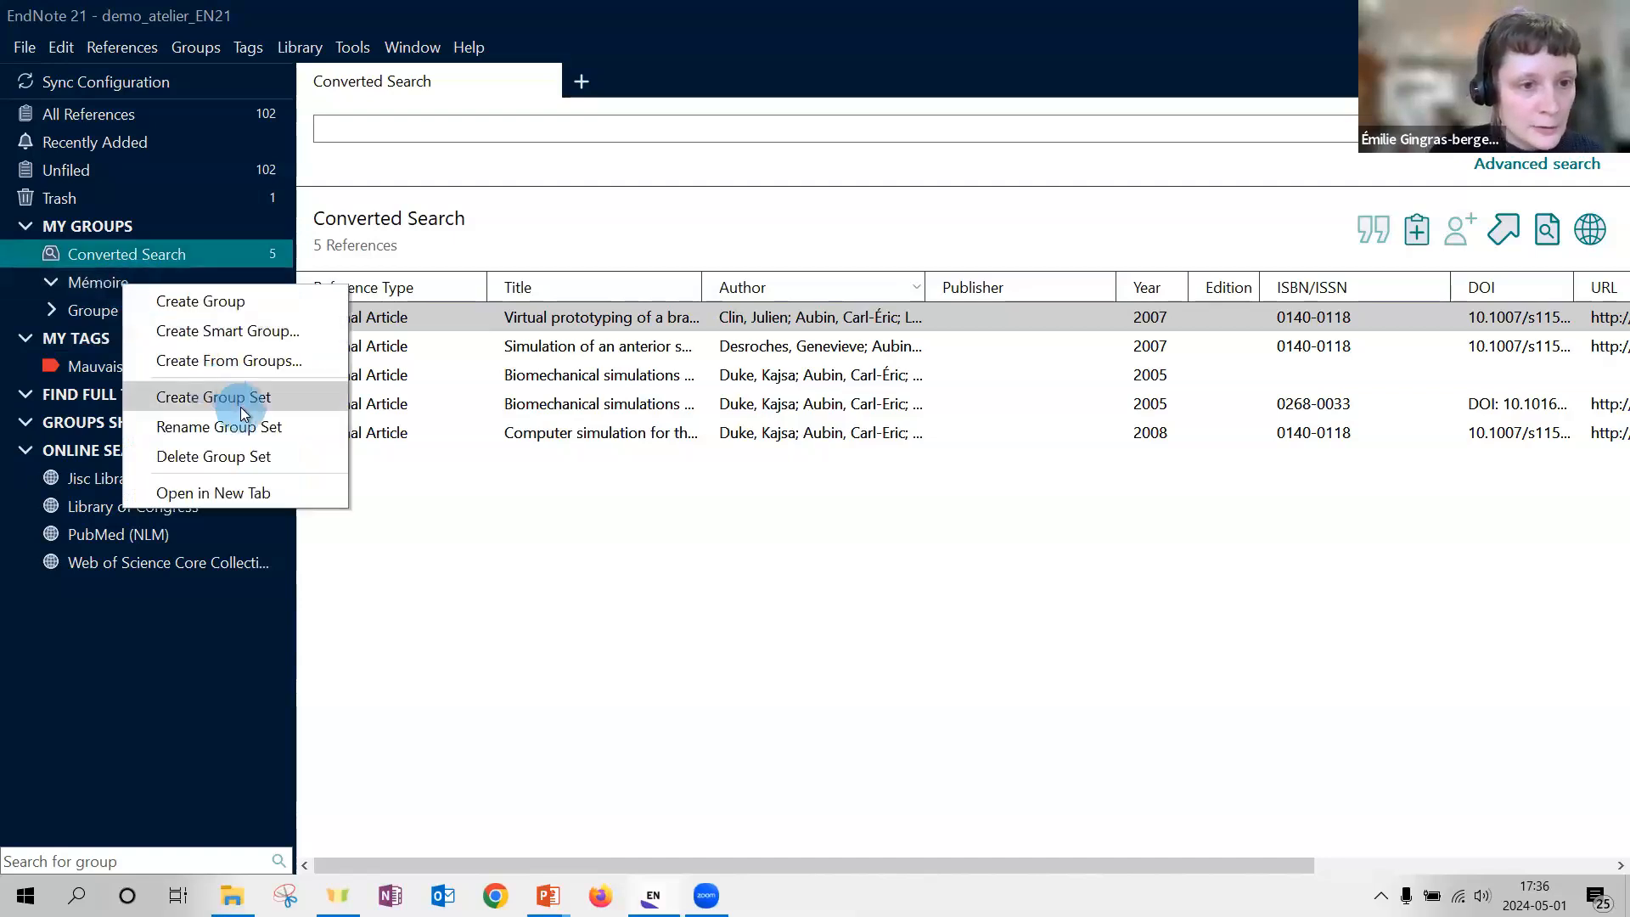
click(200, 301)
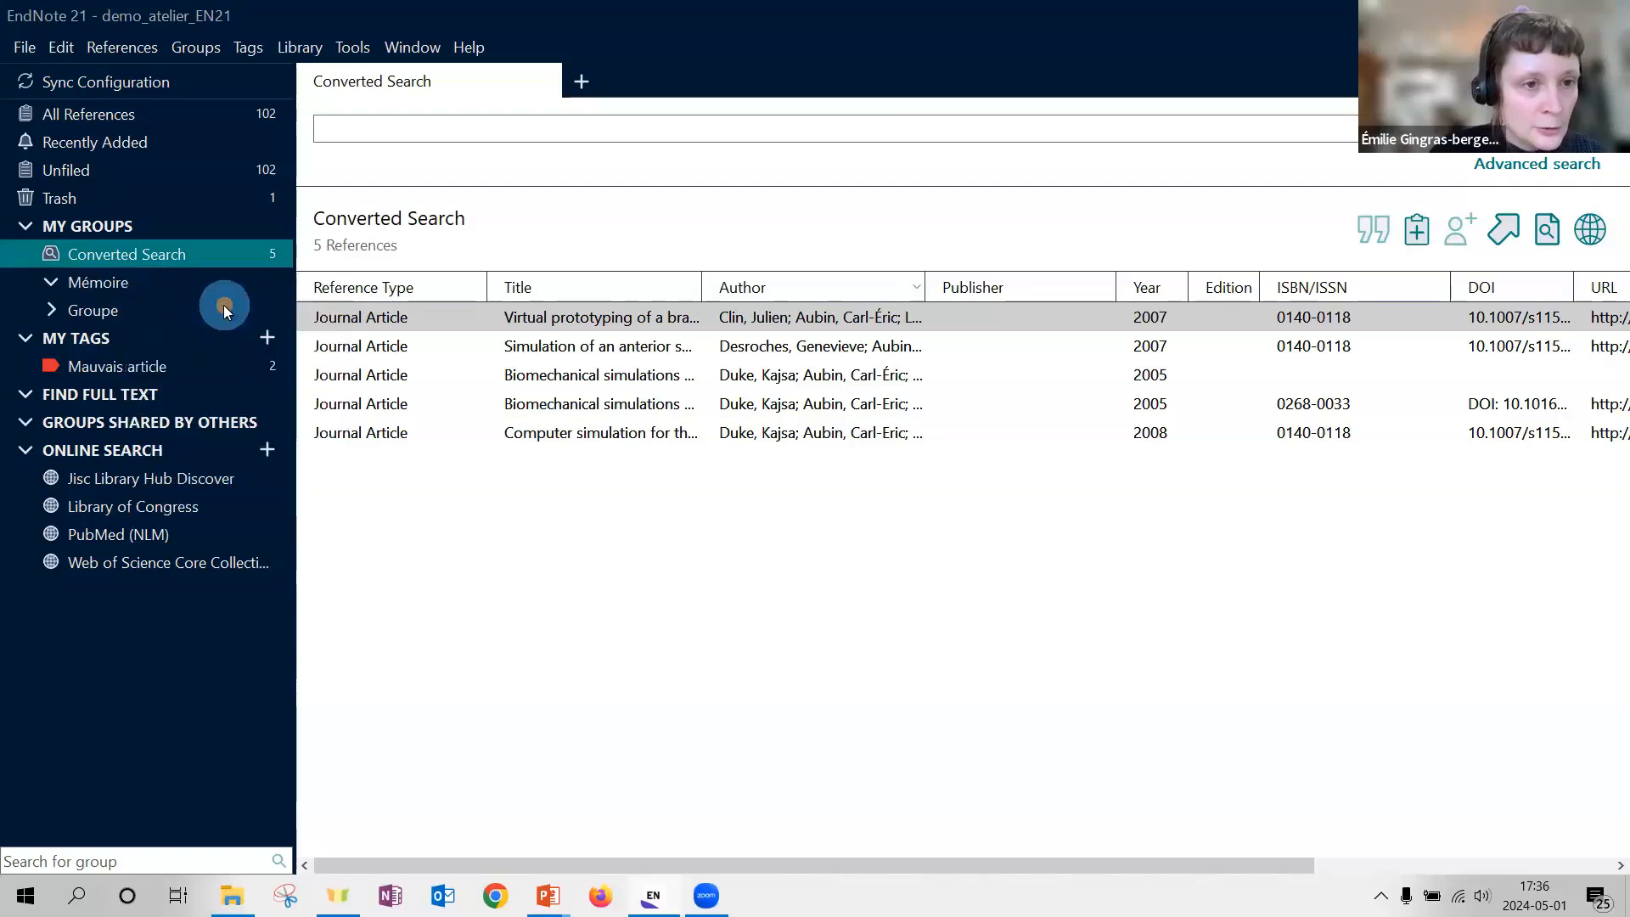
text(CHapitre)
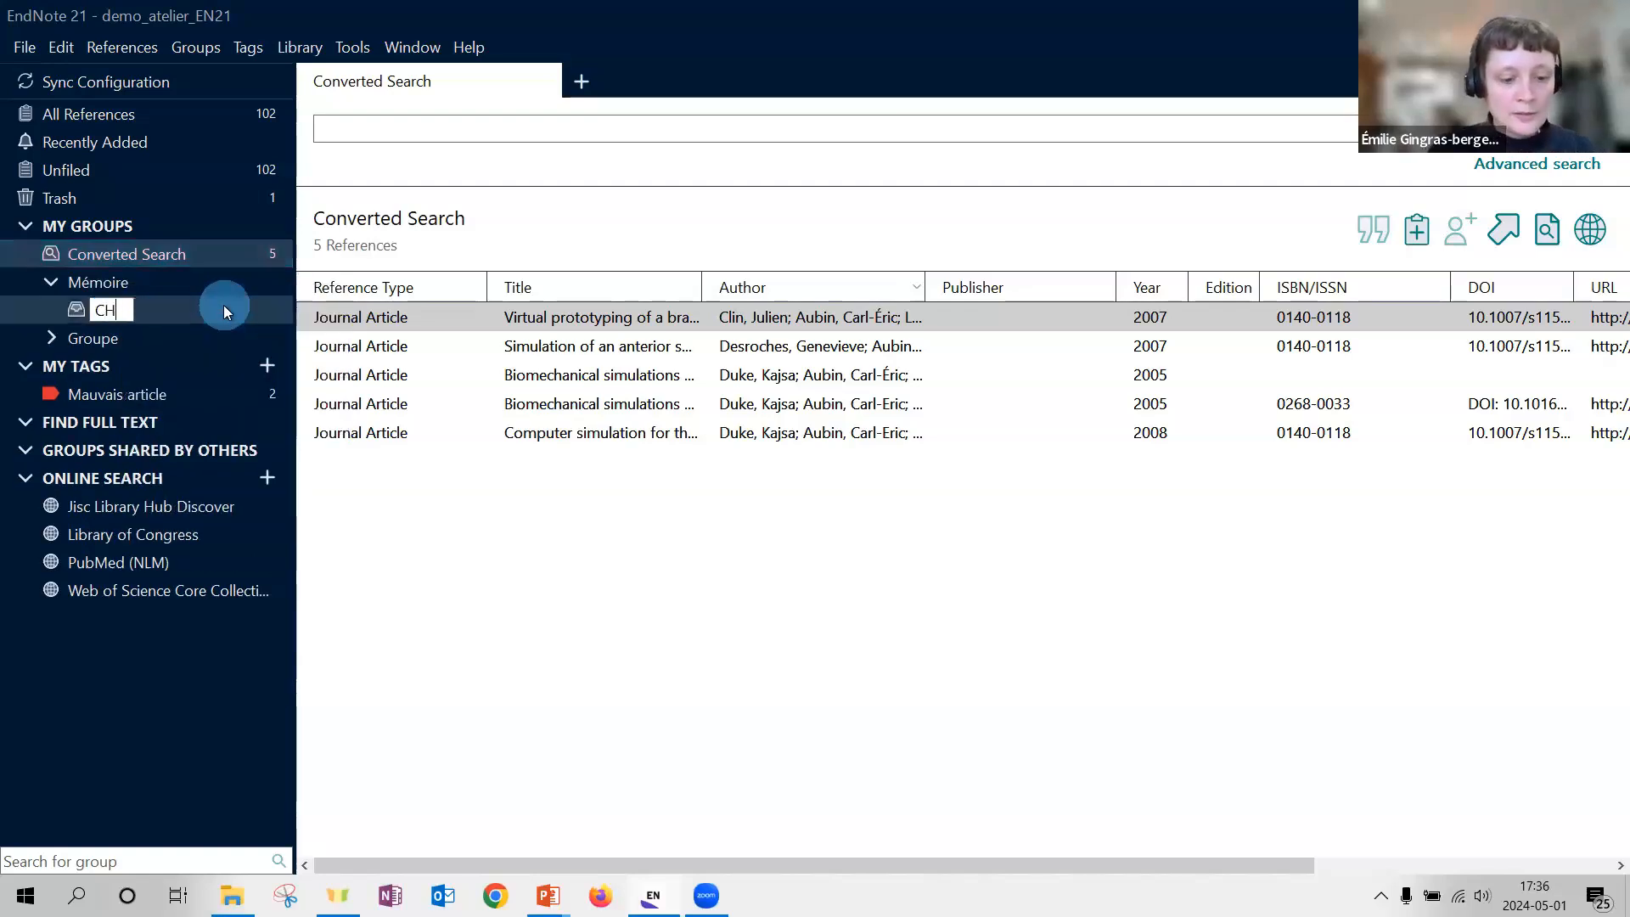
key(BackSpace)
key(BackSpace)
key(BackSpace)
key(BackSpace)
key(BackSpace)
key(BackSpace)
key(BackSpace)
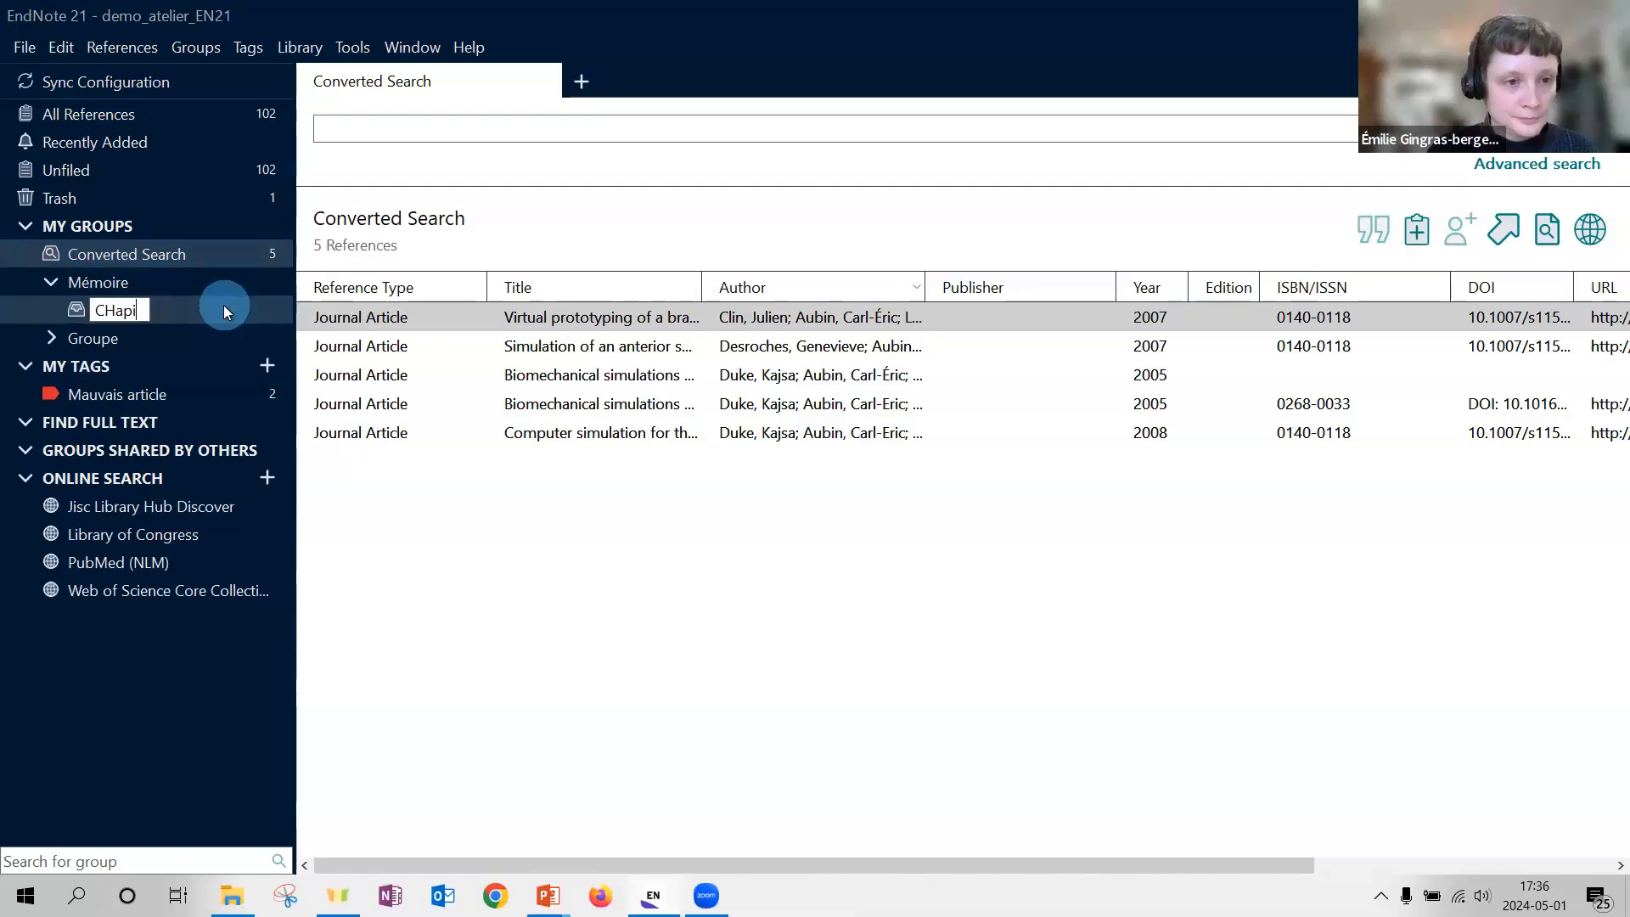
text(hapi)
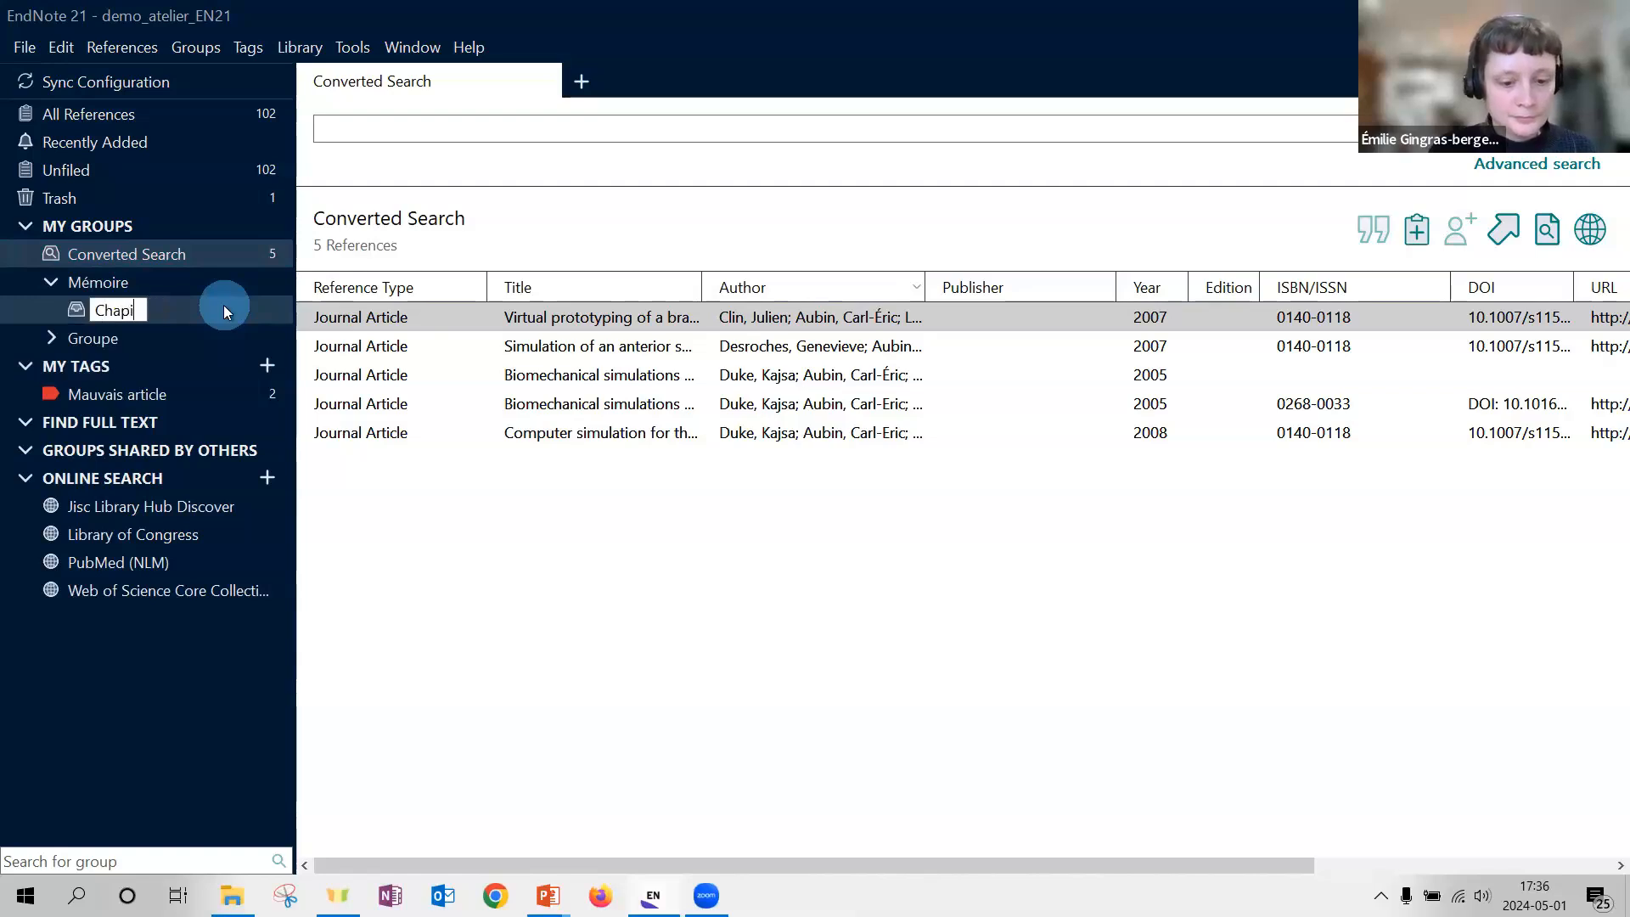
text(tre 1)
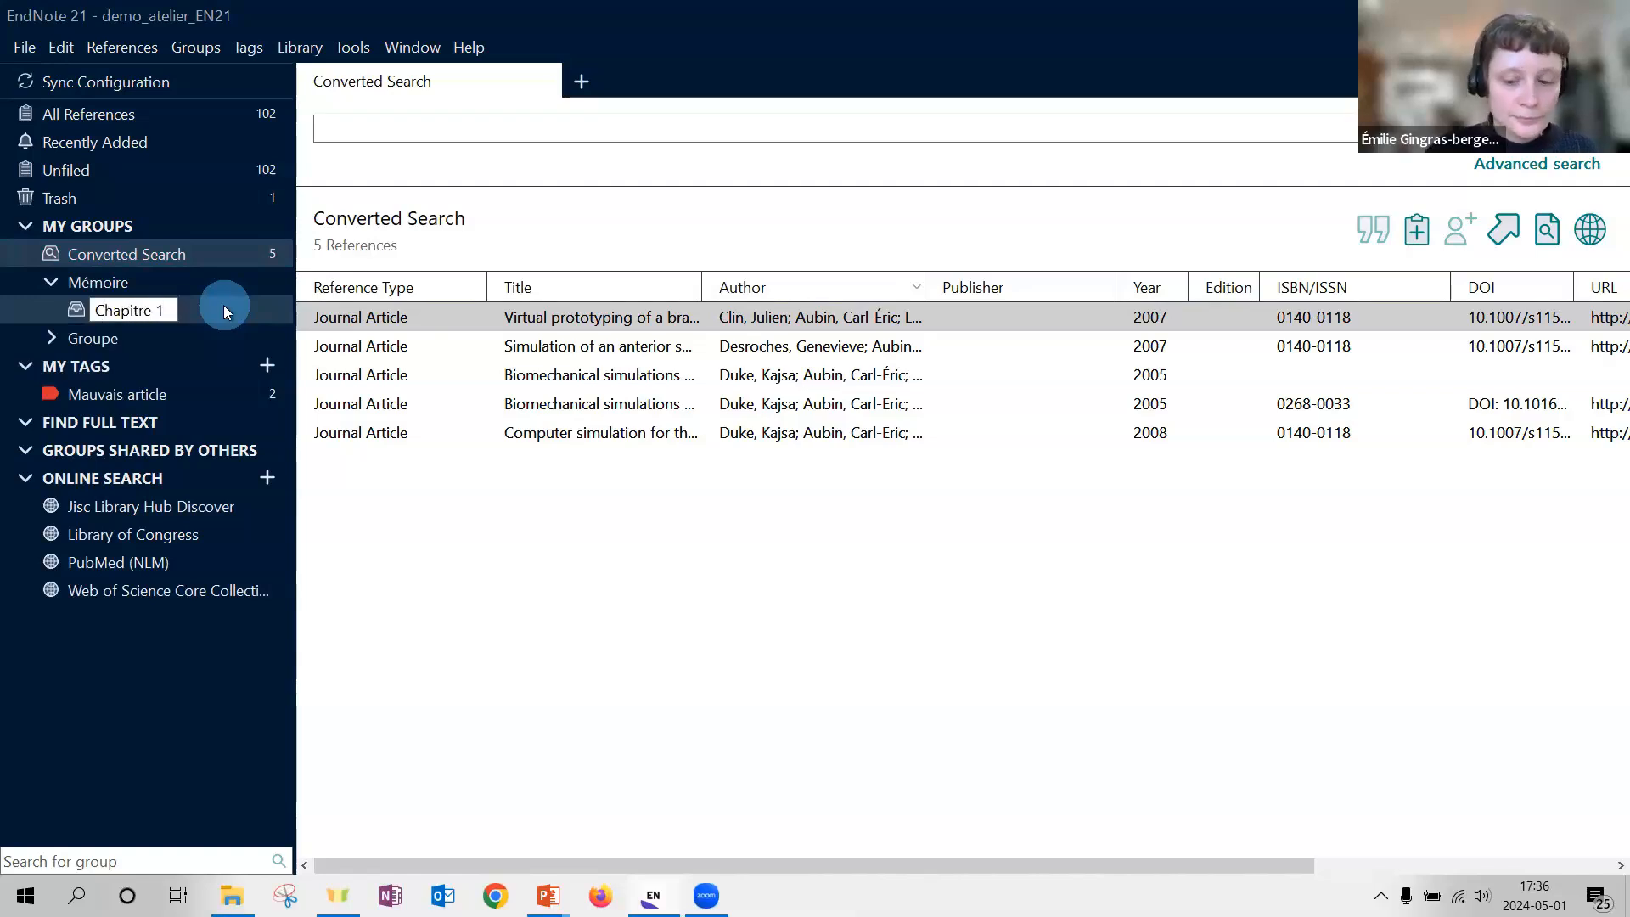
key(Return)
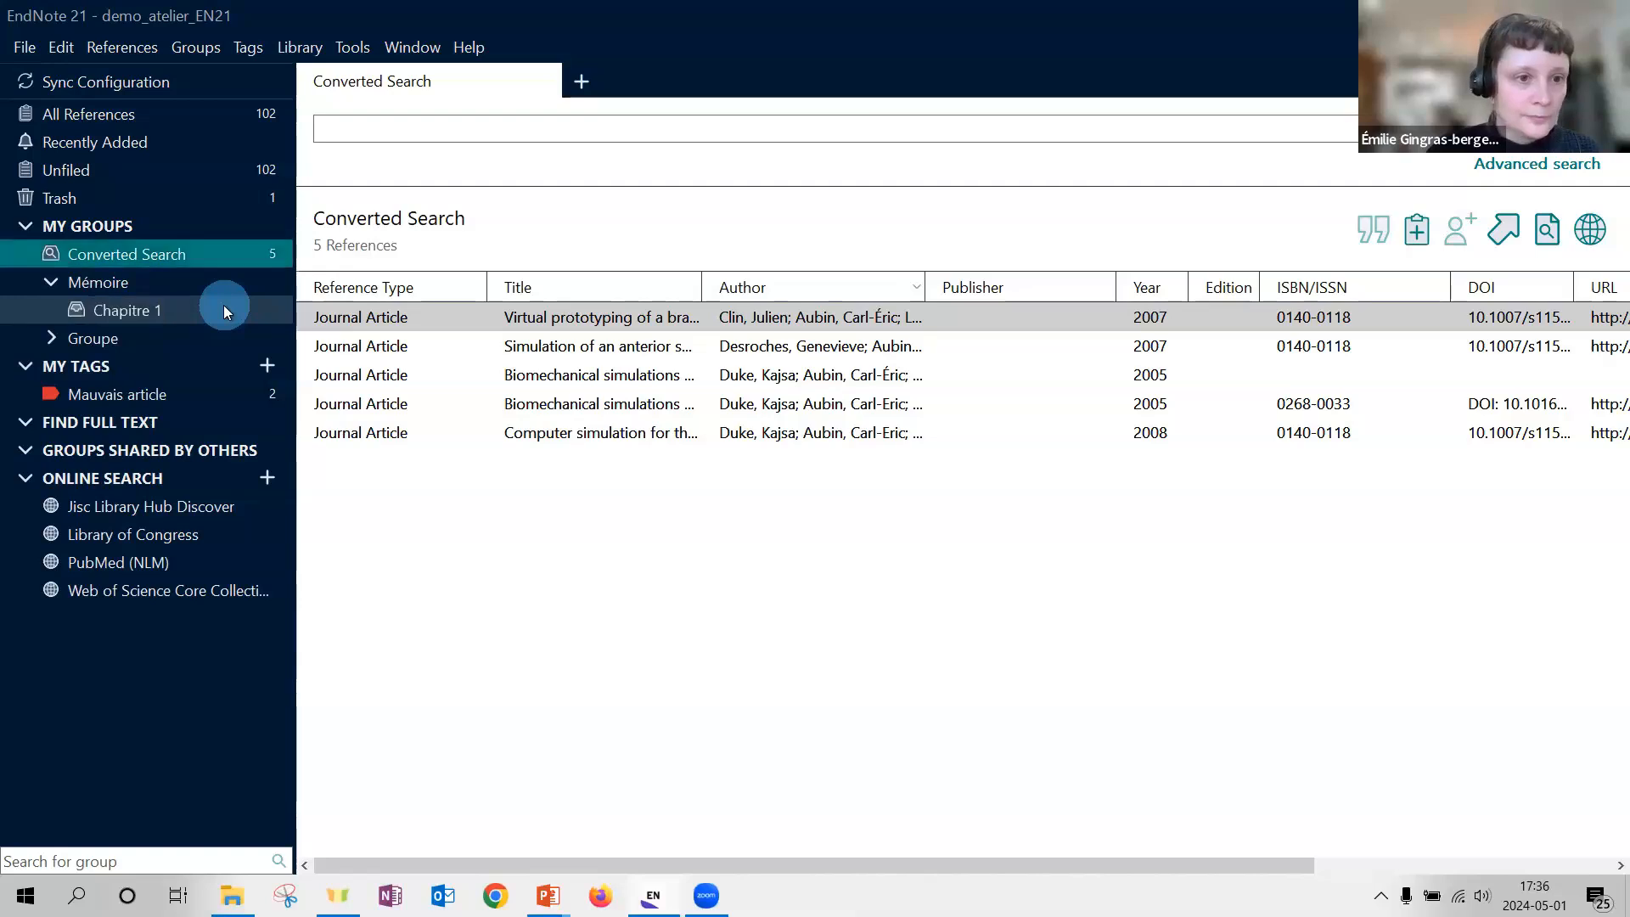
- Create a second group named Chapitre 2 inside the Mémoire group set
right_click(131, 283)
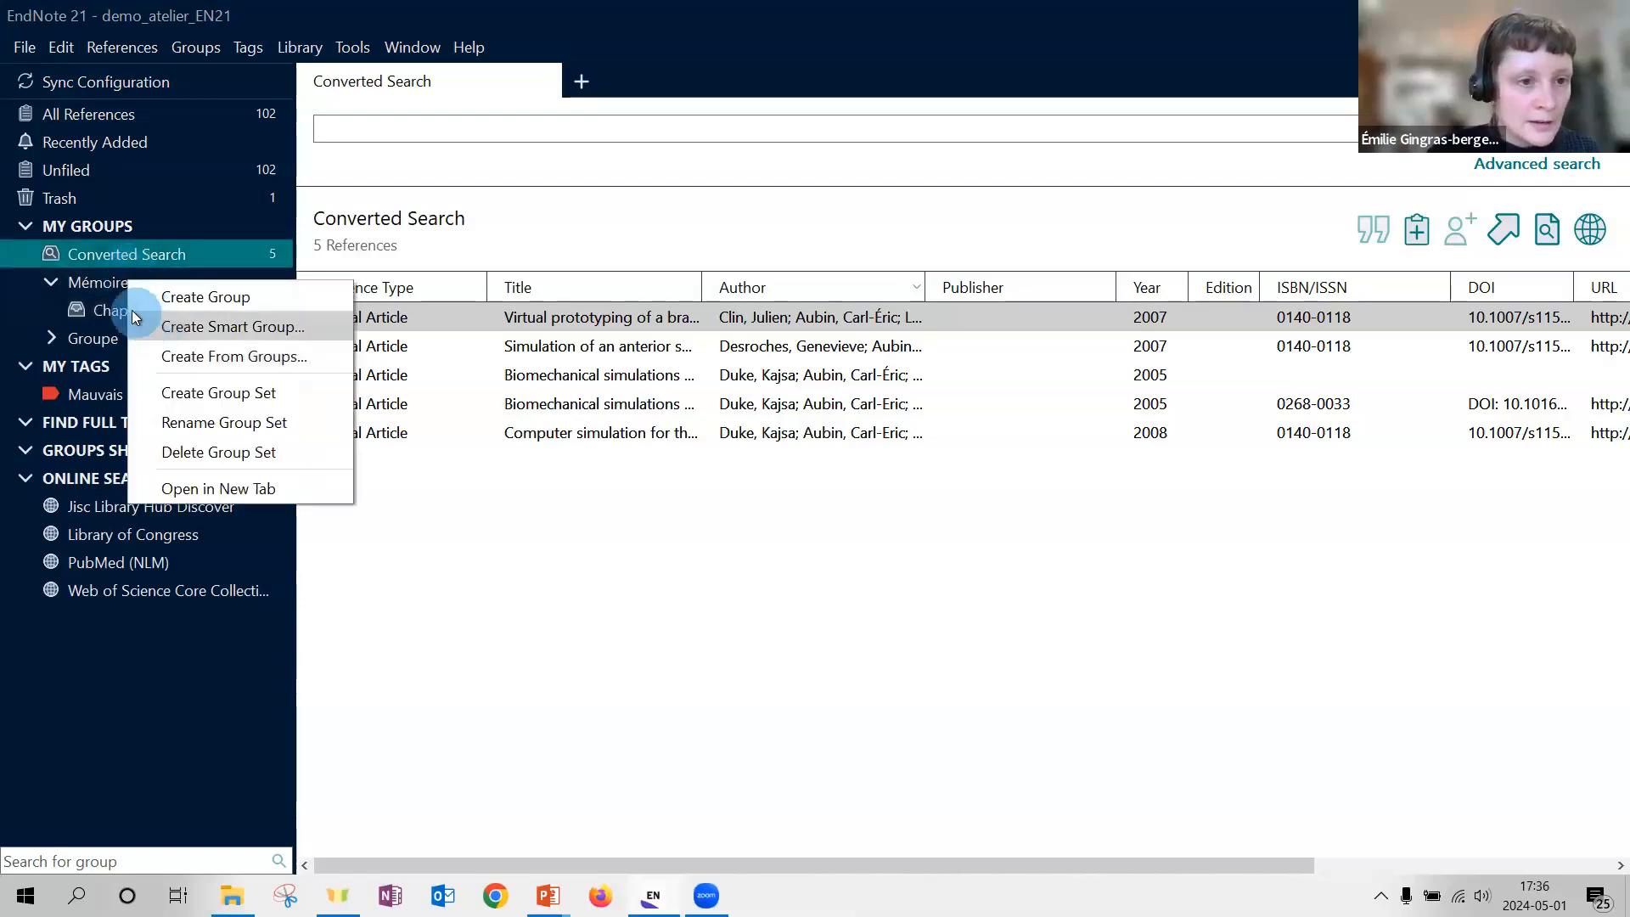
click(226, 298)
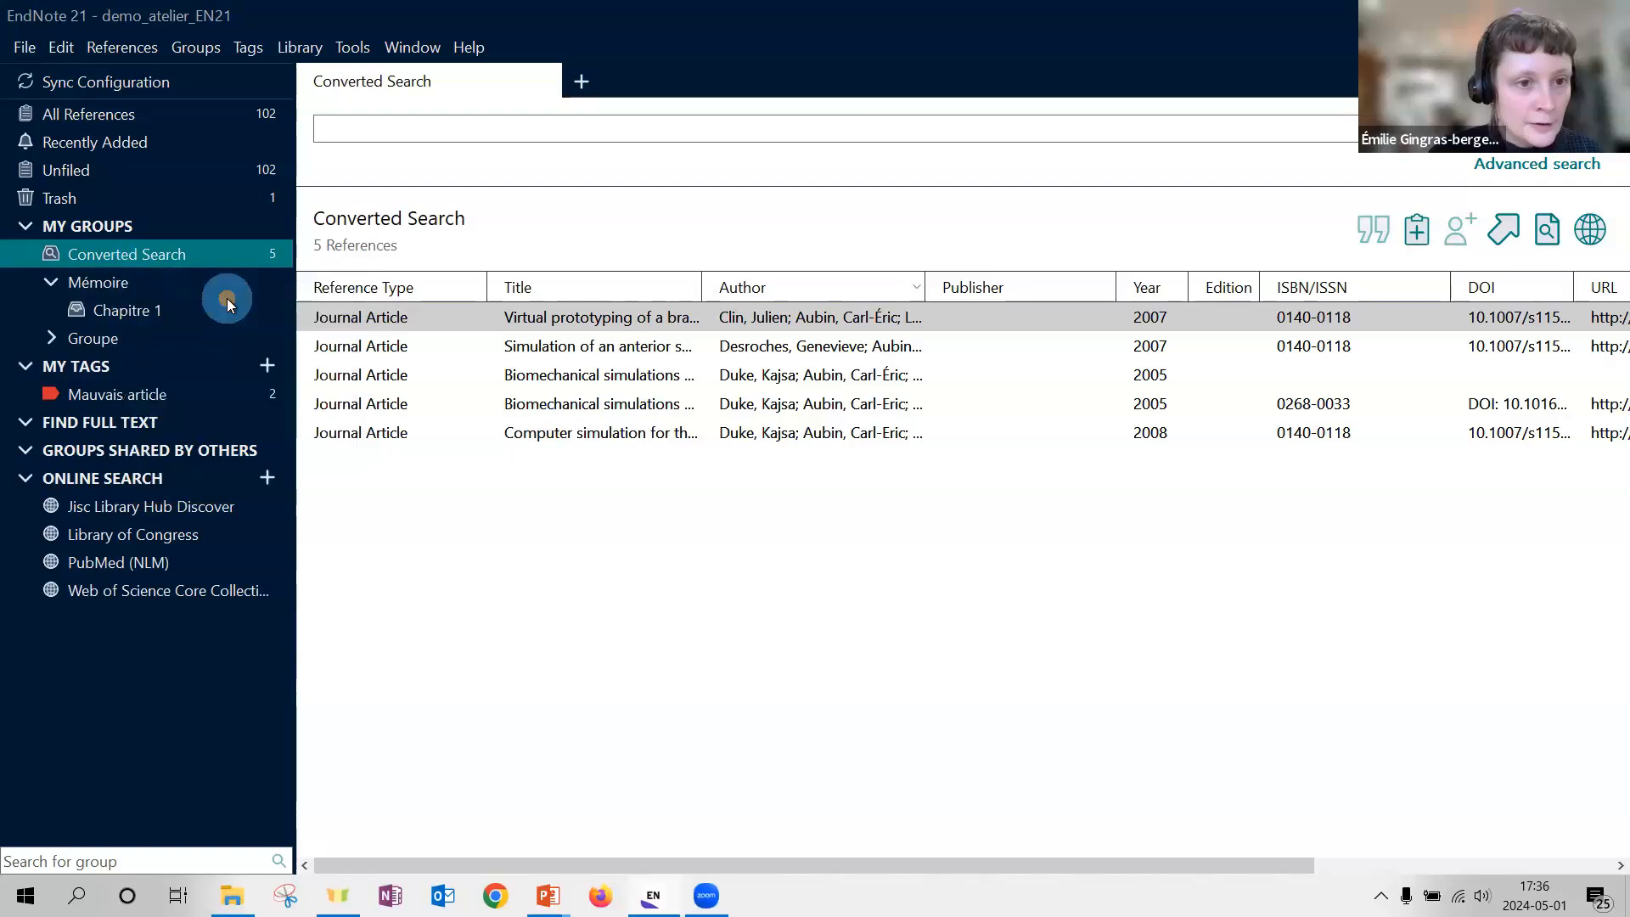
text(Chapitre 2)
key(Return)
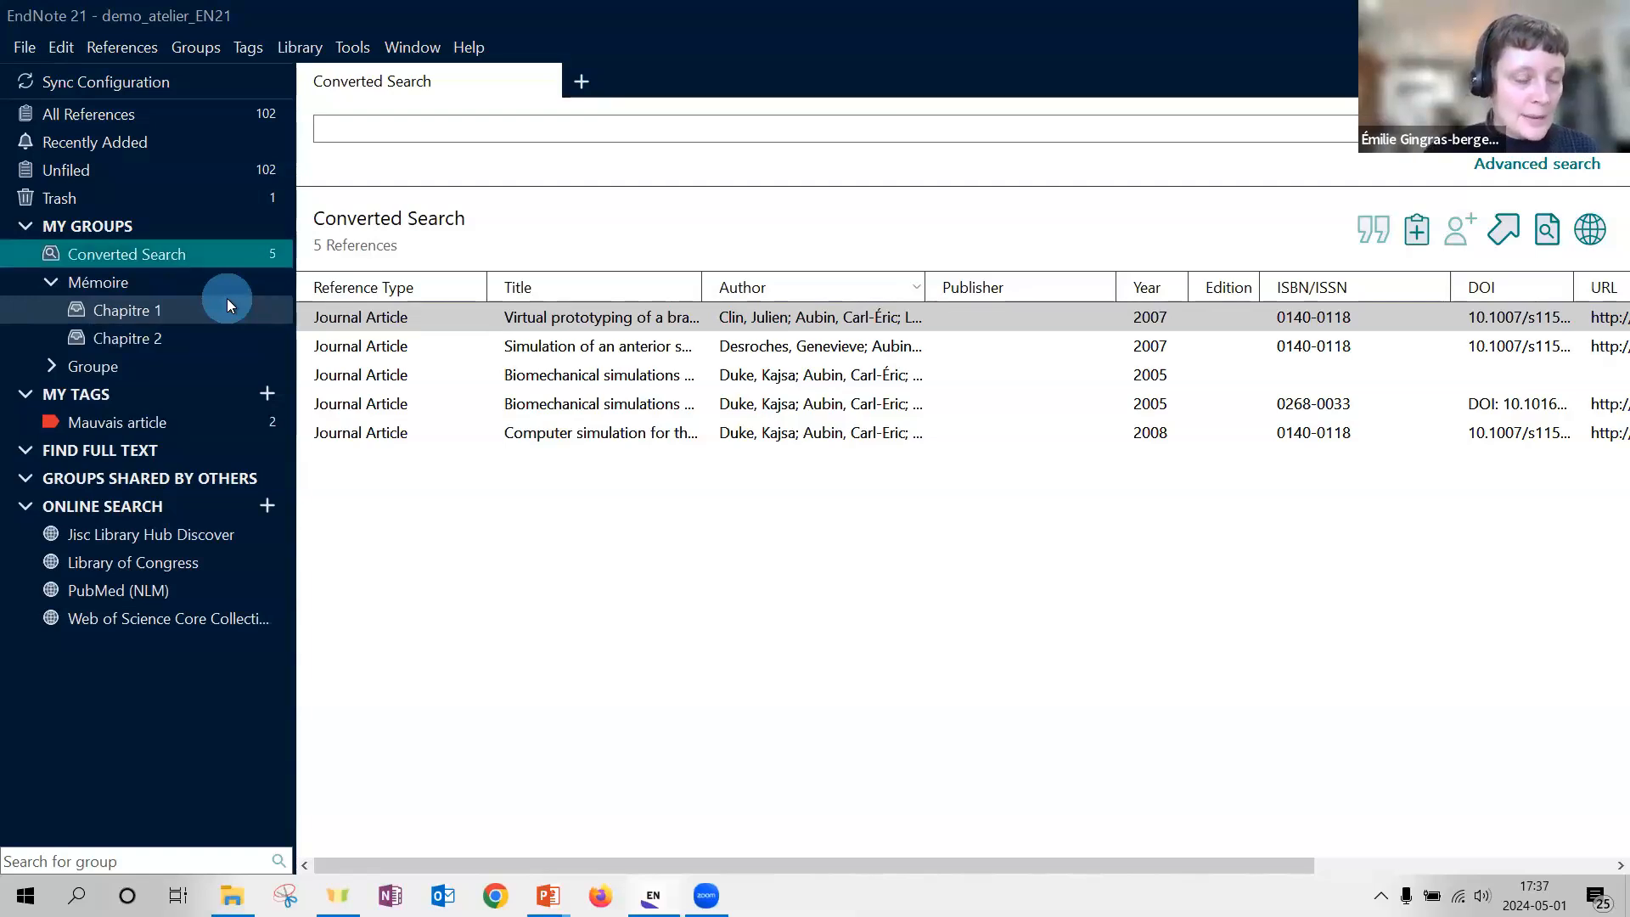
- Add the references from "Endosonographic" through "Segmentation of blurred", plus "A hierarchical statistical", "Demonstration of vertebral" and the 2000 biomedical engineering book, to Chapitre 1
click(177, 113)
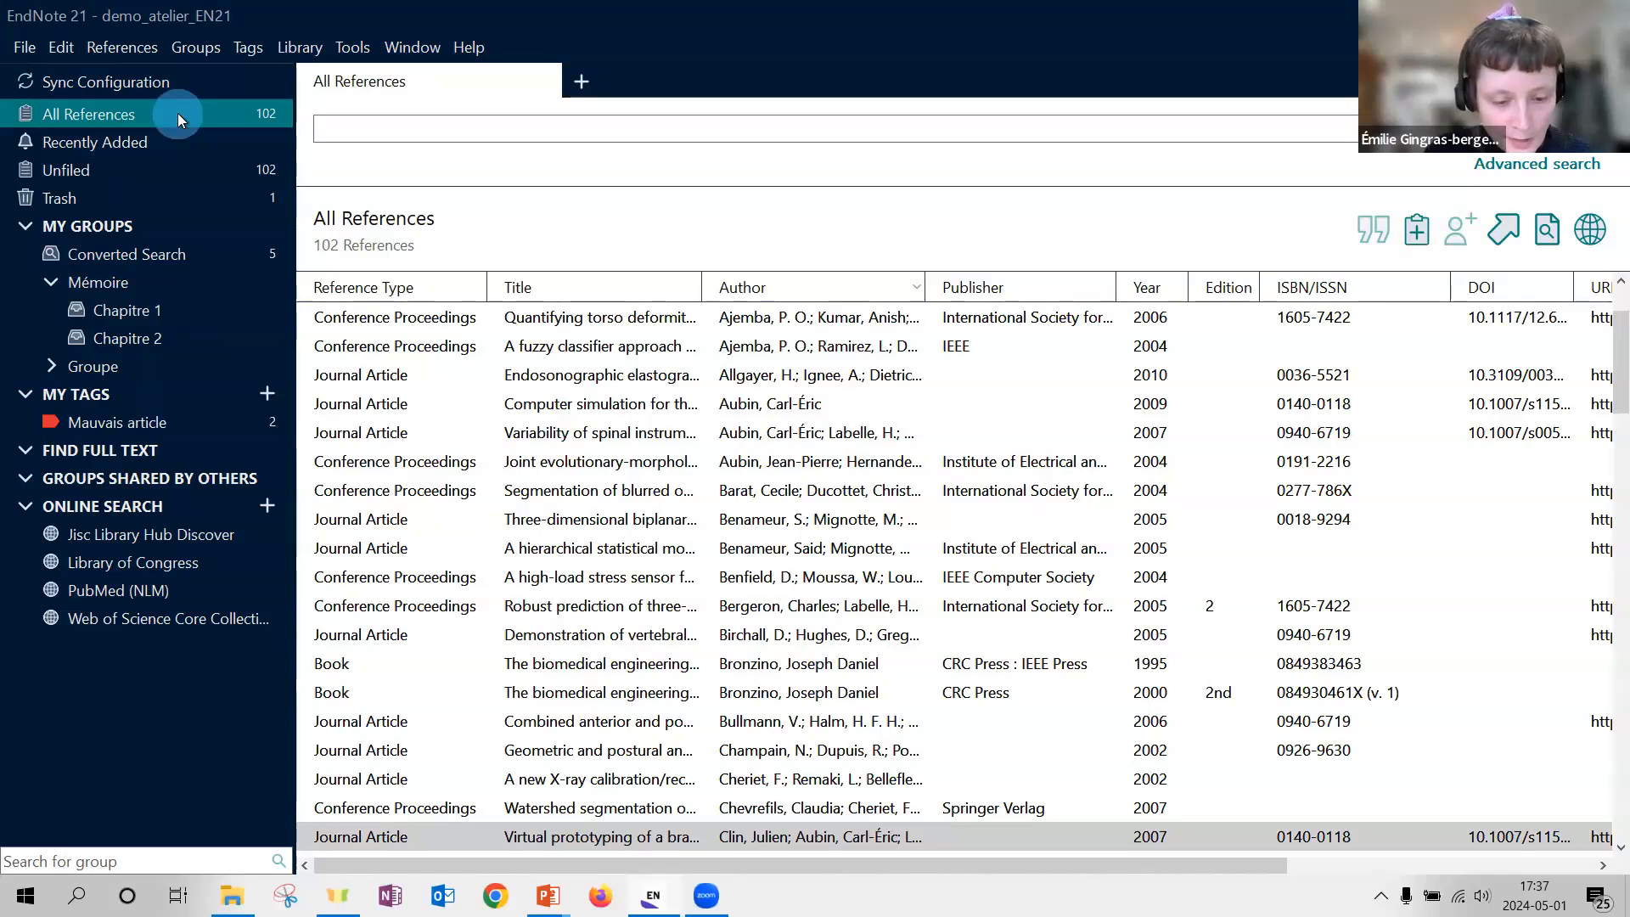
click(527, 376)
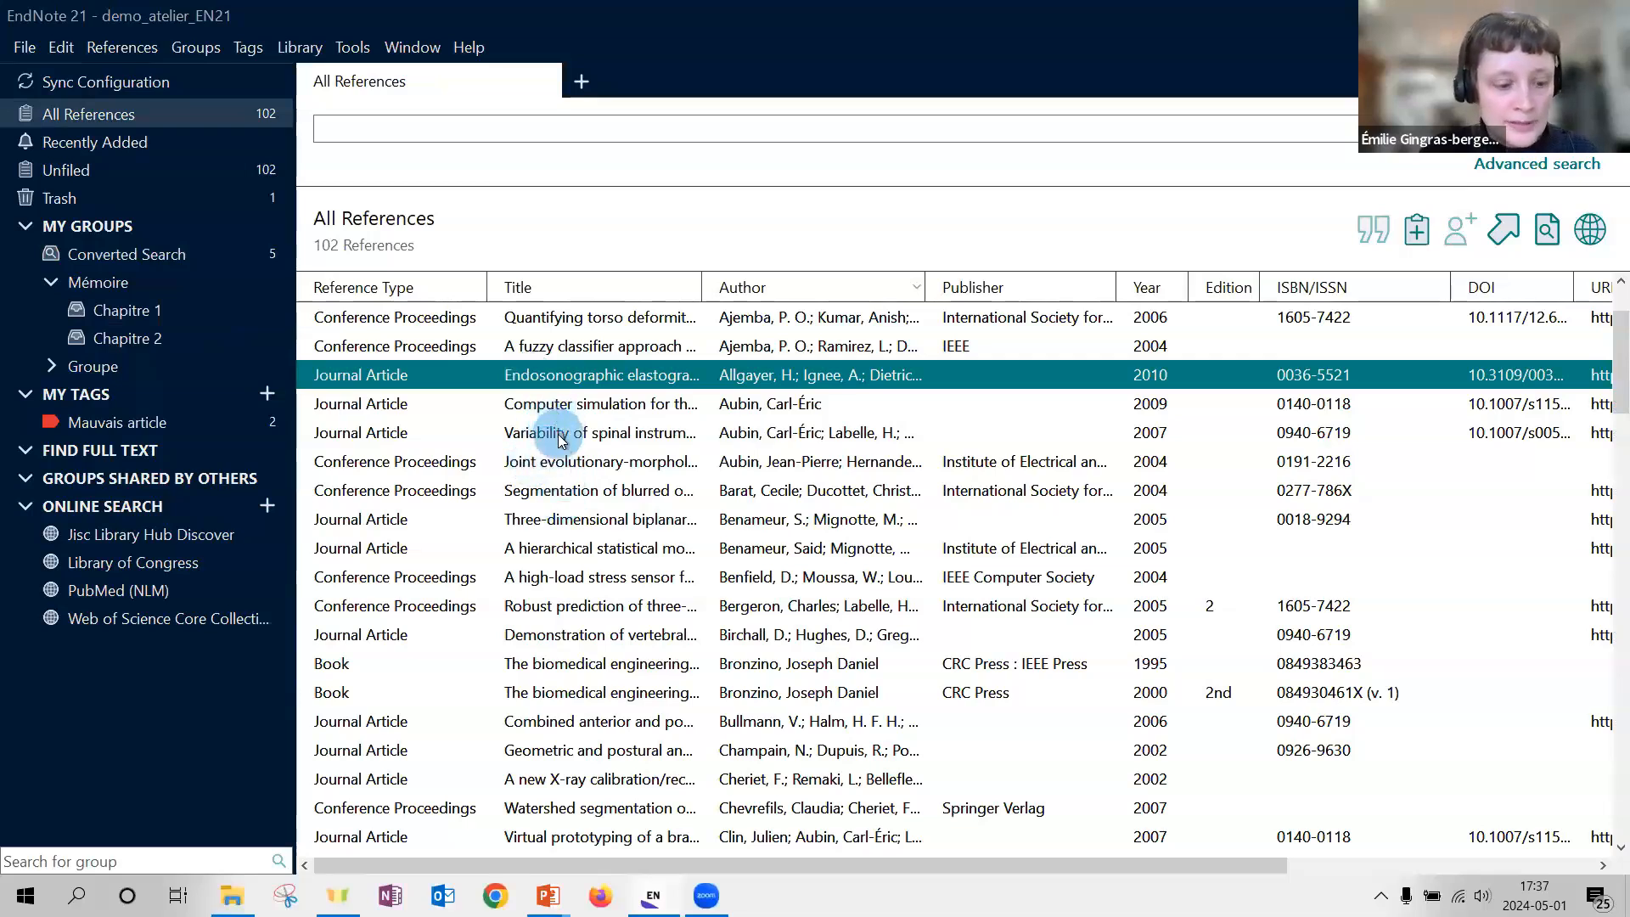
shift+click(560, 491)
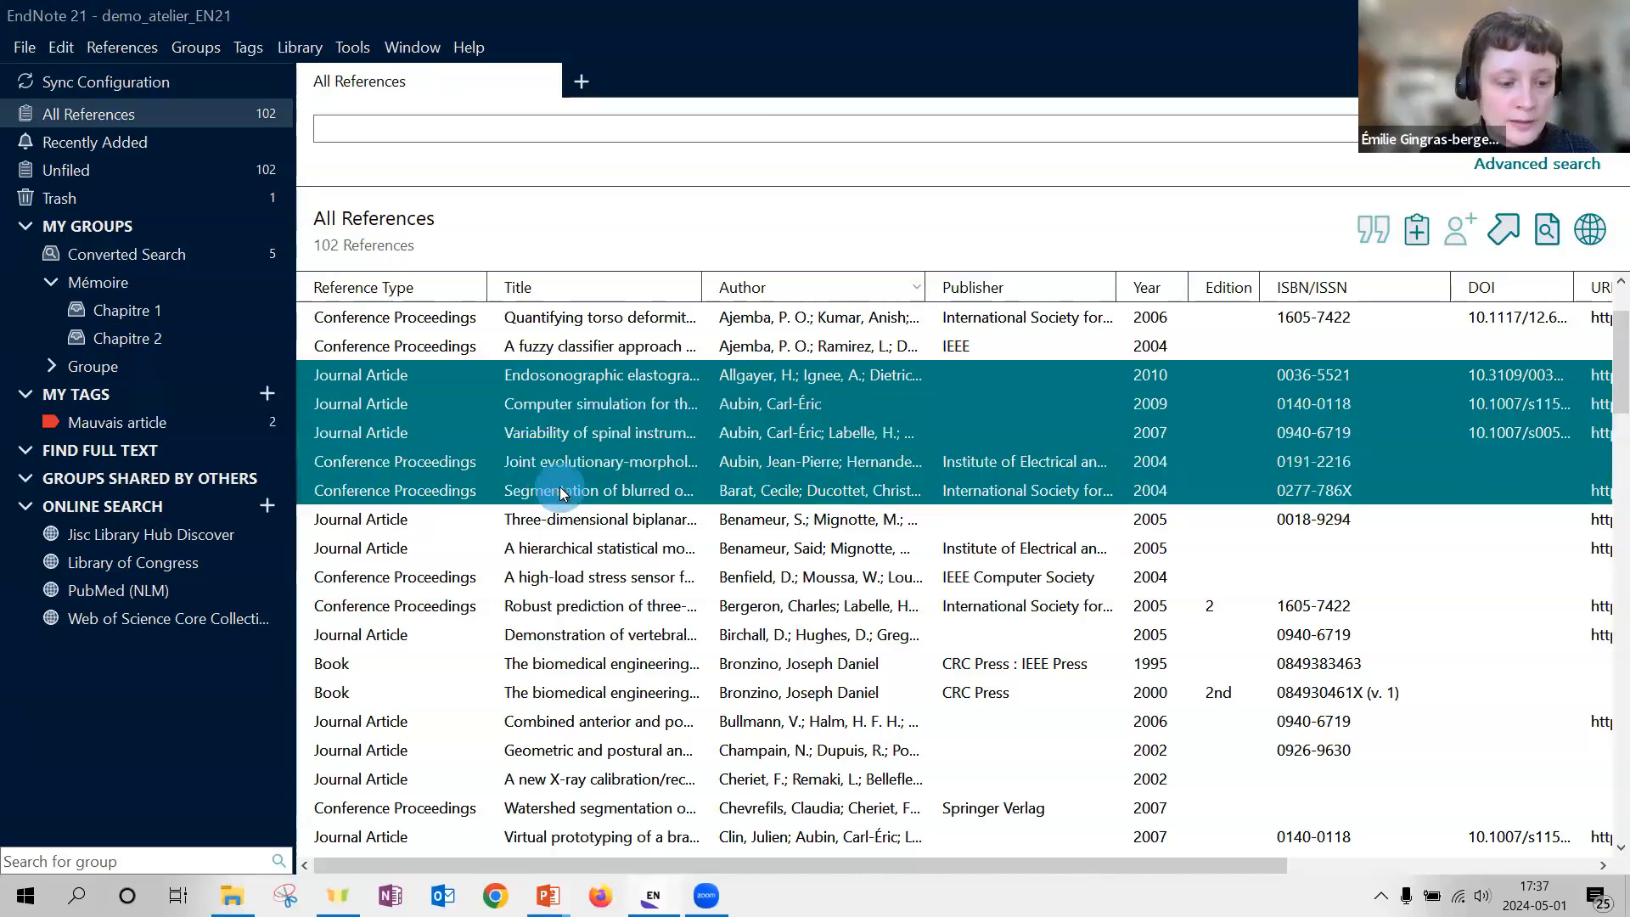
ctrl+click(568, 548)
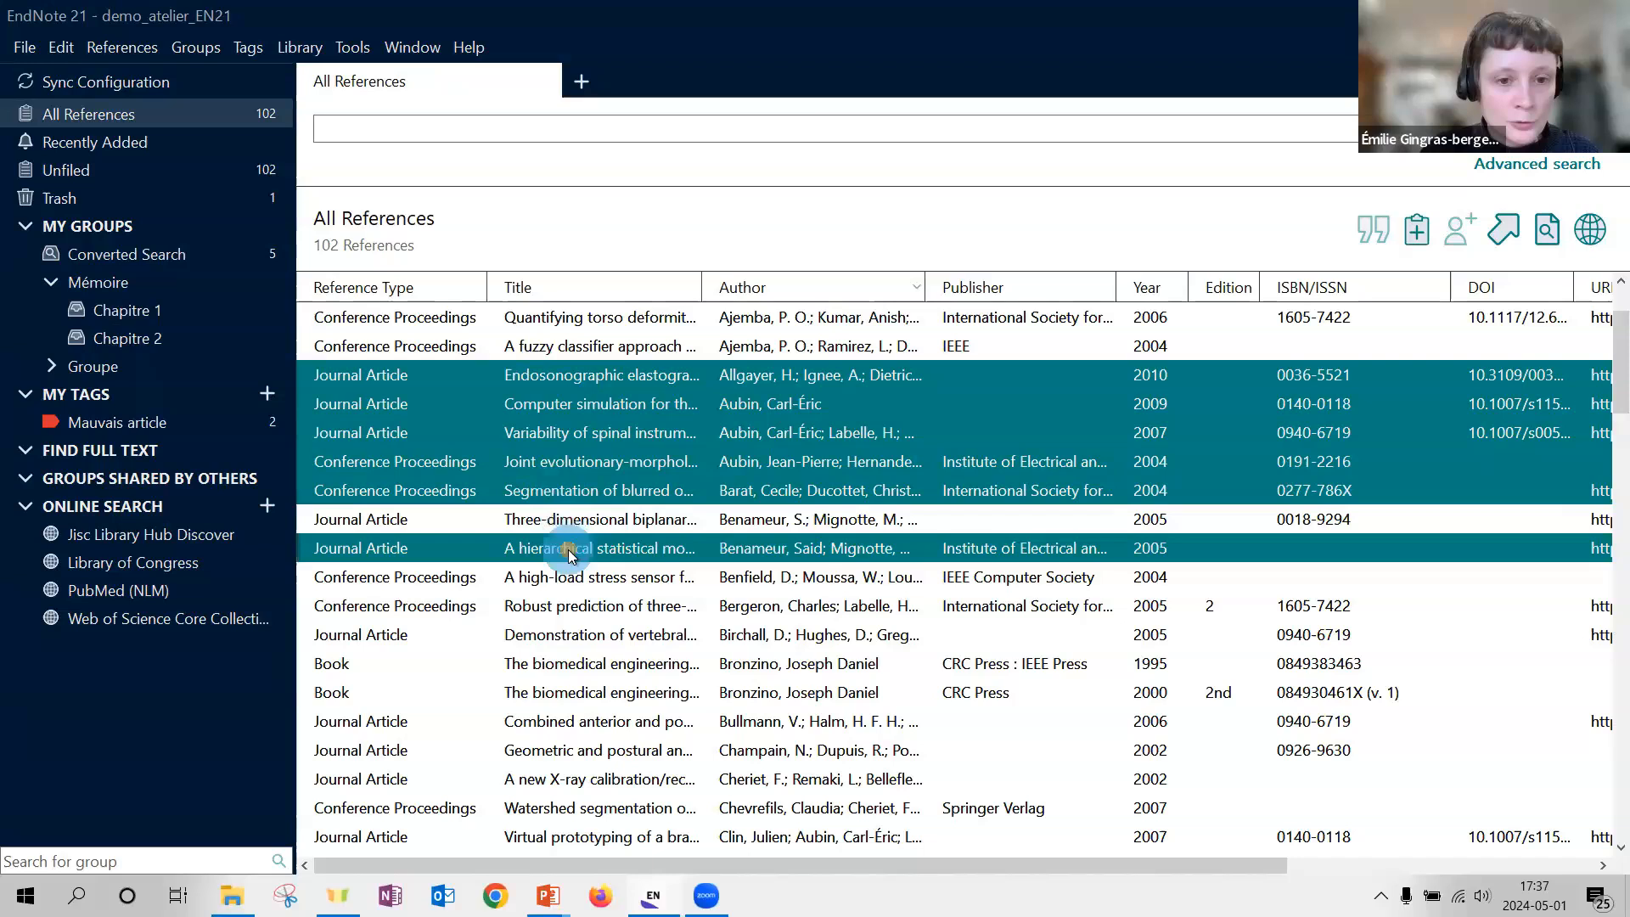
ctrl+click(565, 635)
ctrl+click(578, 693)
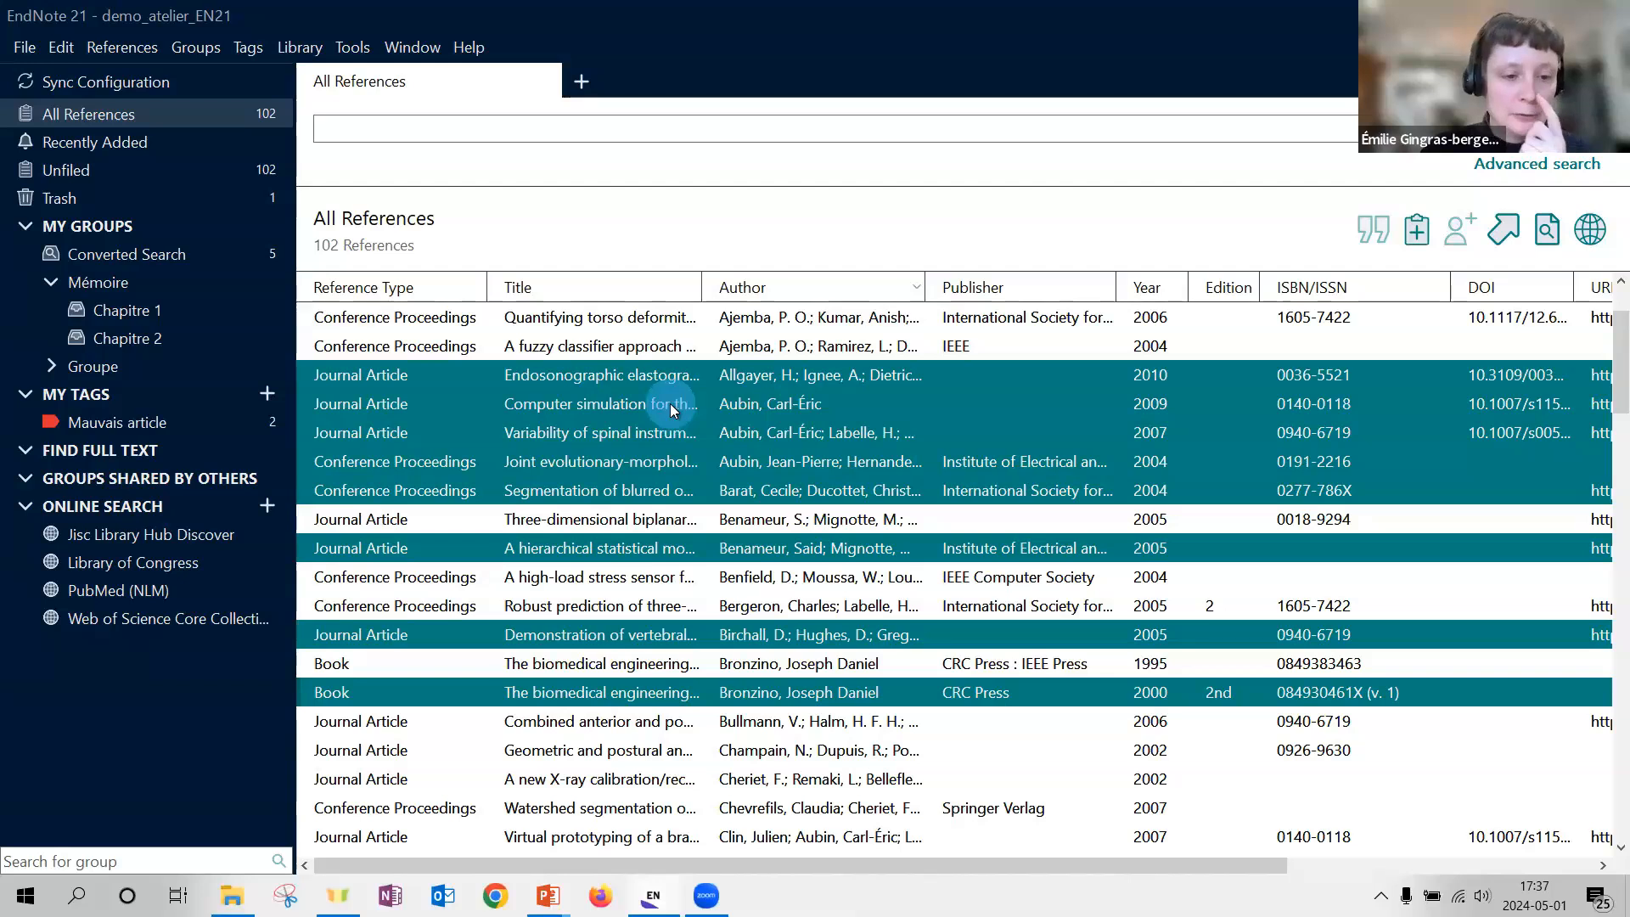
drag(656, 409, 119, 309)
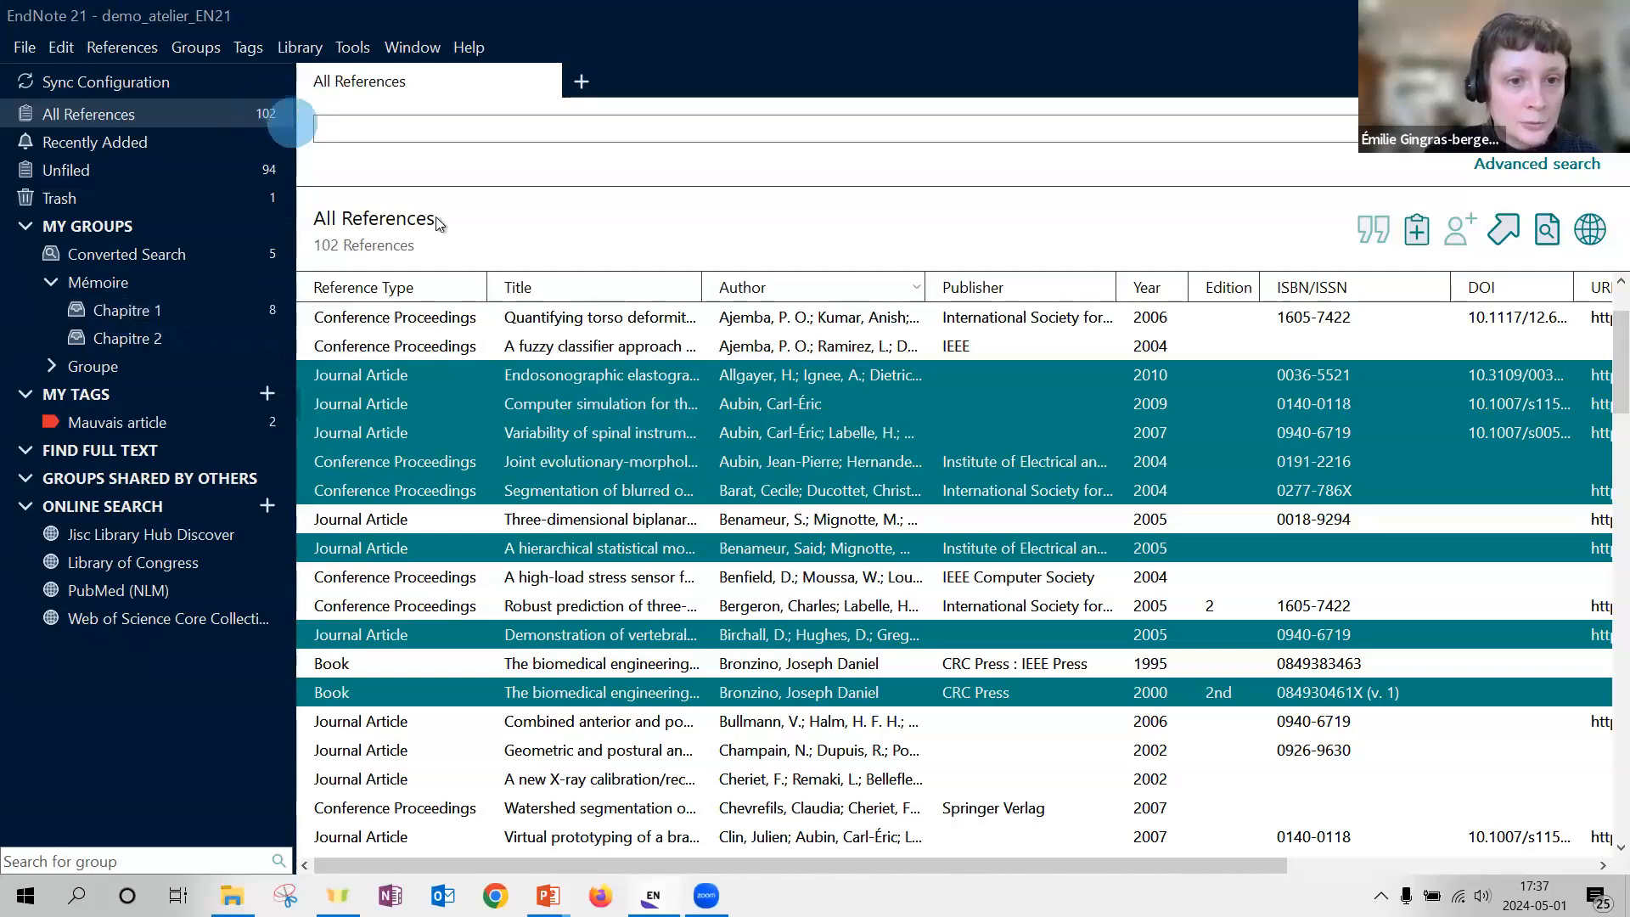
- Copy the 2005 "Three-dimensional biplanar" article into the Chapitre 1 group and compare the group with All References
click(595, 529)
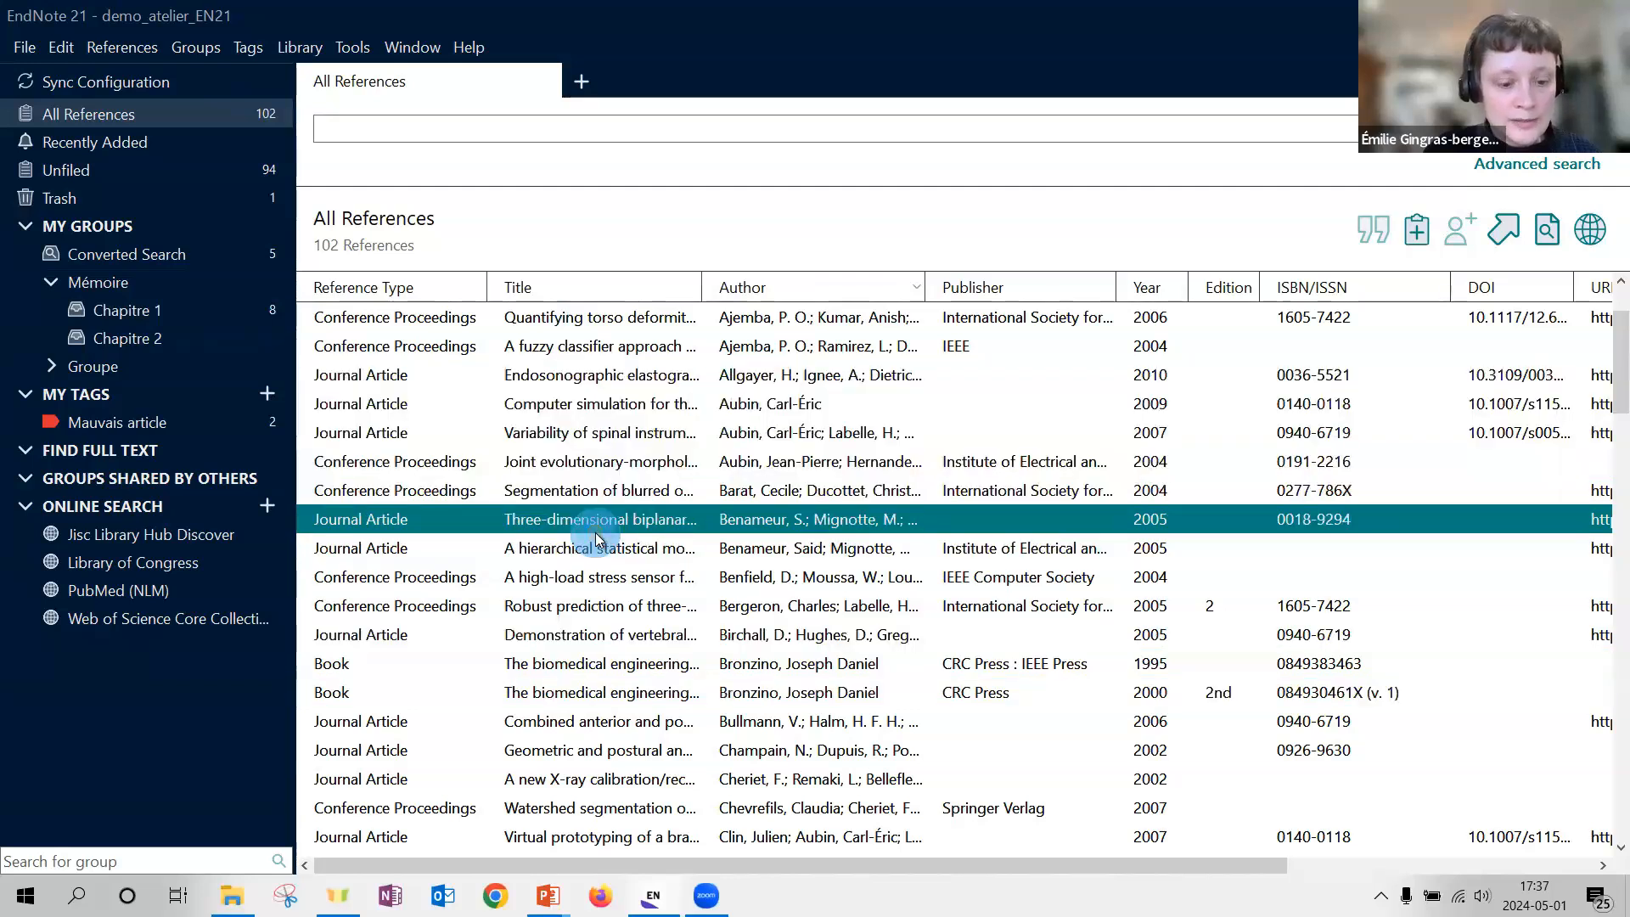
click(154, 310)
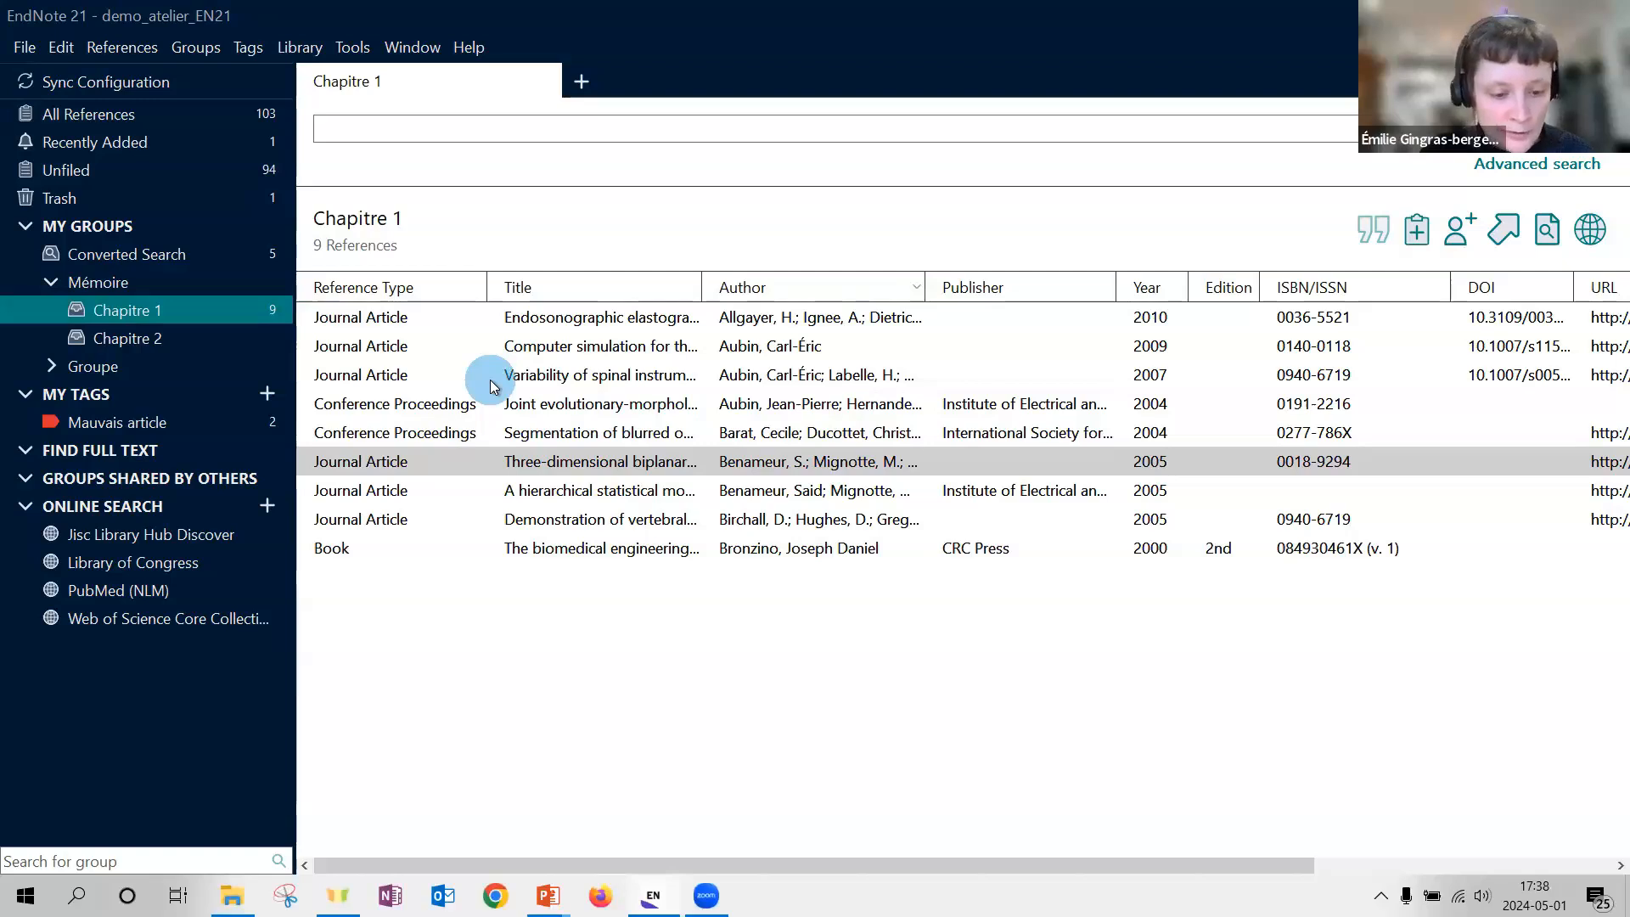
click(220, 119)
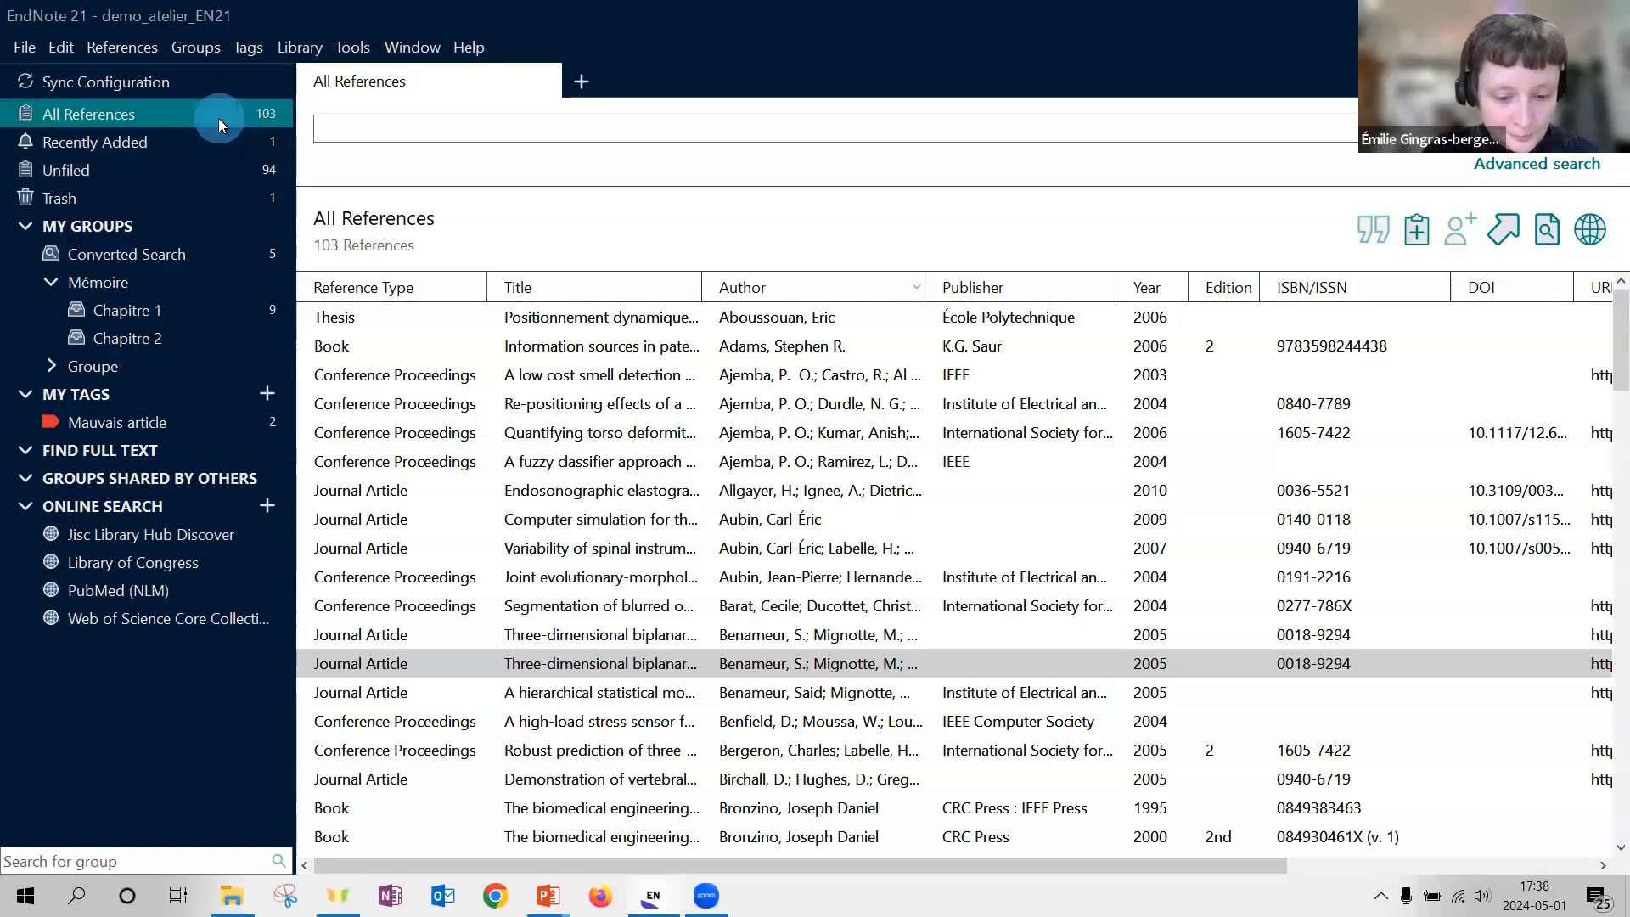
click(164, 312)
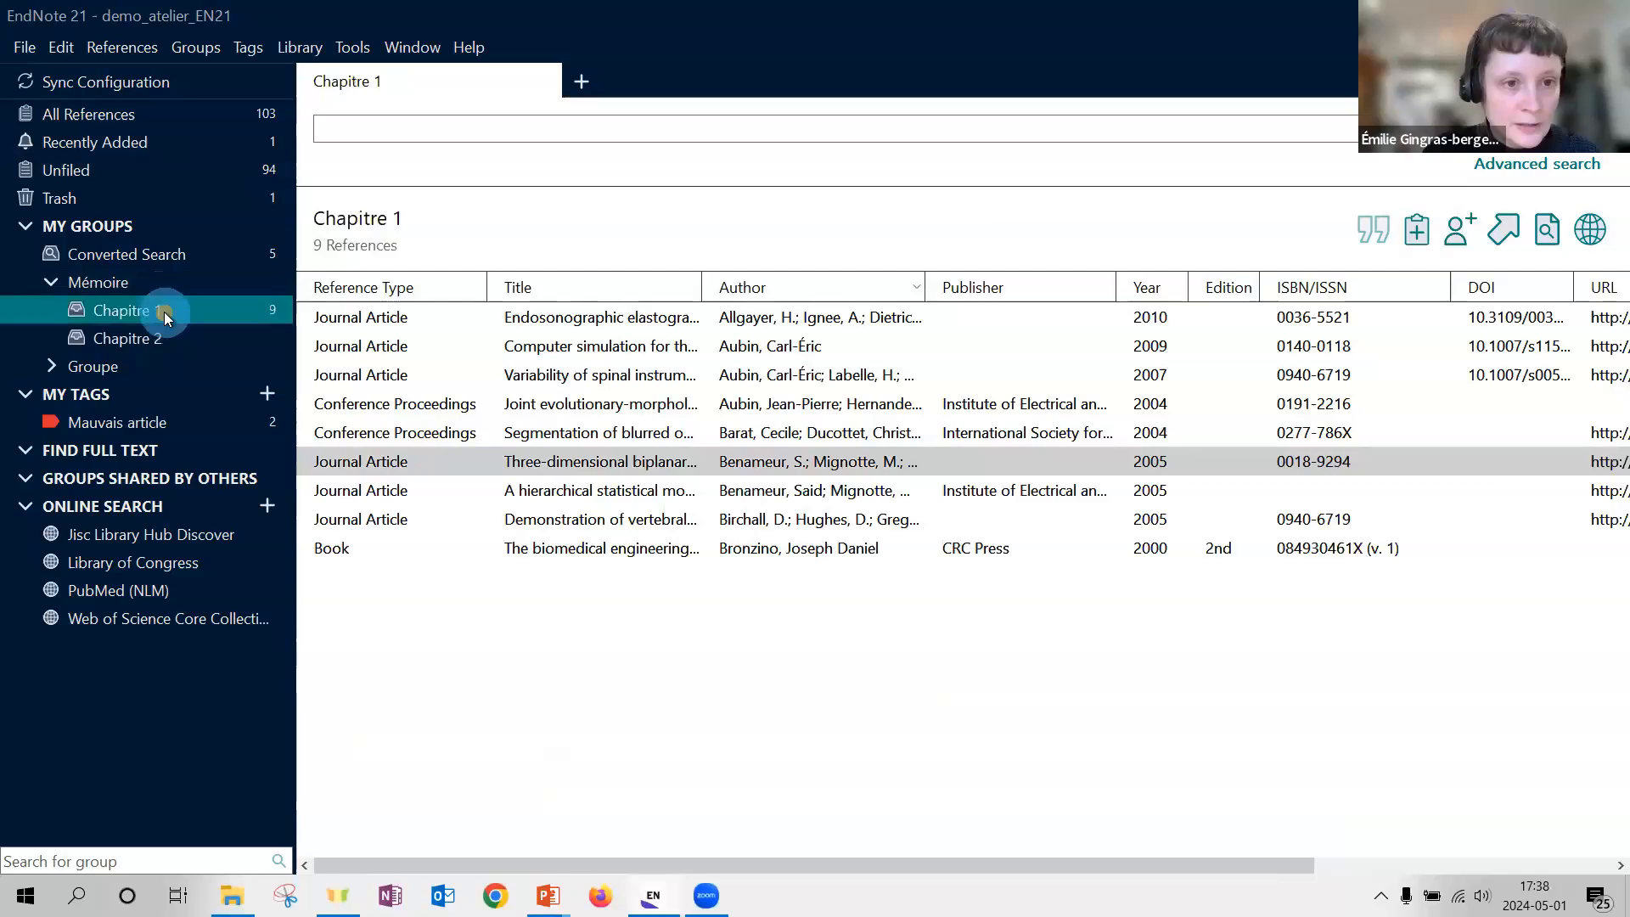
- Remove the "Three-dimensional biplanar" article from the Chapitre 1 group
click(585, 490)
click(592, 466)
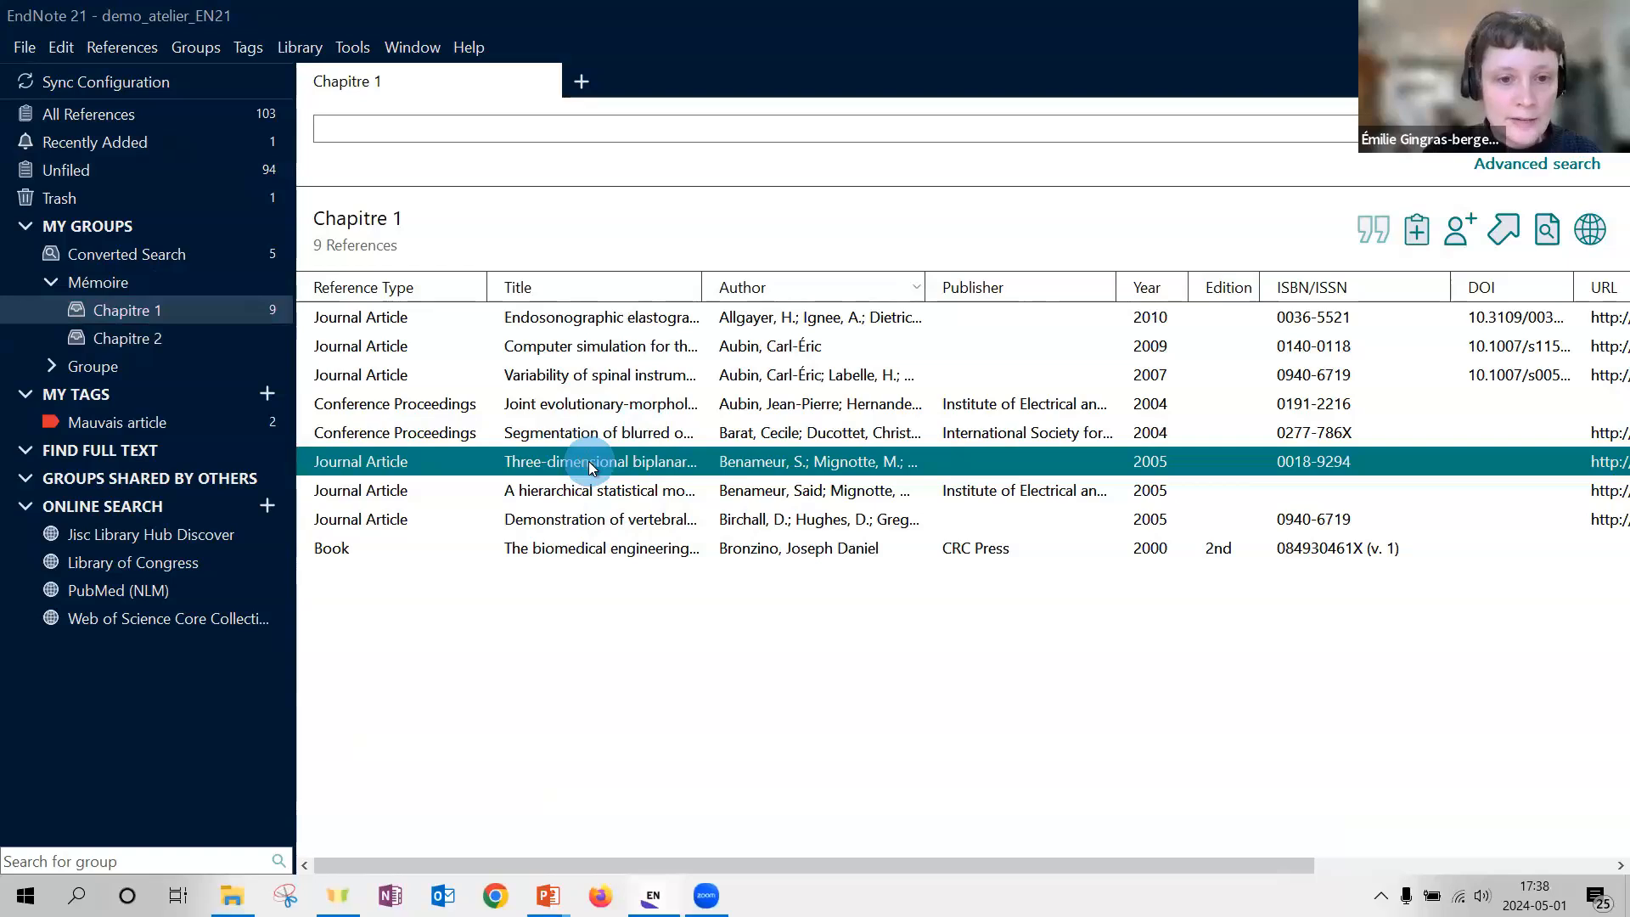
key(Delete)
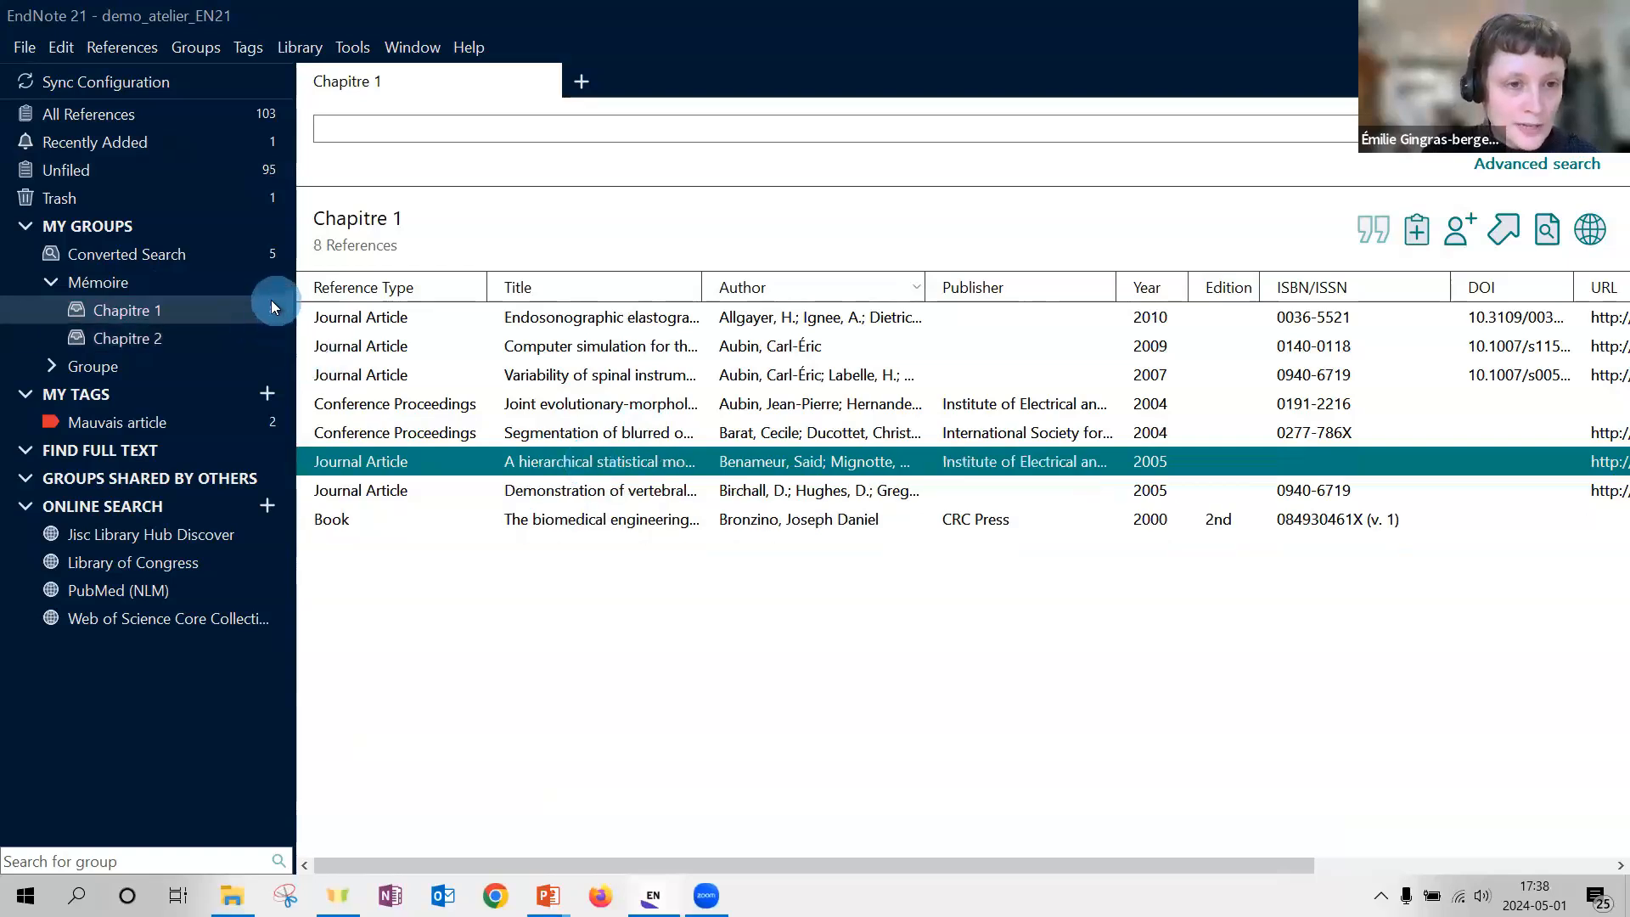
- Move the first of the two duplicate "Three-dimensional biplanar" articles in All References to the trash
click(262, 116)
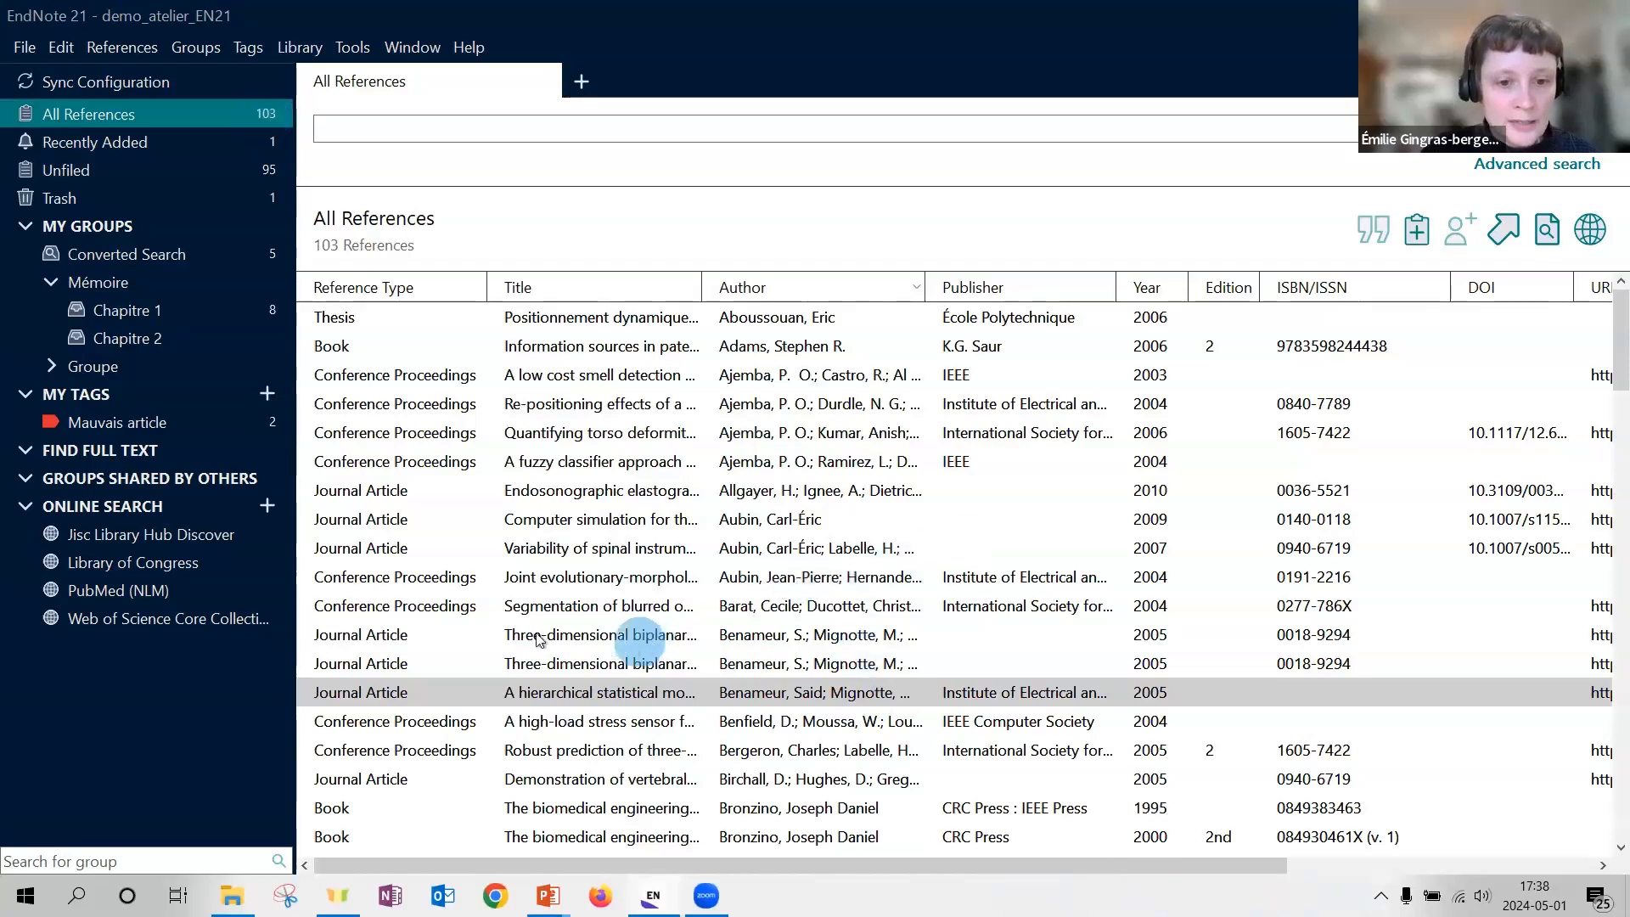
click(600, 637)
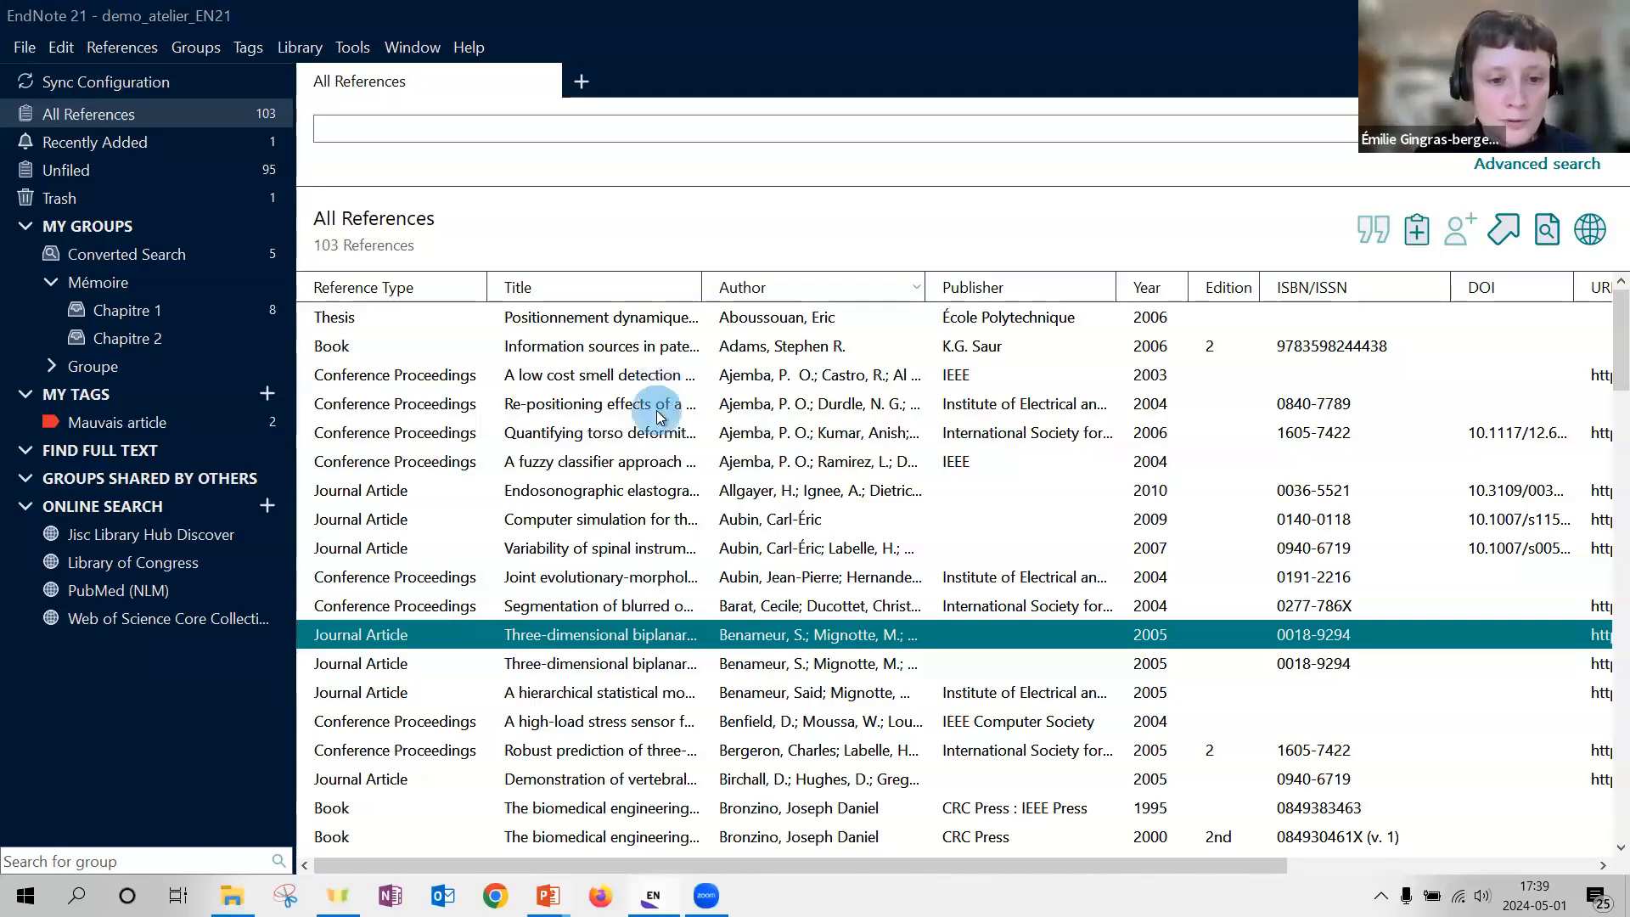
right_click(598, 639)
mouse_move(812, 196)
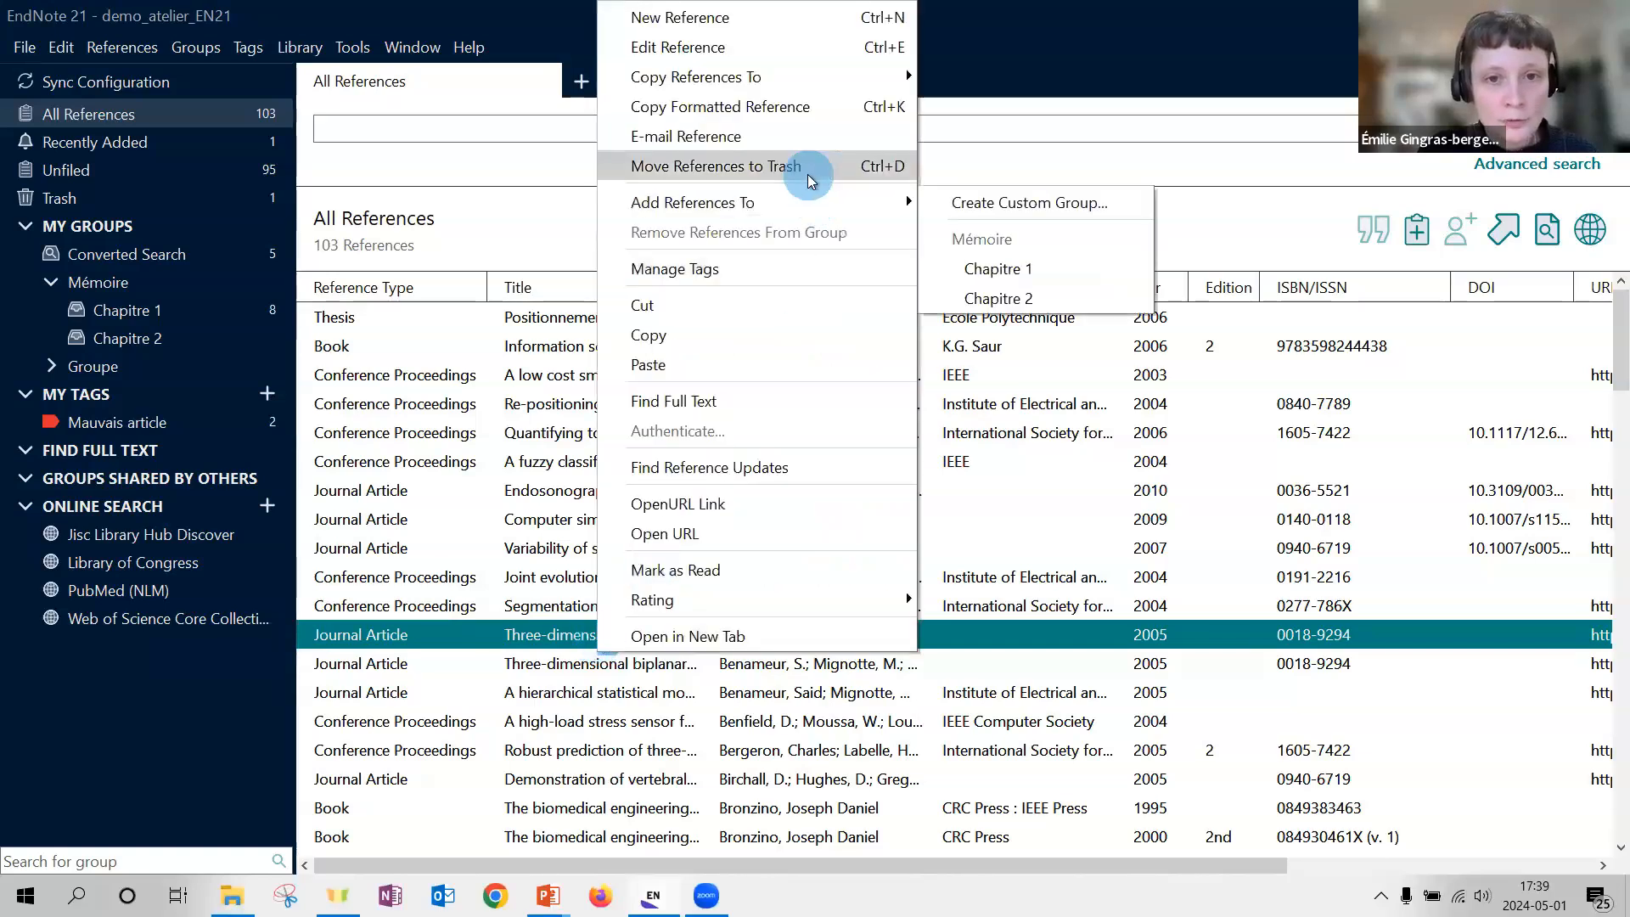
click(748, 166)
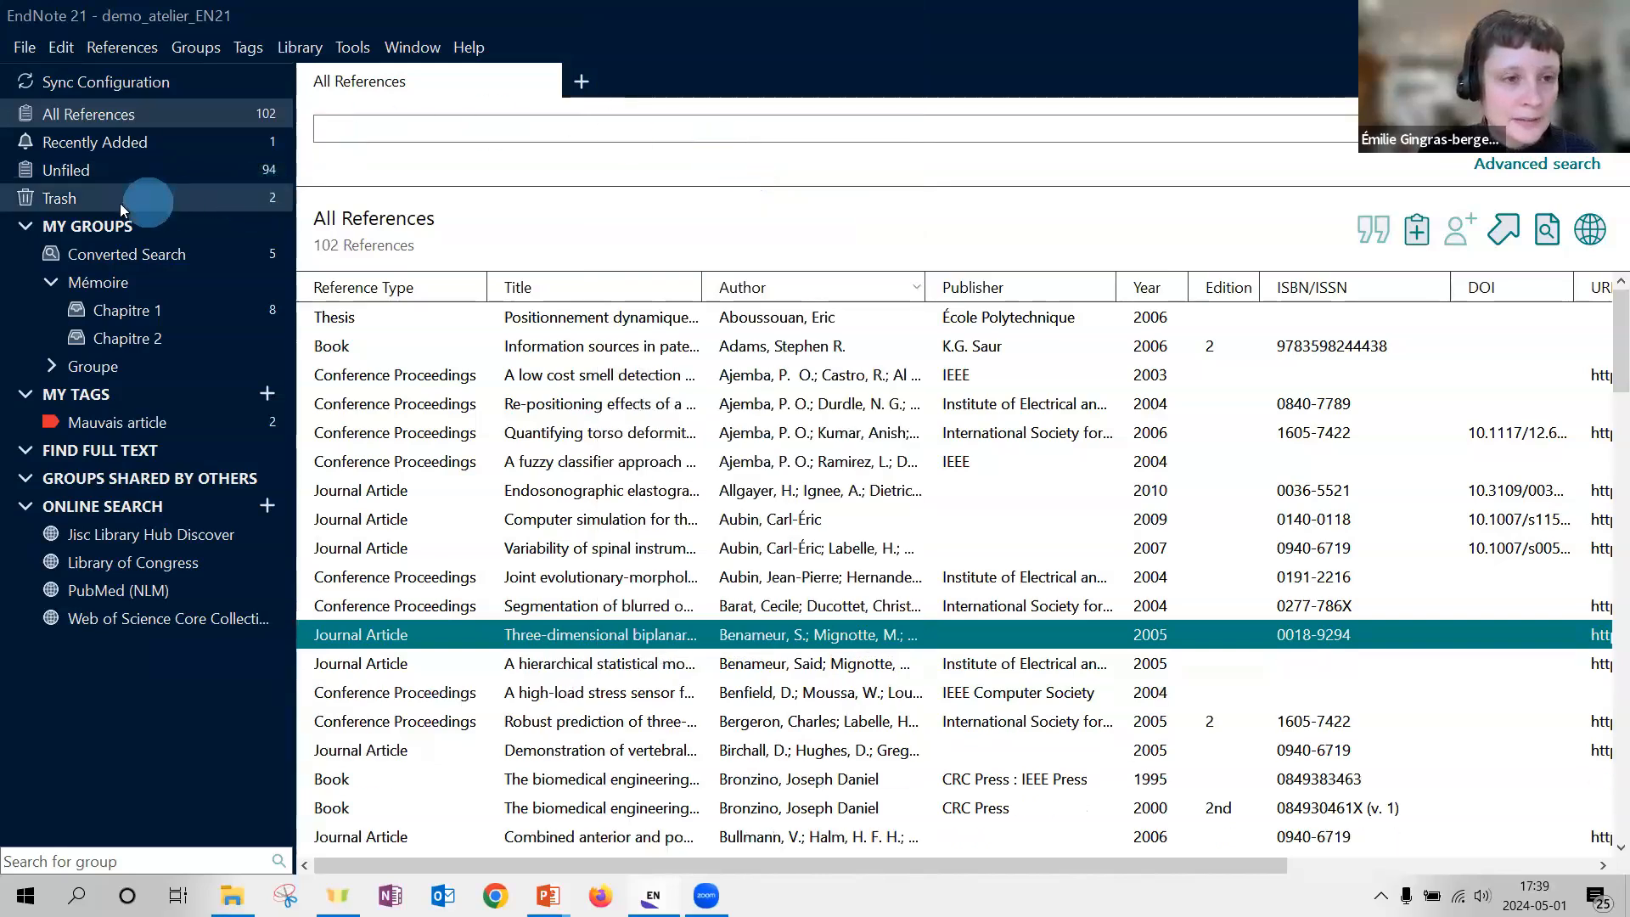
- Restore the 2004 "Biomechanical modelling" article from the trash to the library
click(73, 197)
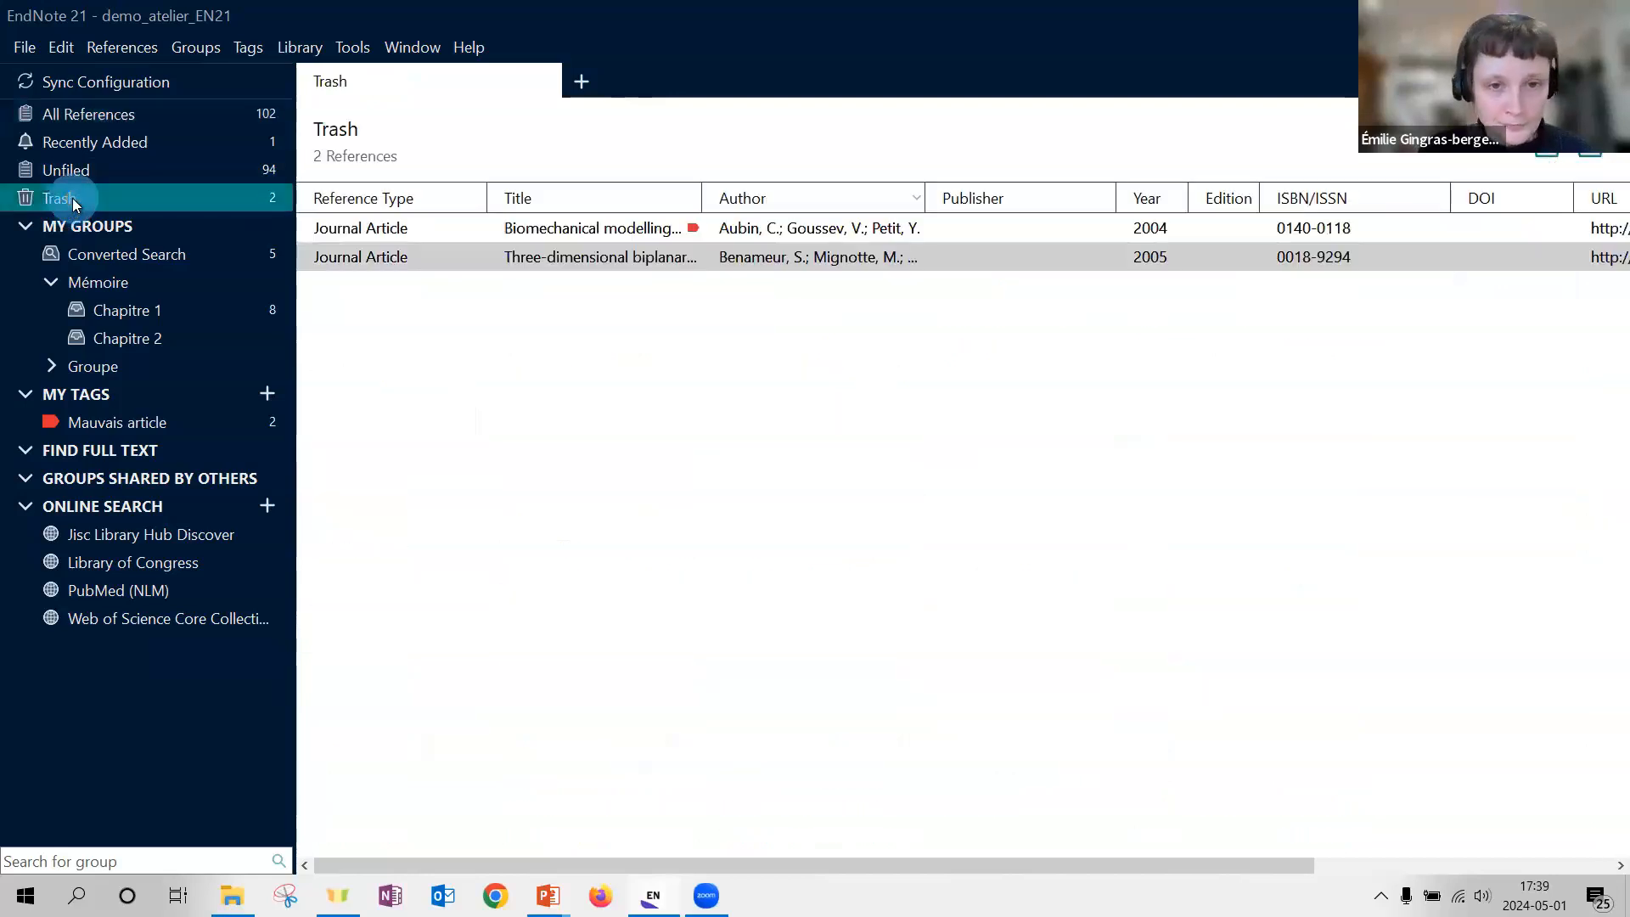
click(617, 231)
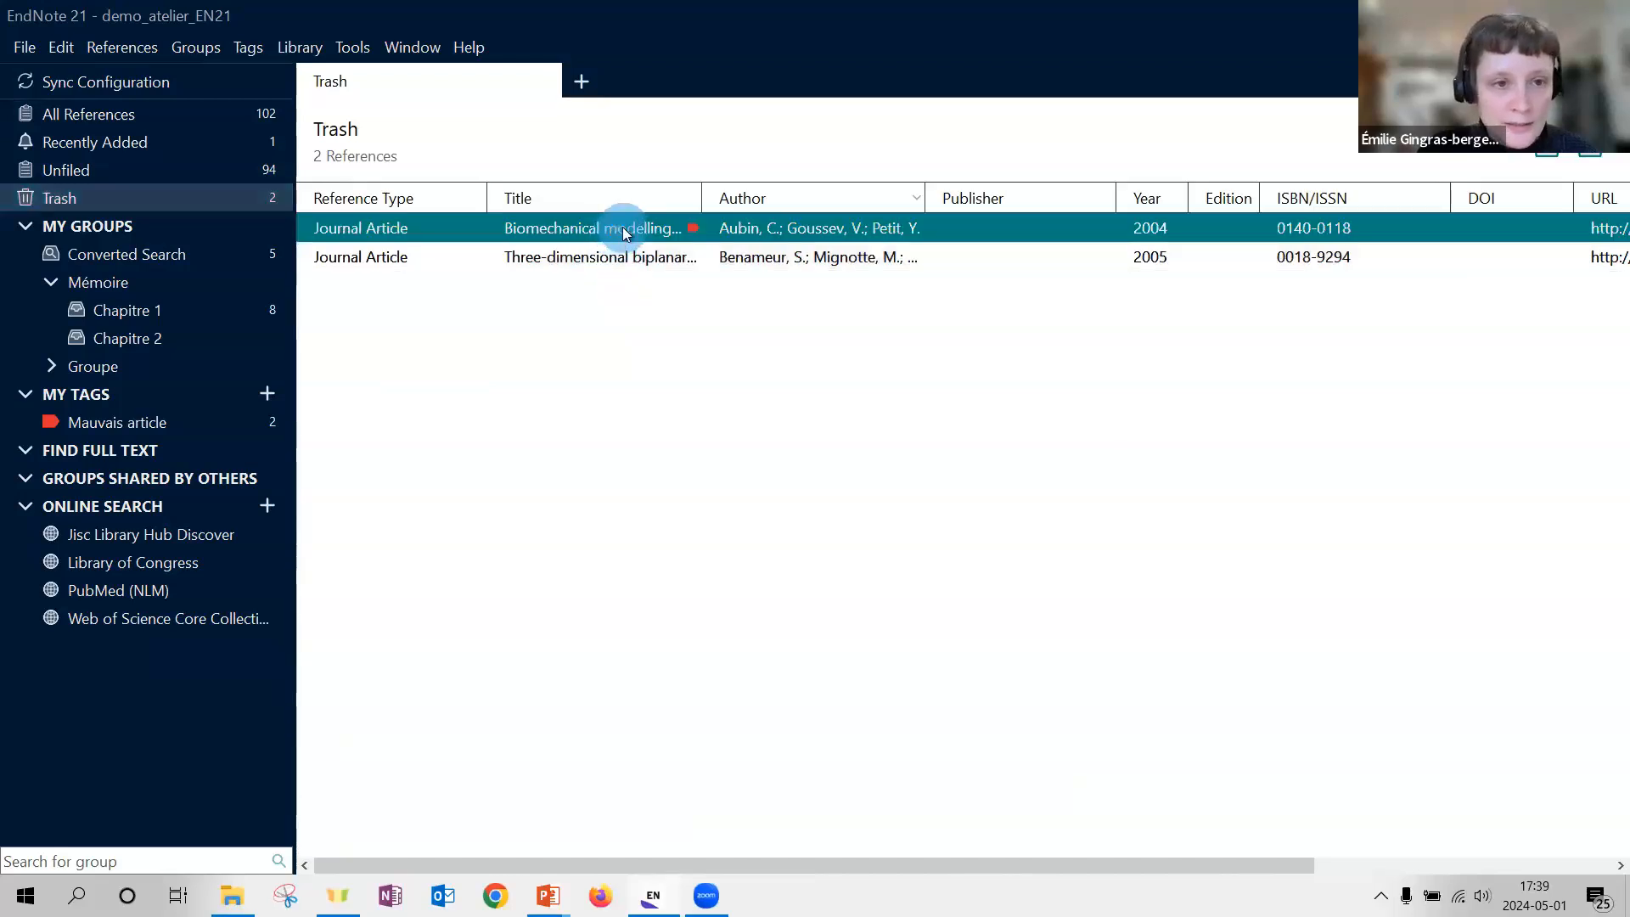
right_click(624, 234)
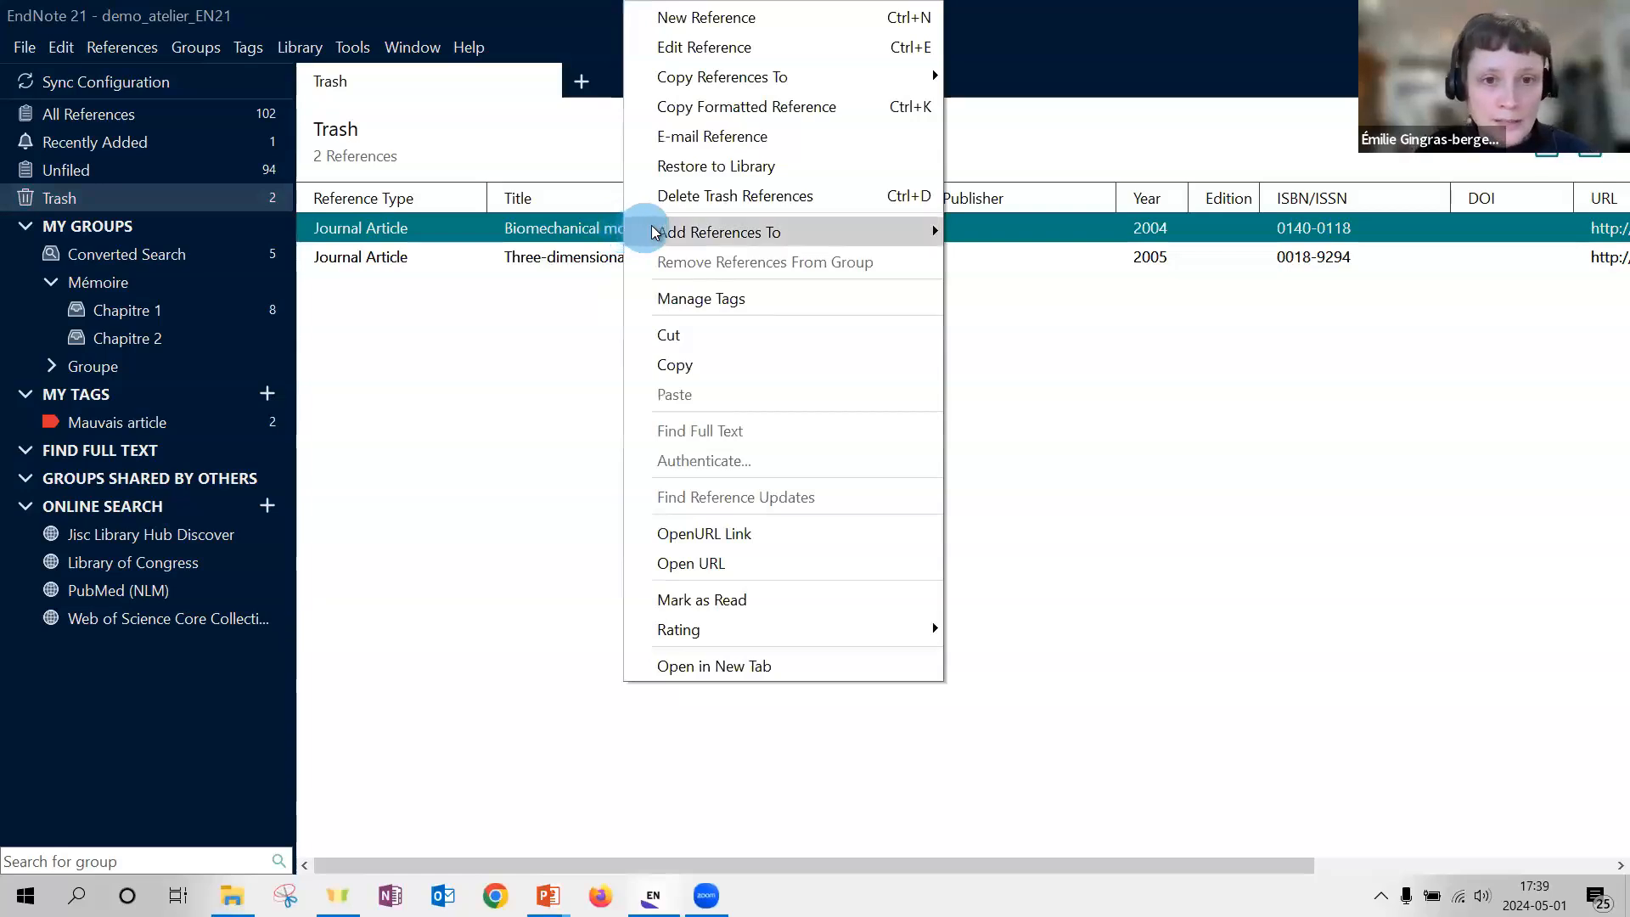
click(699, 167)
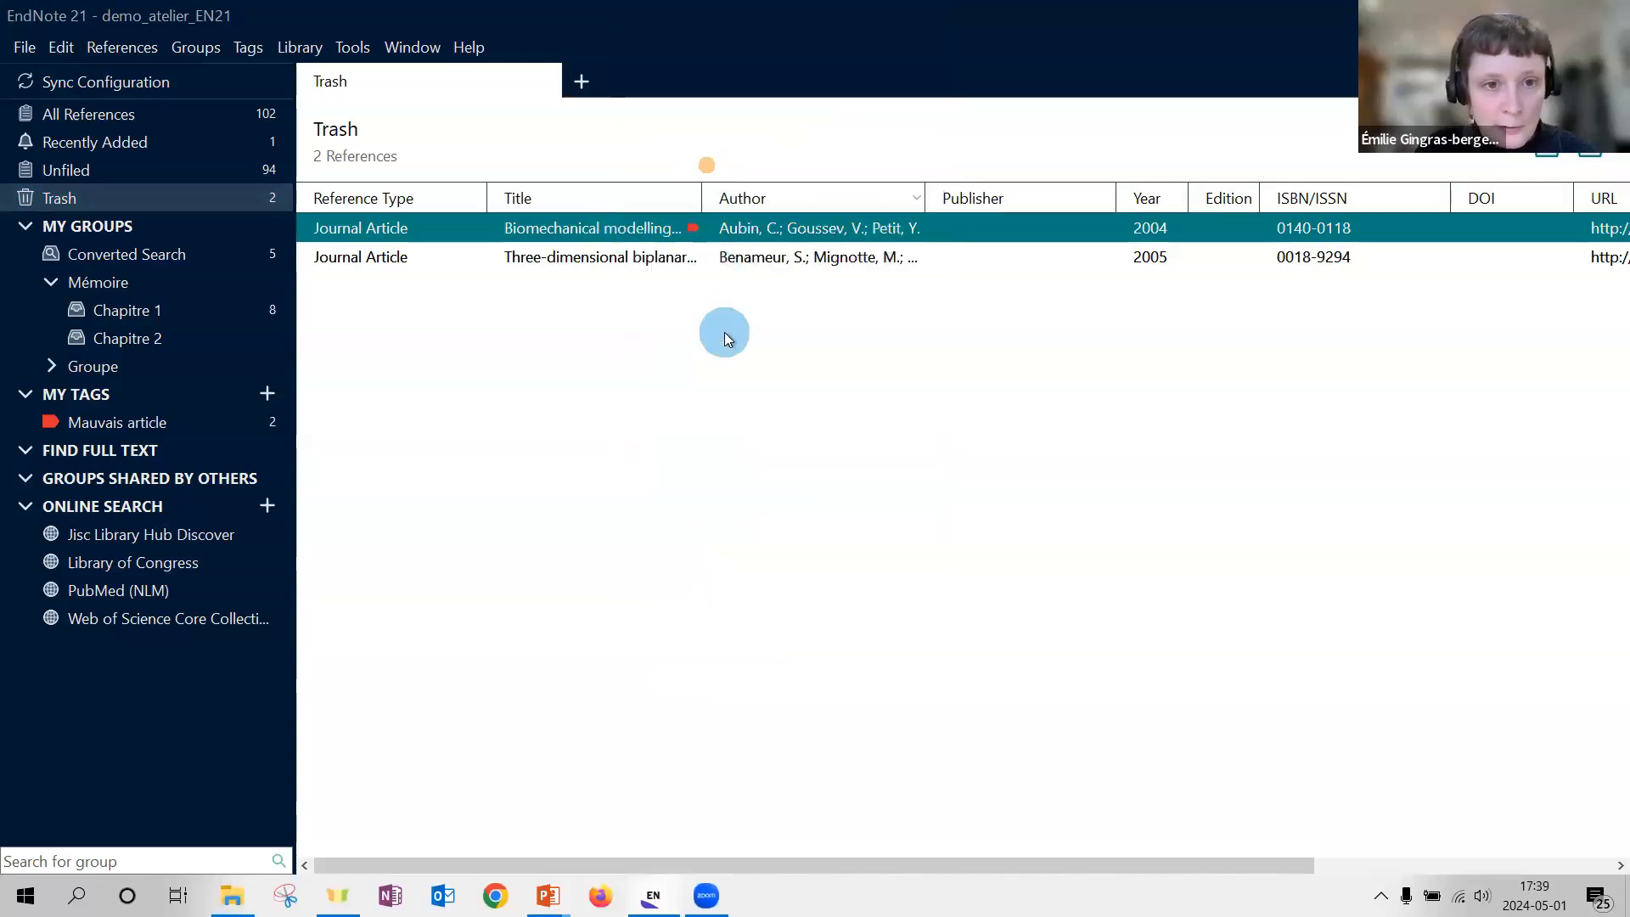
- View All References, the references listed under My Tags, and those tagged Mauvais article
click(254, 112)
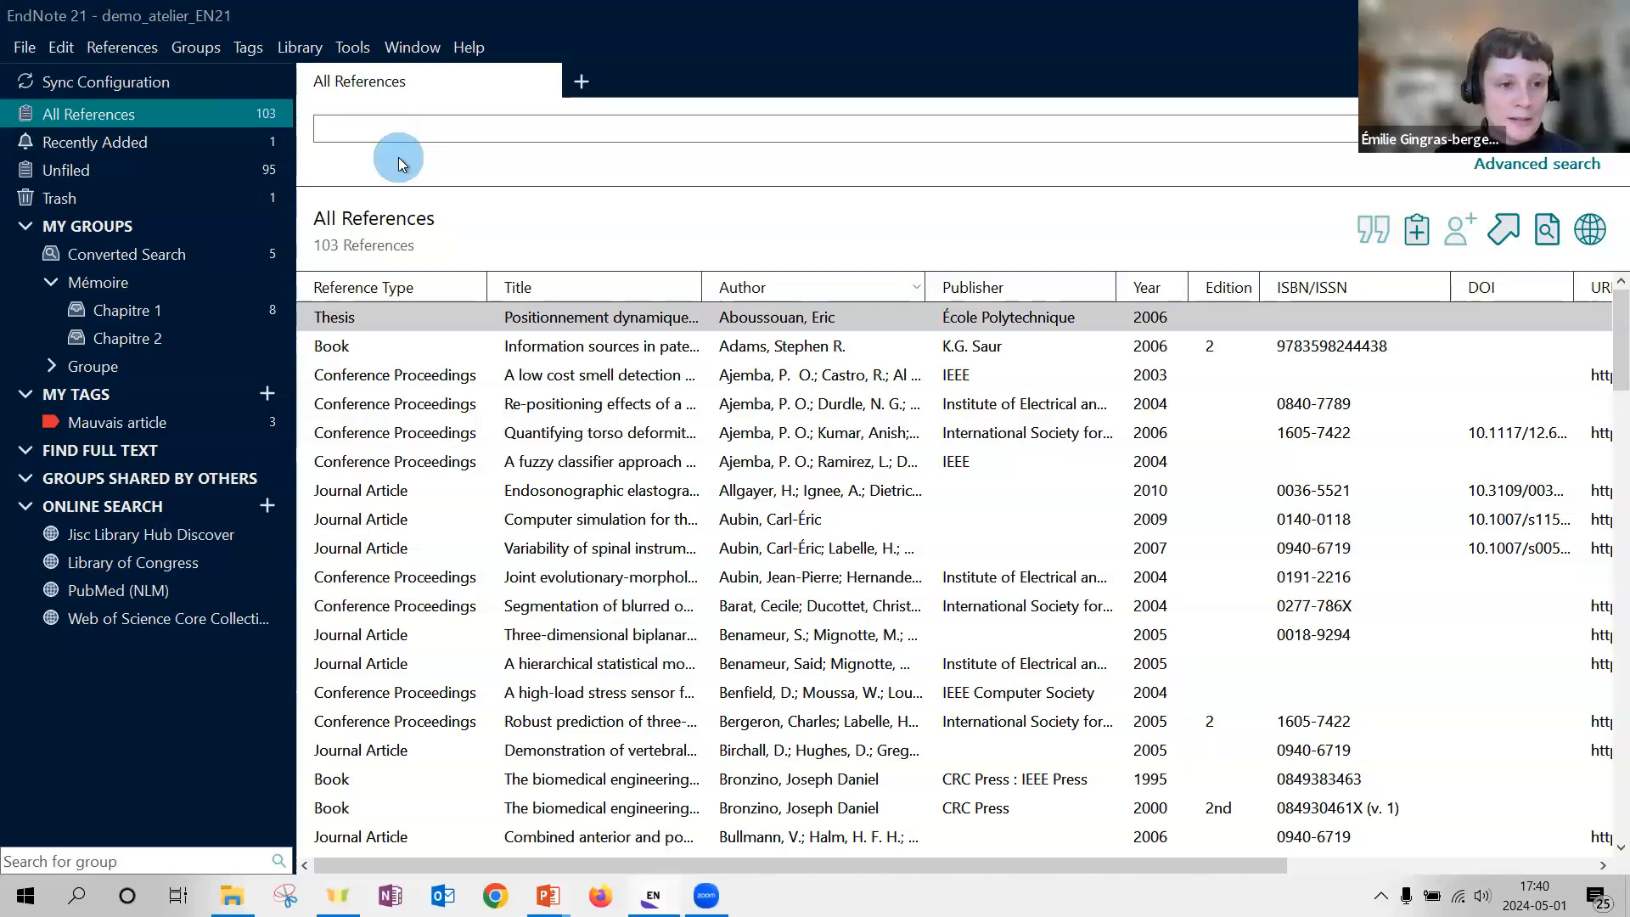
click(152, 406)
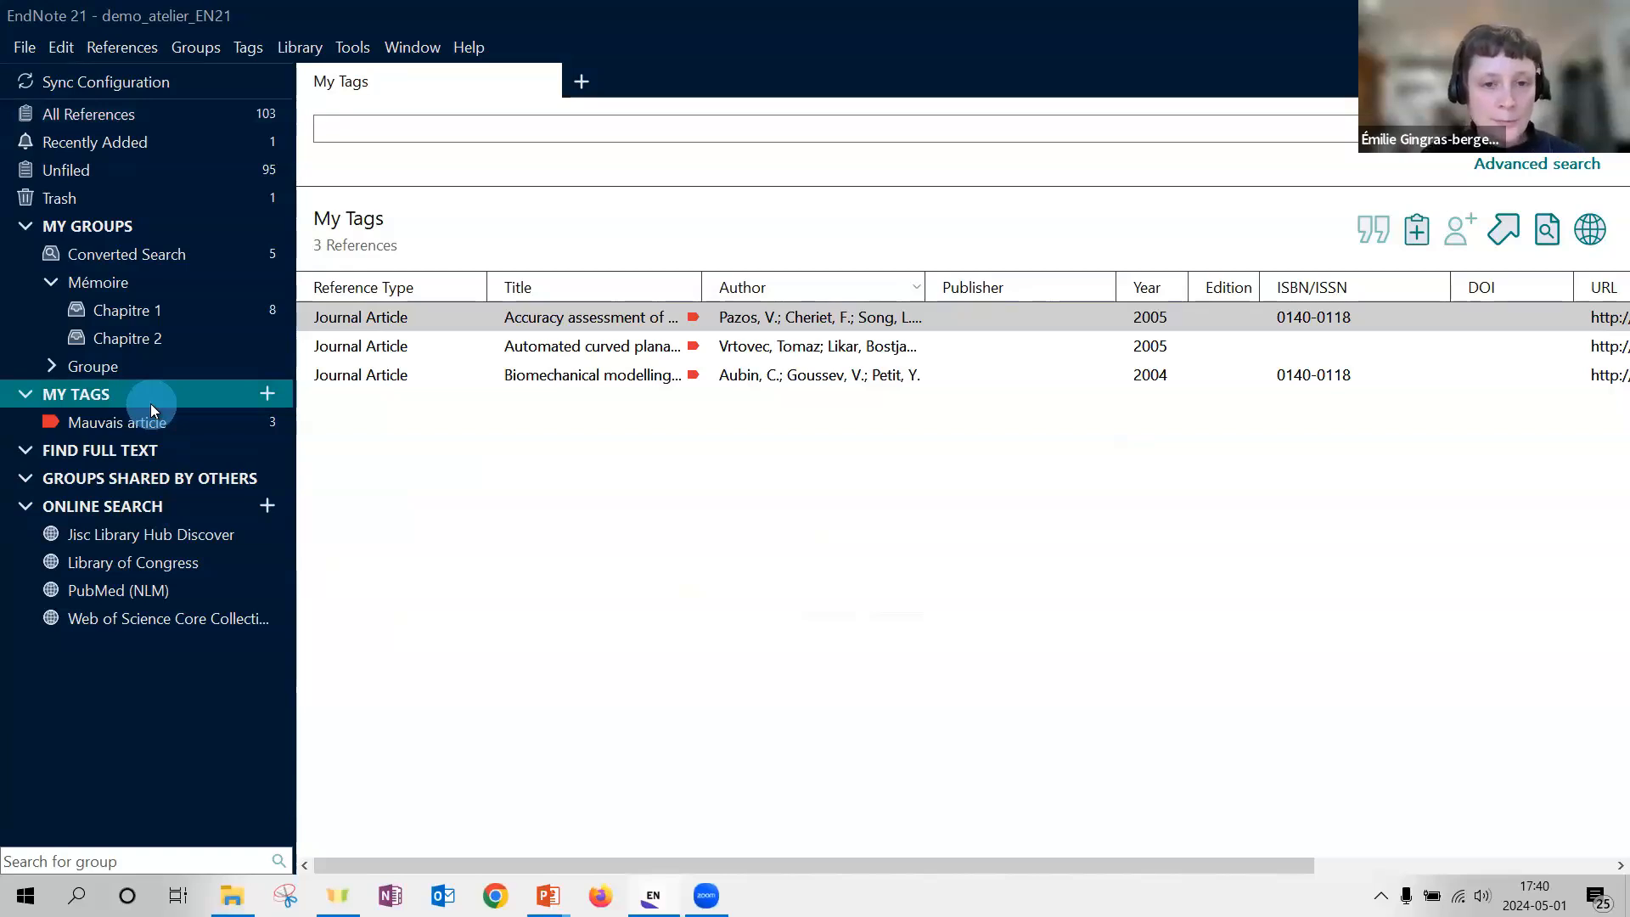
click(140, 426)
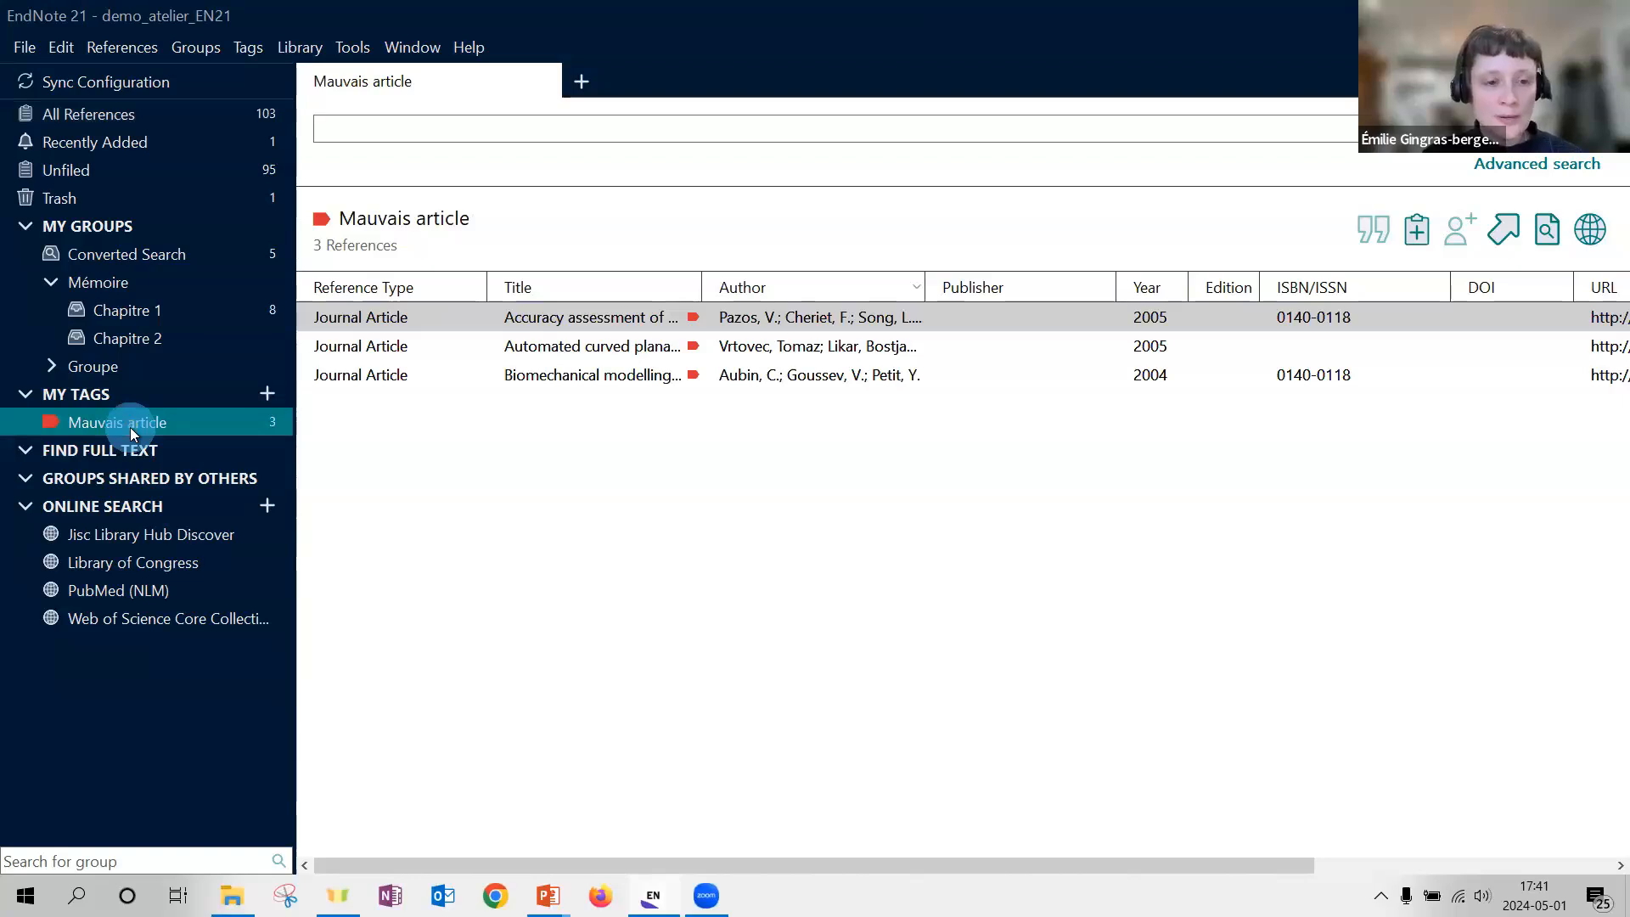
- Assign the Mauvais article tag to the 2009 "Aggregation of magnetic" article with ISSN 0021-8979
click(195, 114)
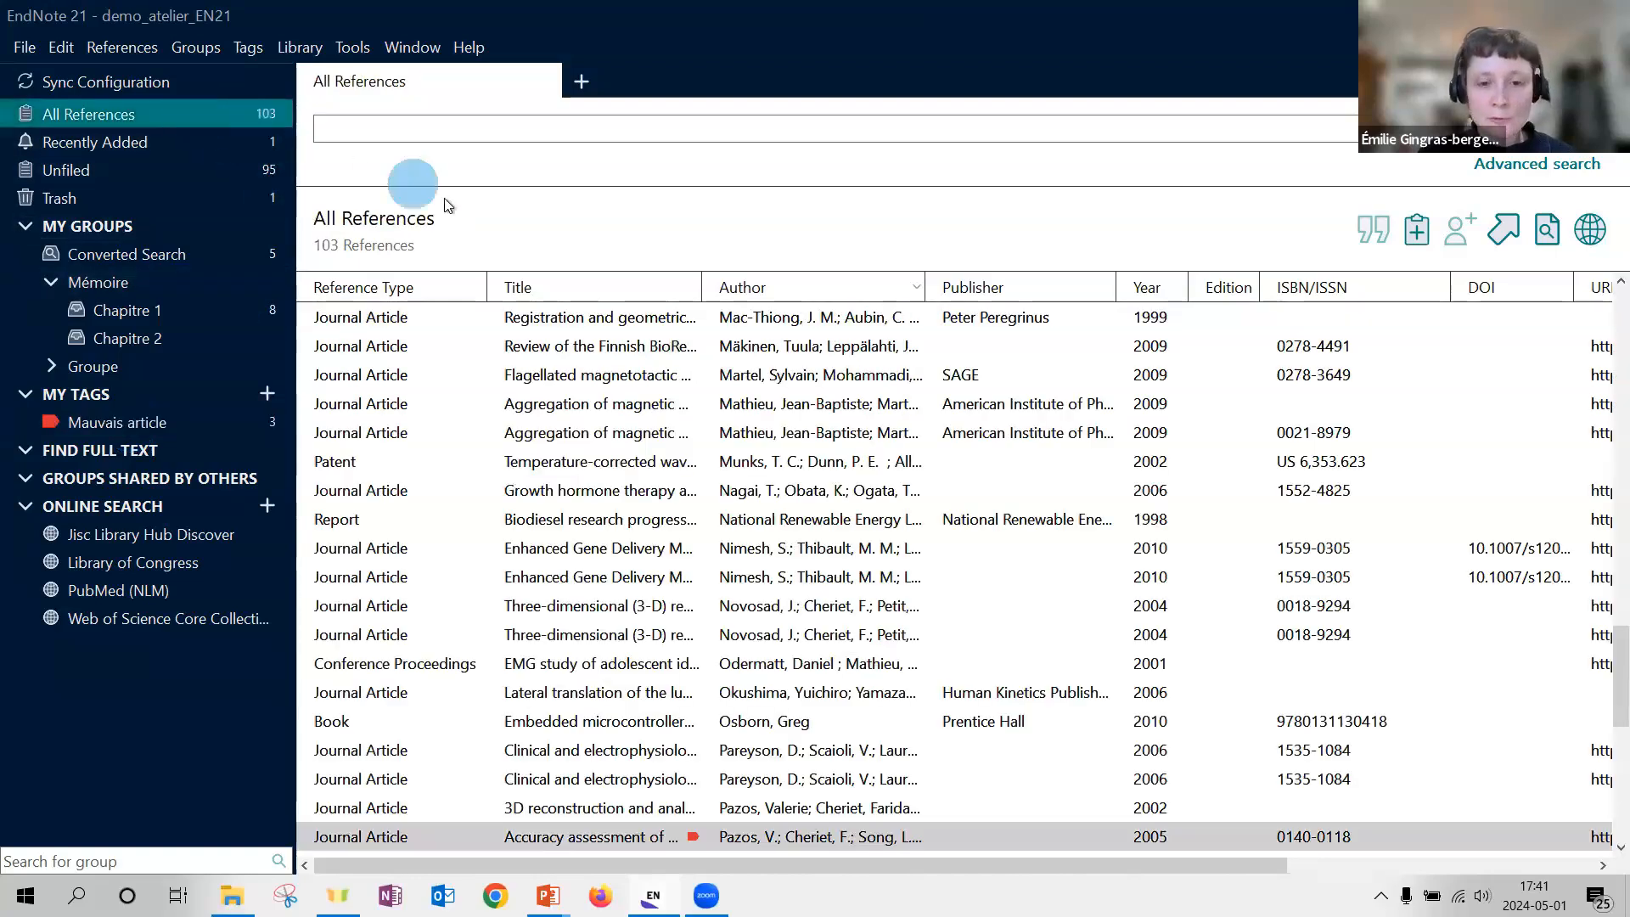
click(610, 432)
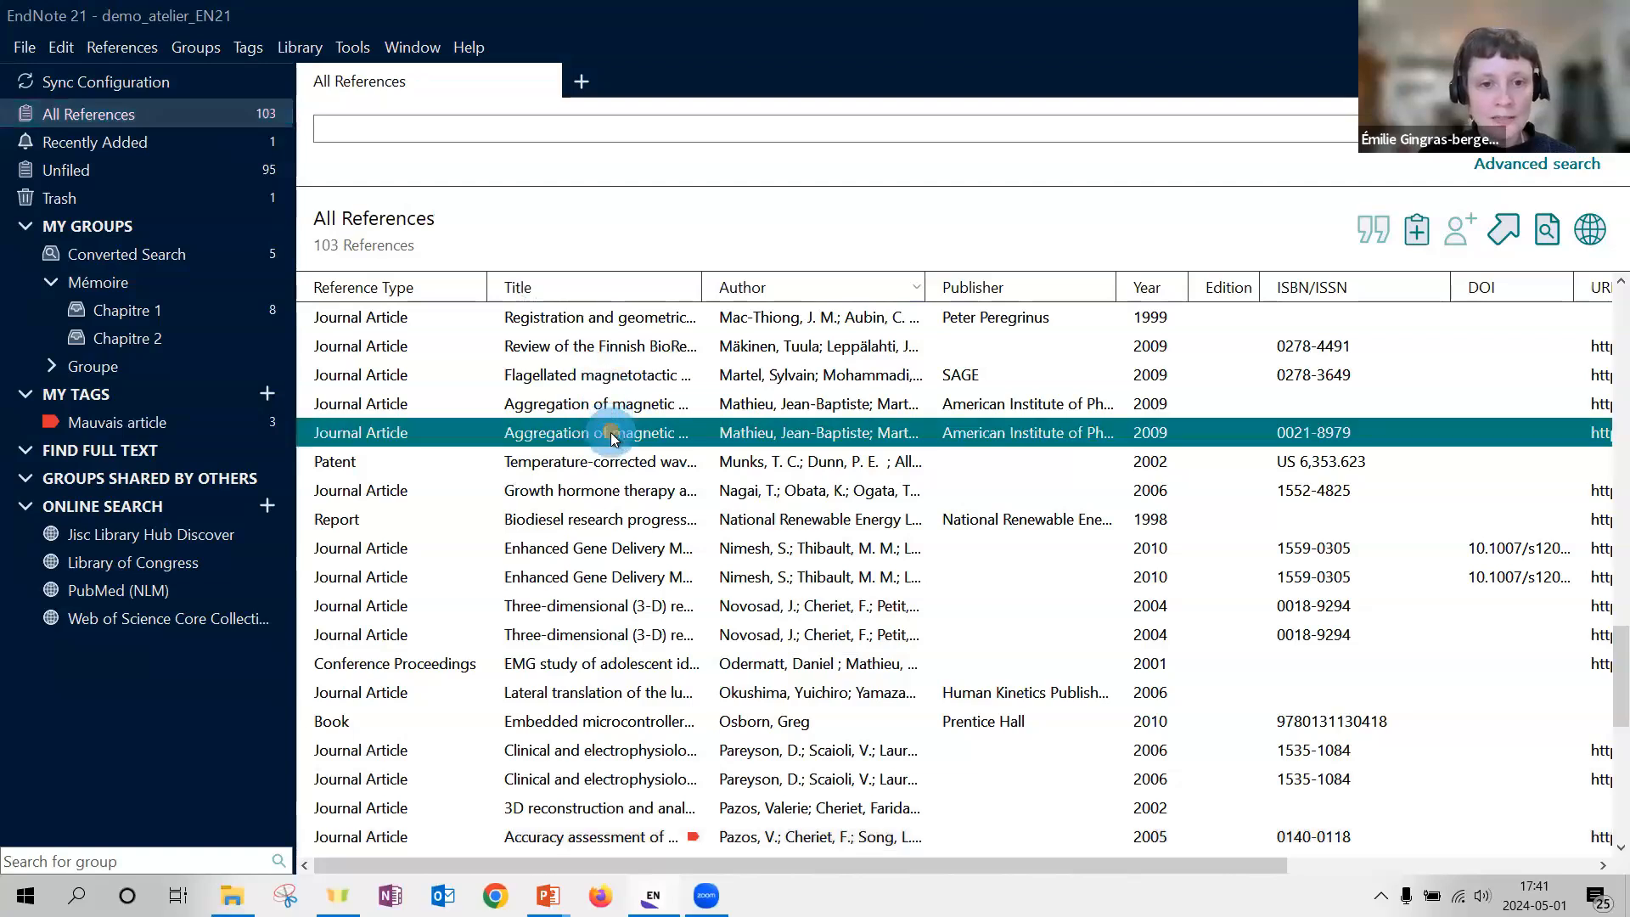
right_click(610, 432)
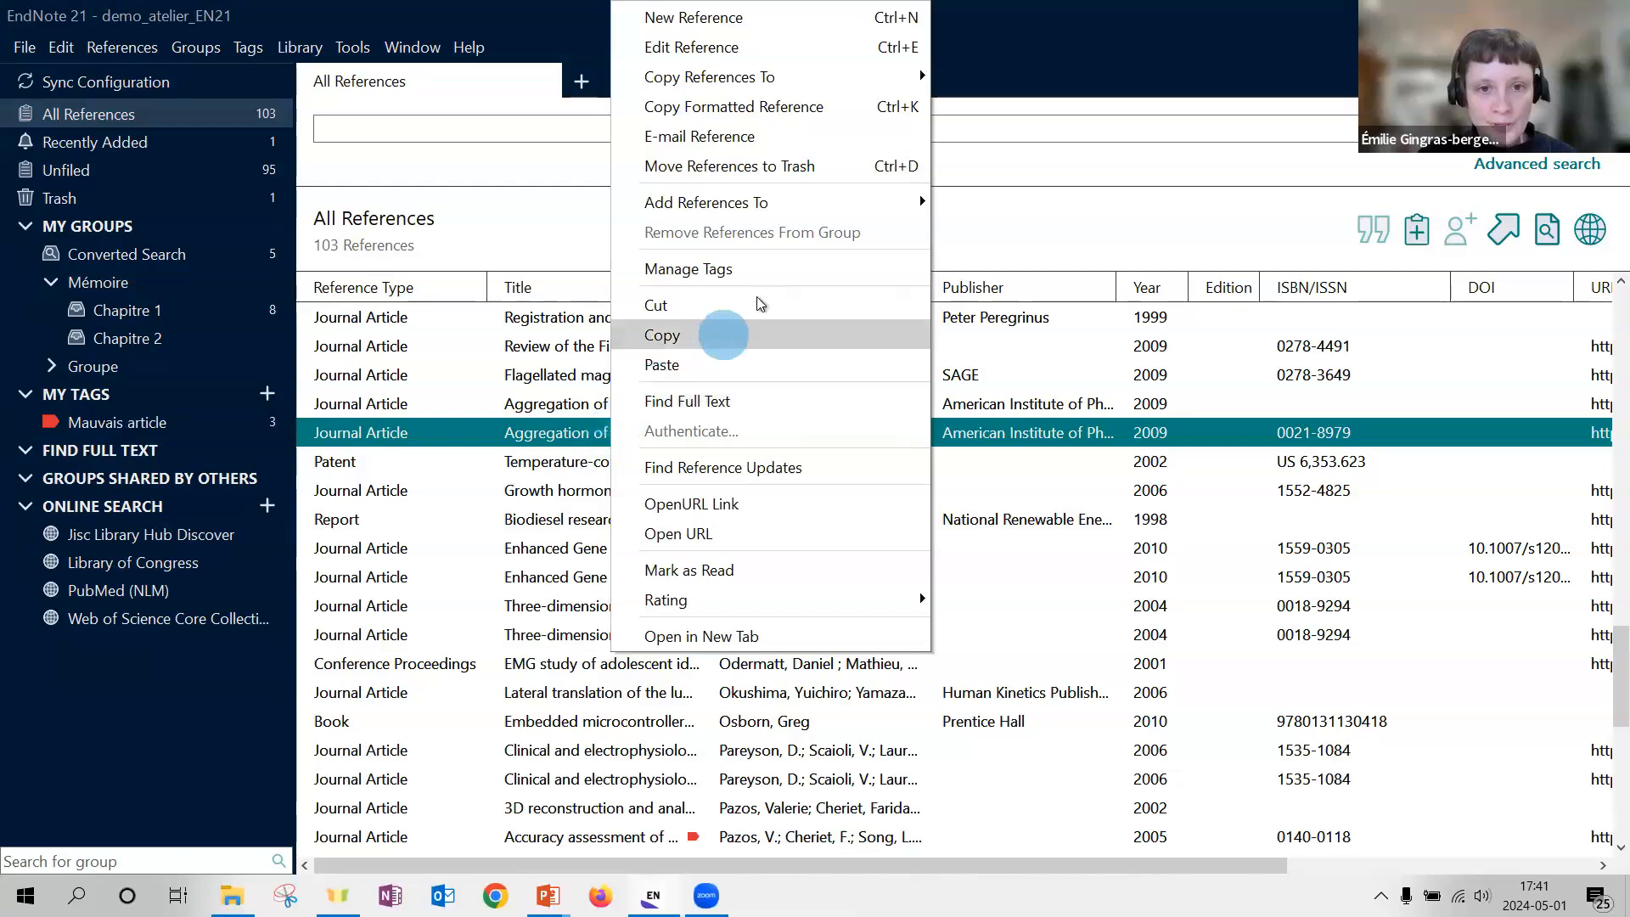
click(775, 270)
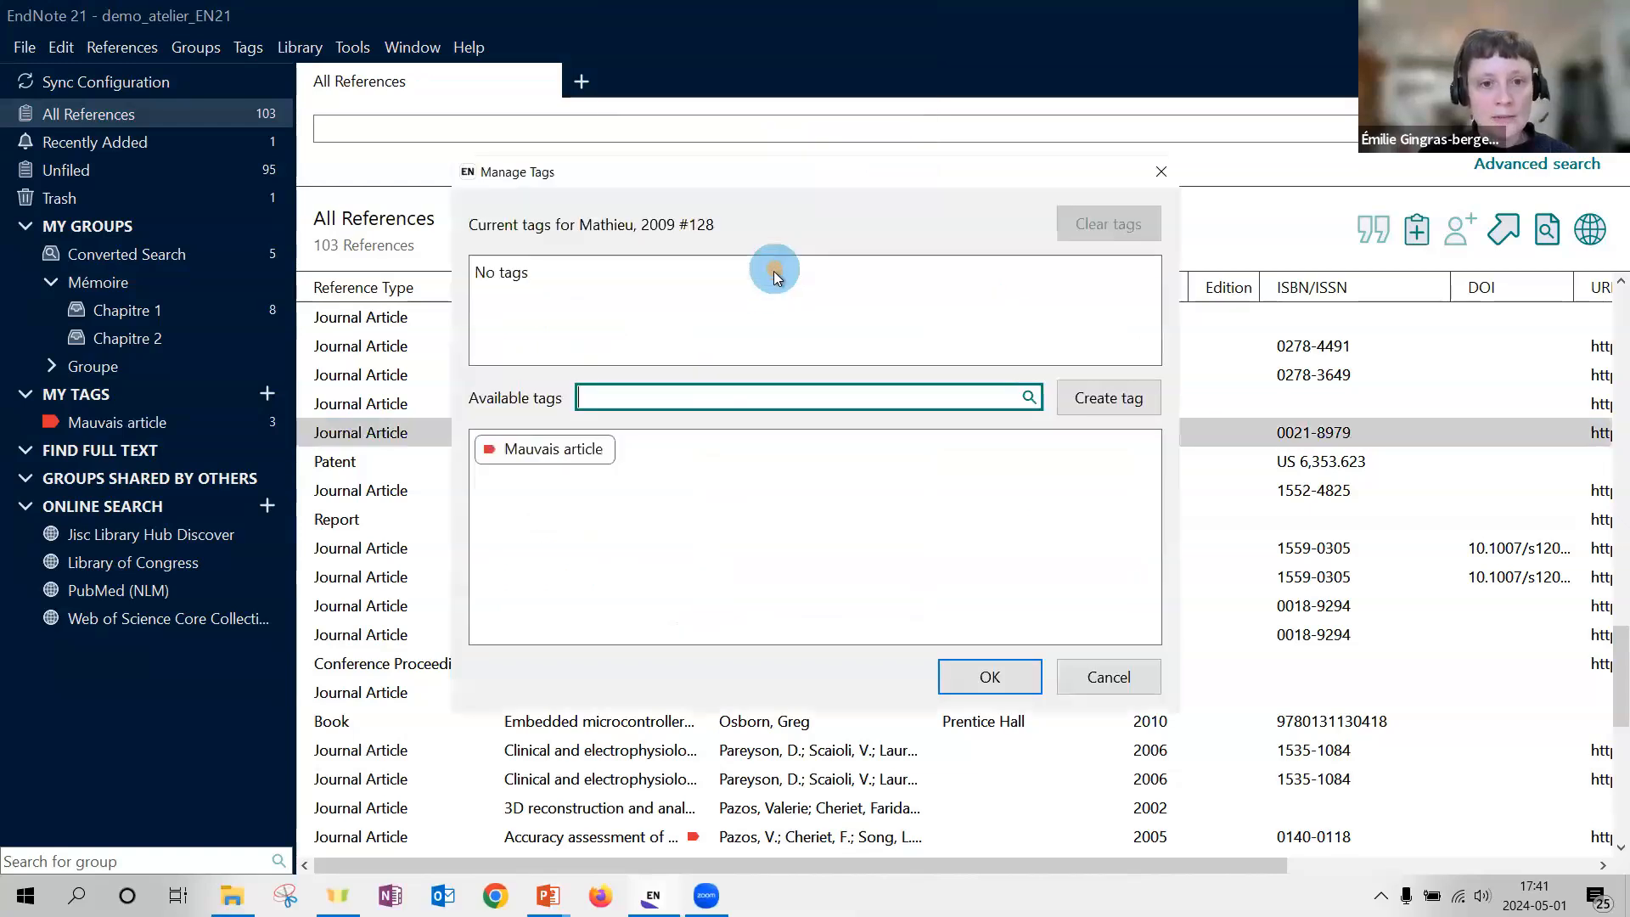
click(553, 450)
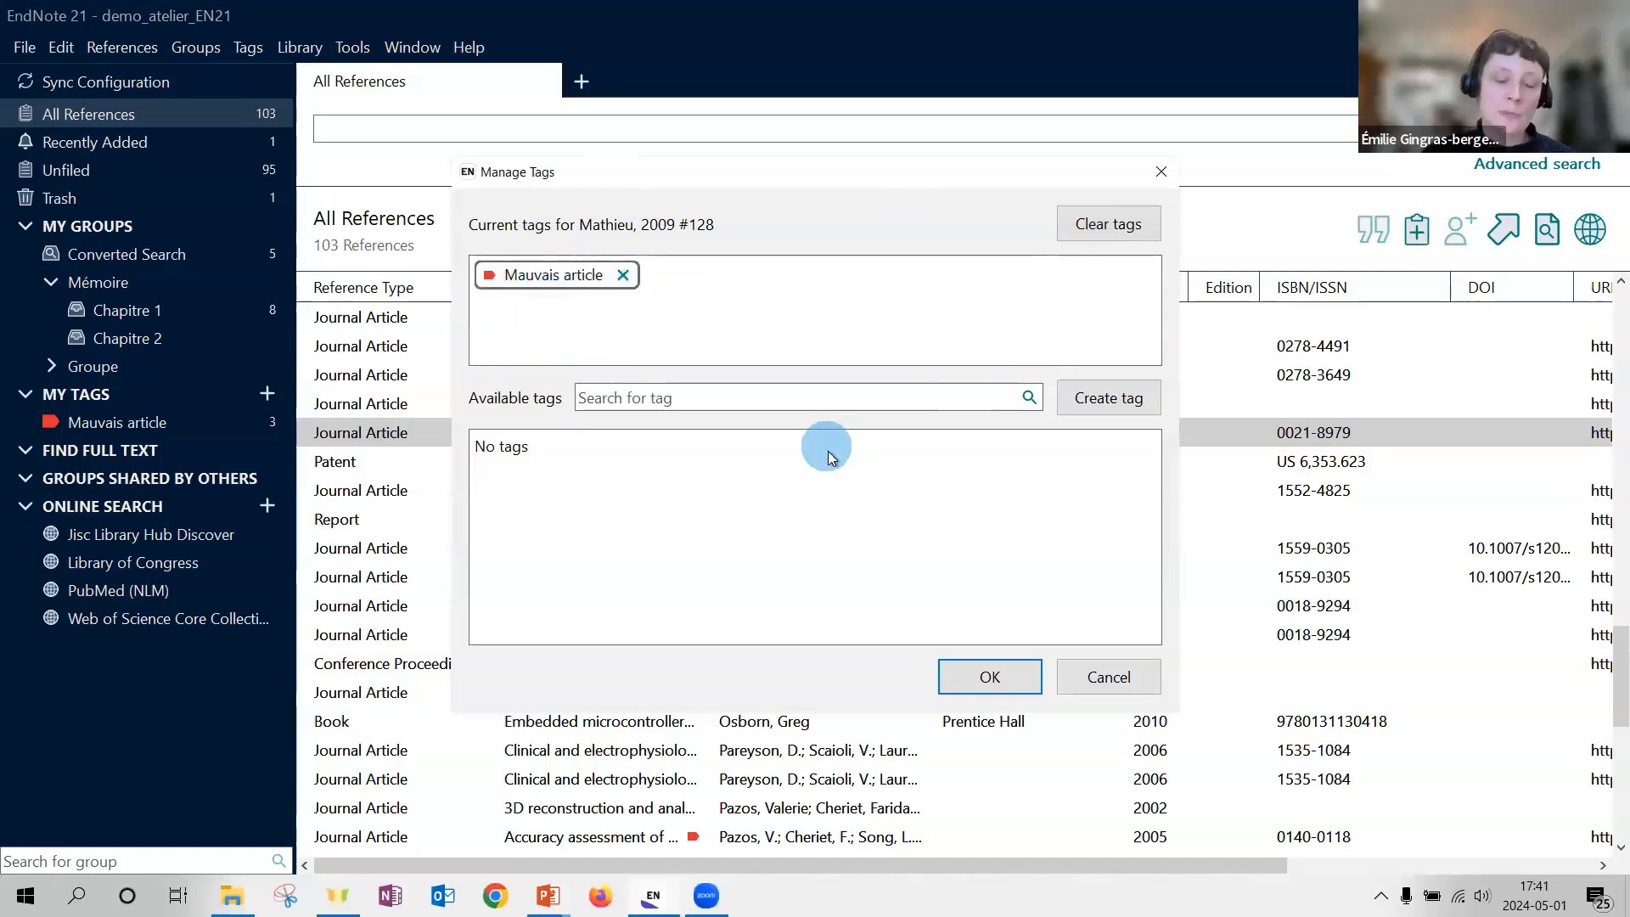
click(959, 672)
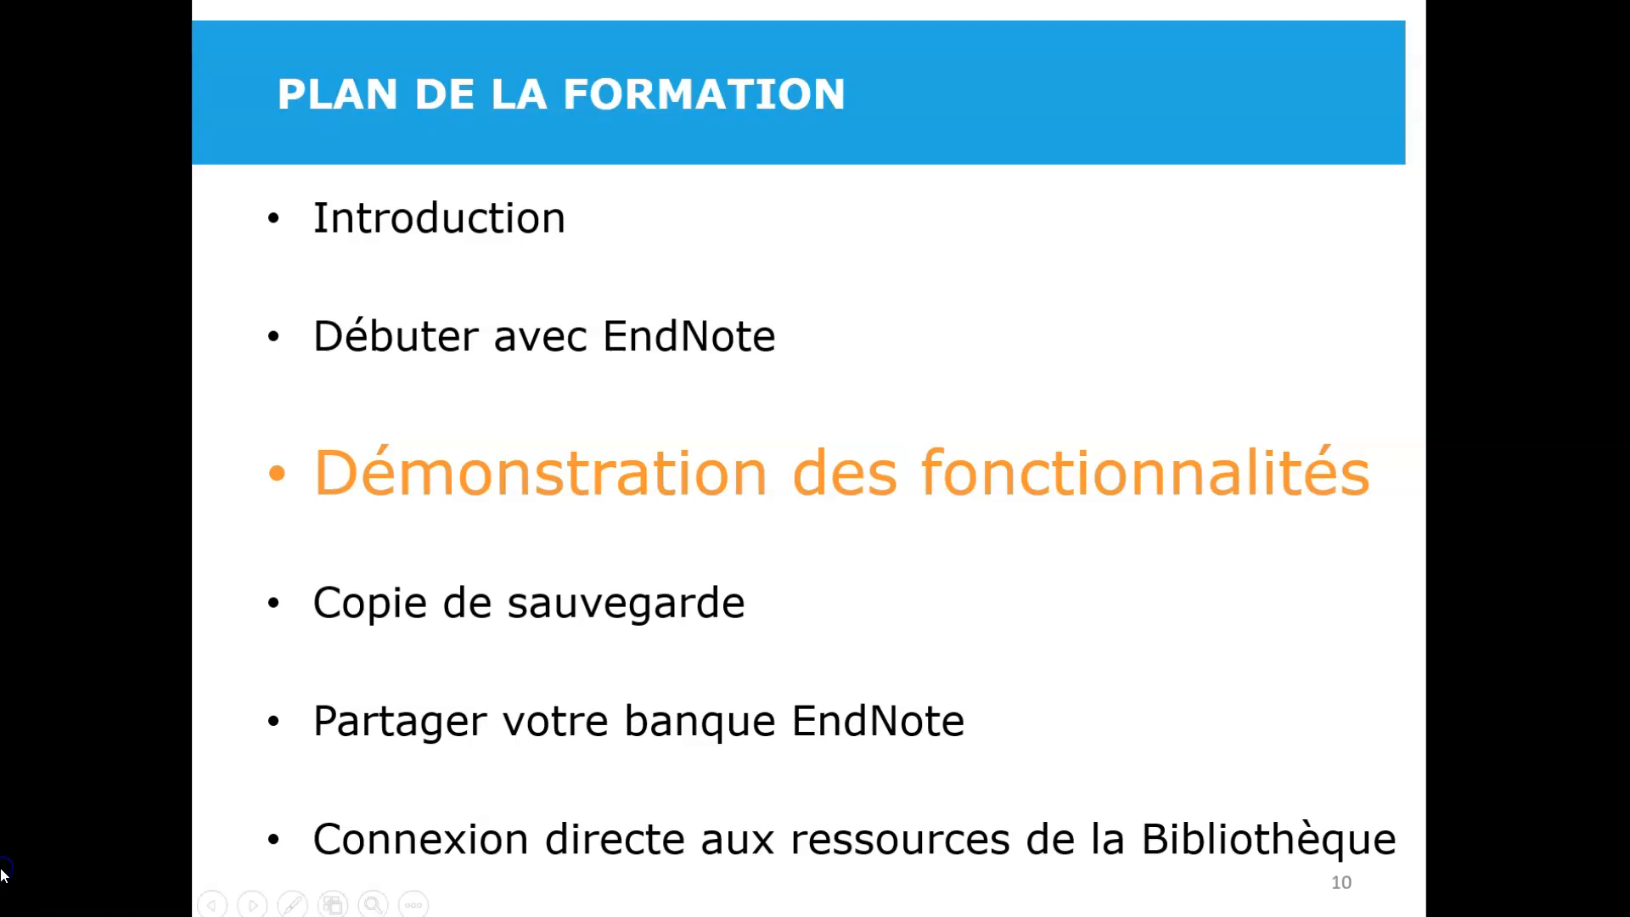
key(Right)
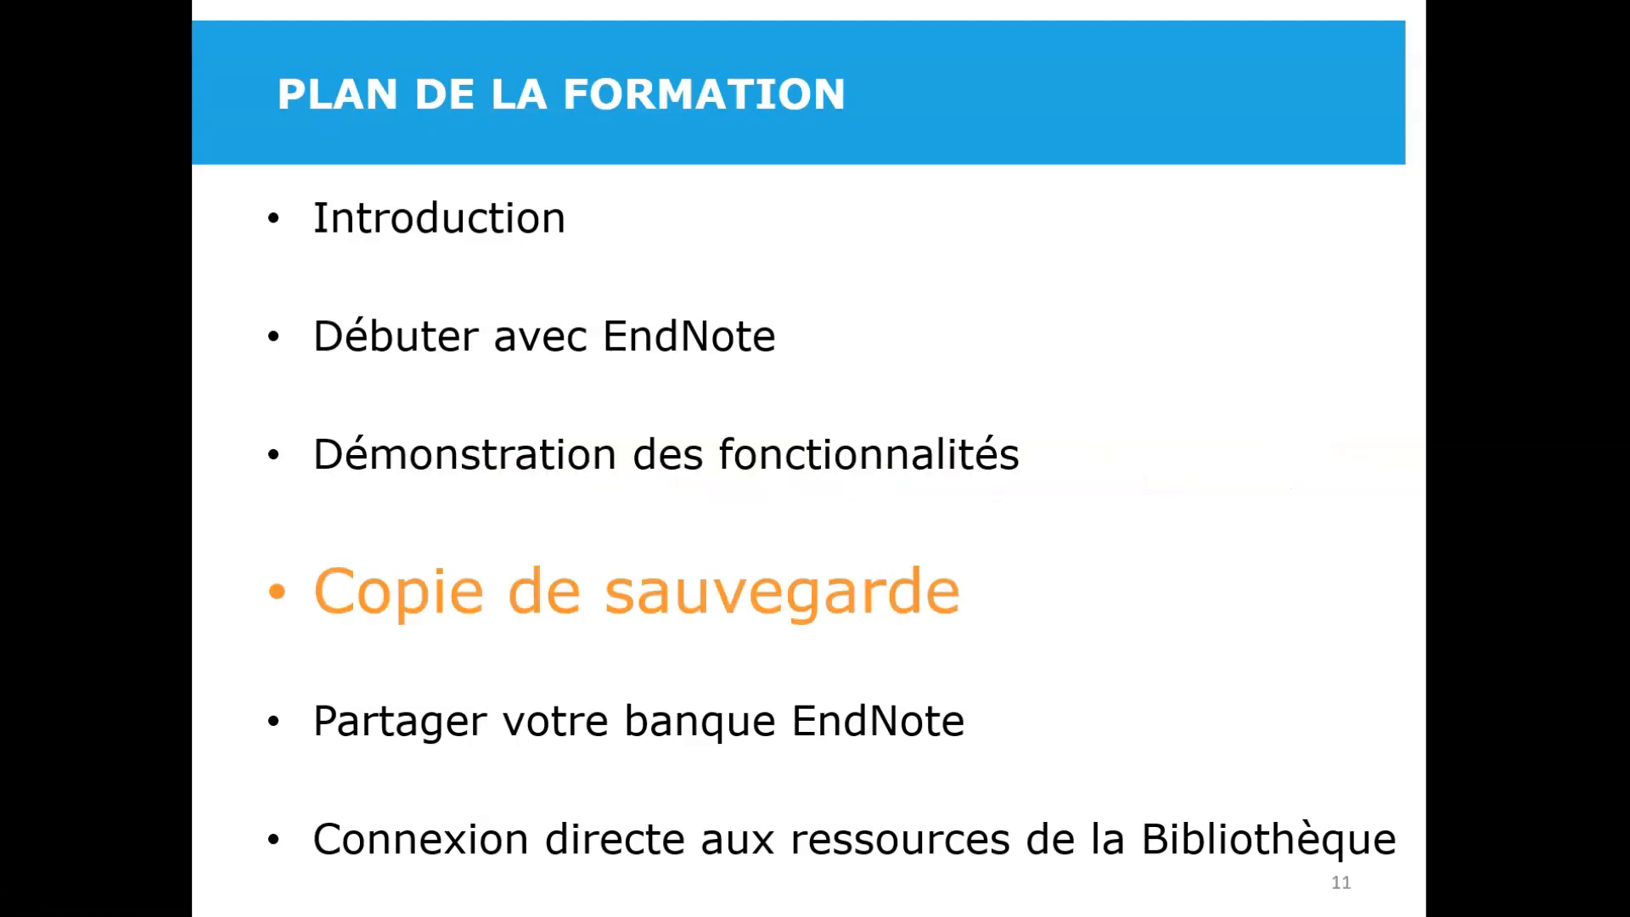